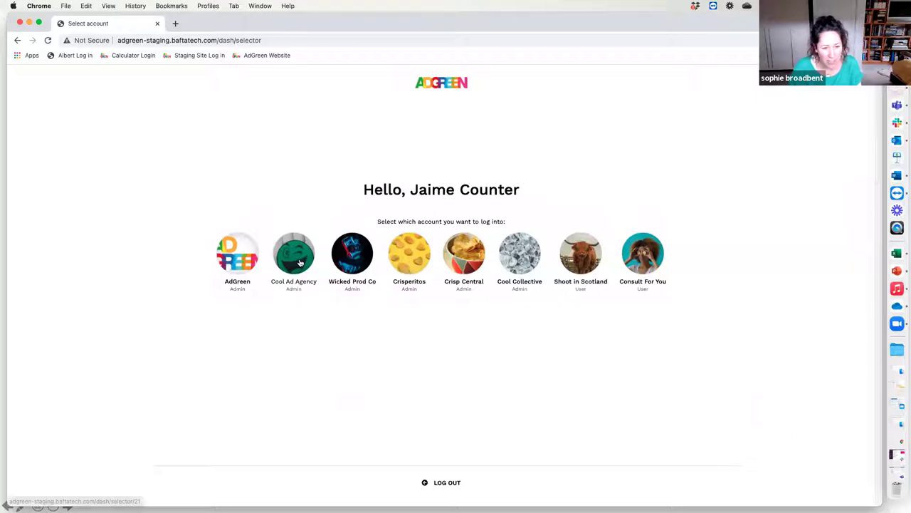
Step: Log into the Cool Ad Agency account, browse its eight campaigns, and open the new campaign form
click(299, 261)
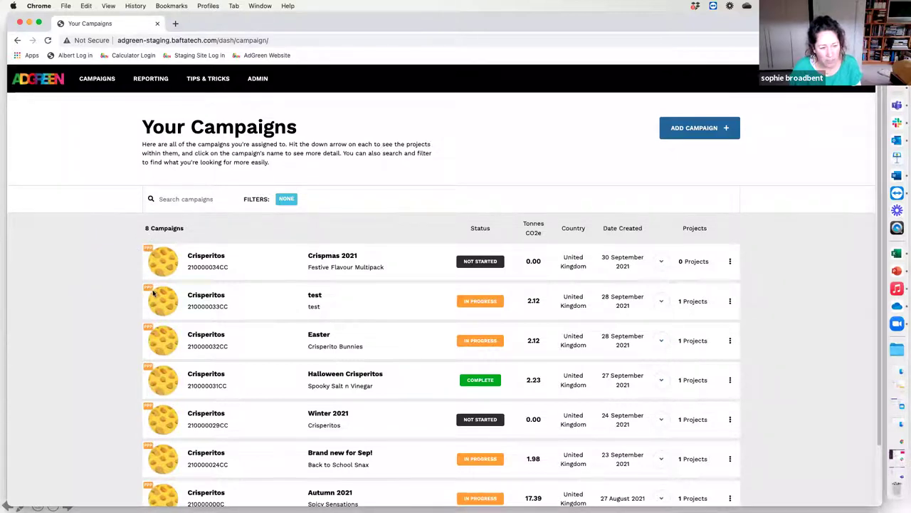
scroll(267, 316, down, 3)
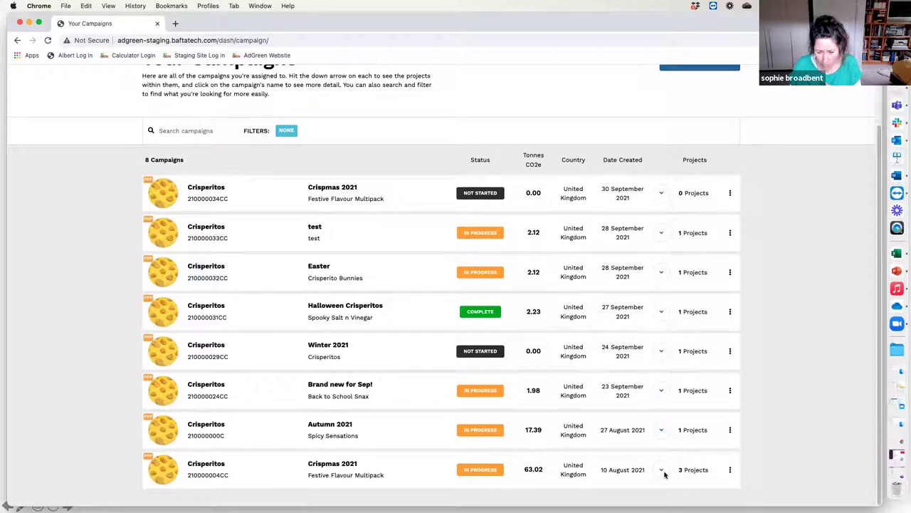
scroll(621, 310, up, 3)
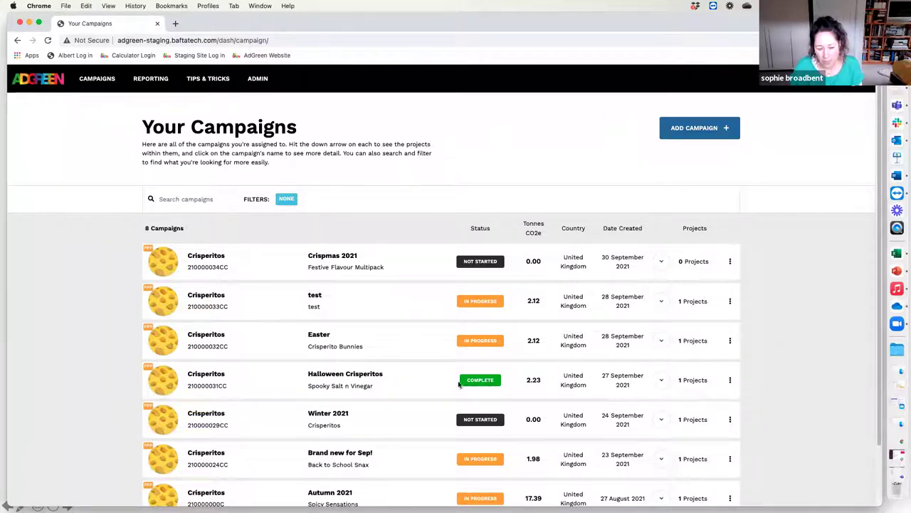
click(703, 129)
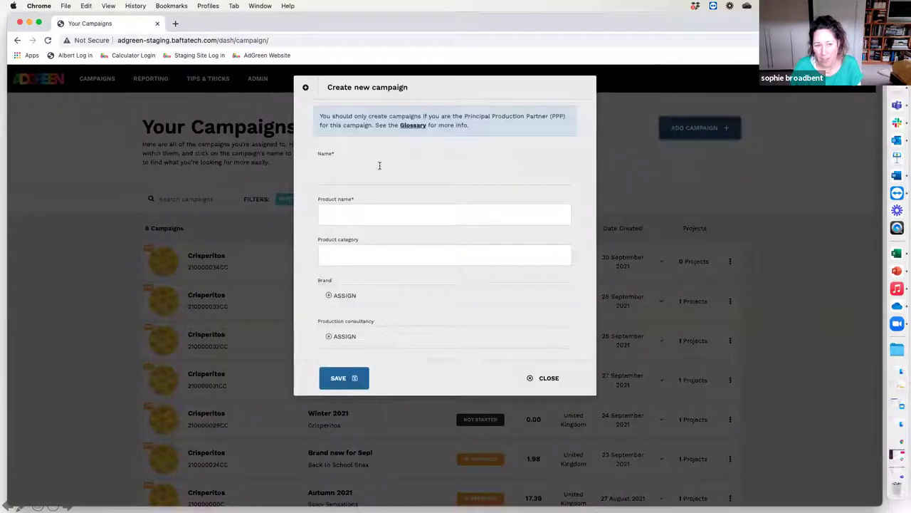
click(379, 165)
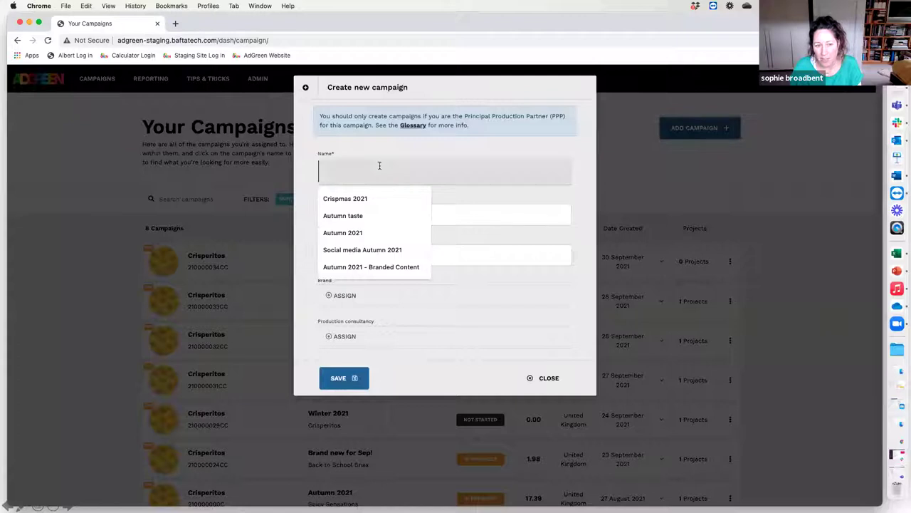
click(362, 199)
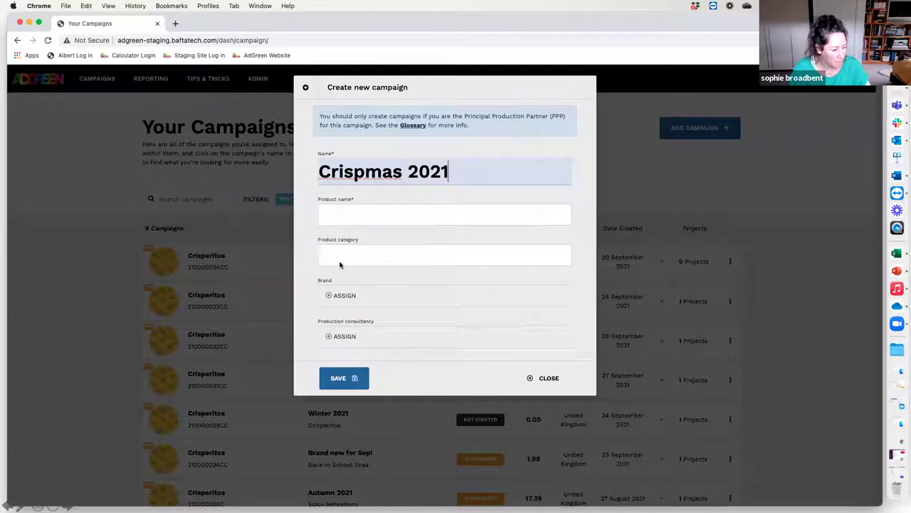
click(356, 215)
click(354, 236)
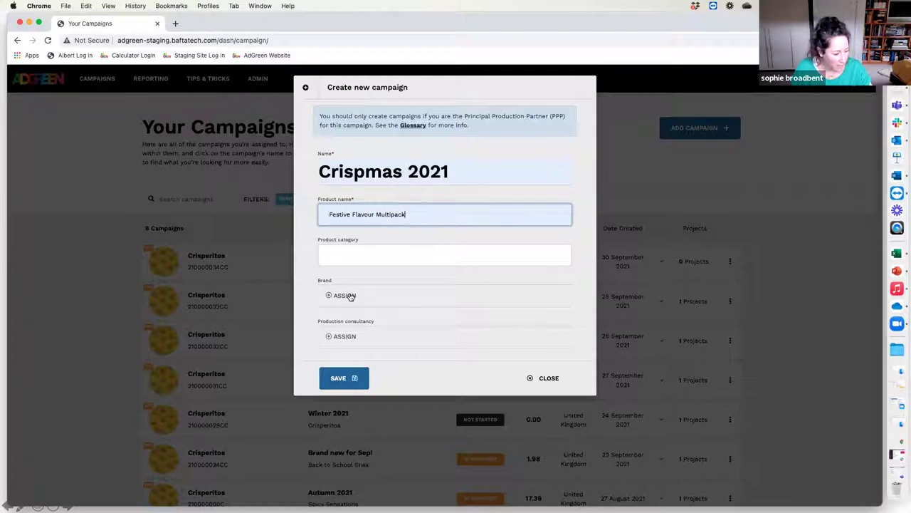
click(348, 298)
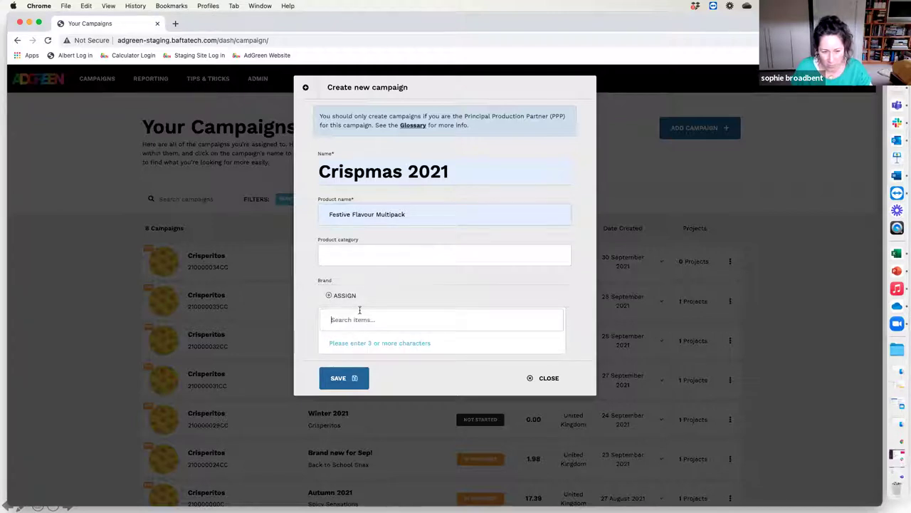
text(cri)
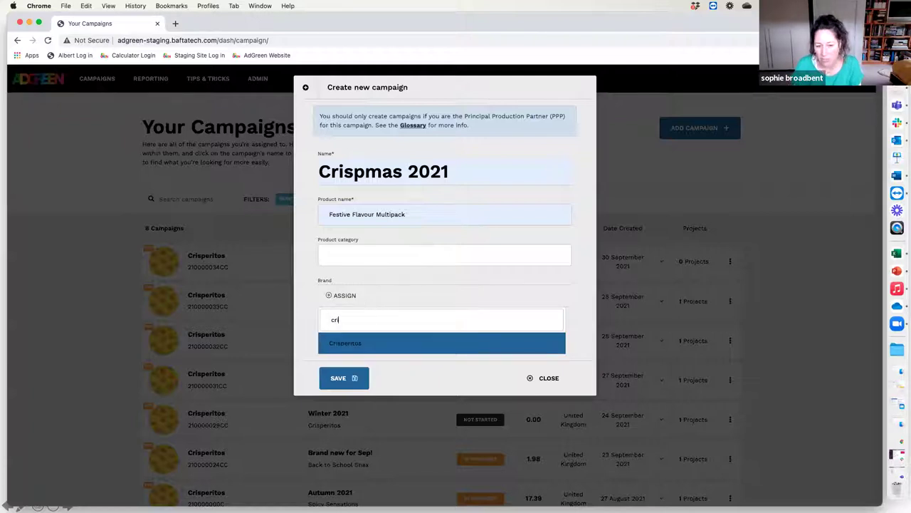
click(346, 343)
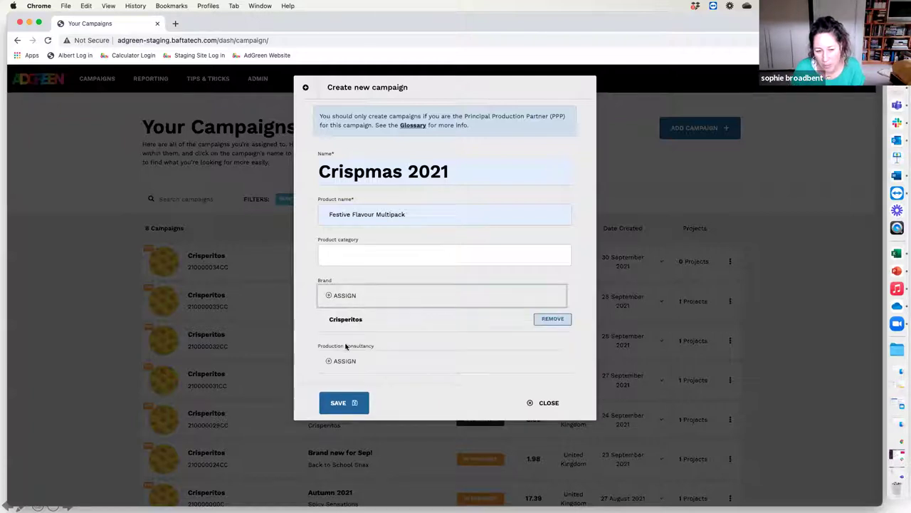
click(351, 362)
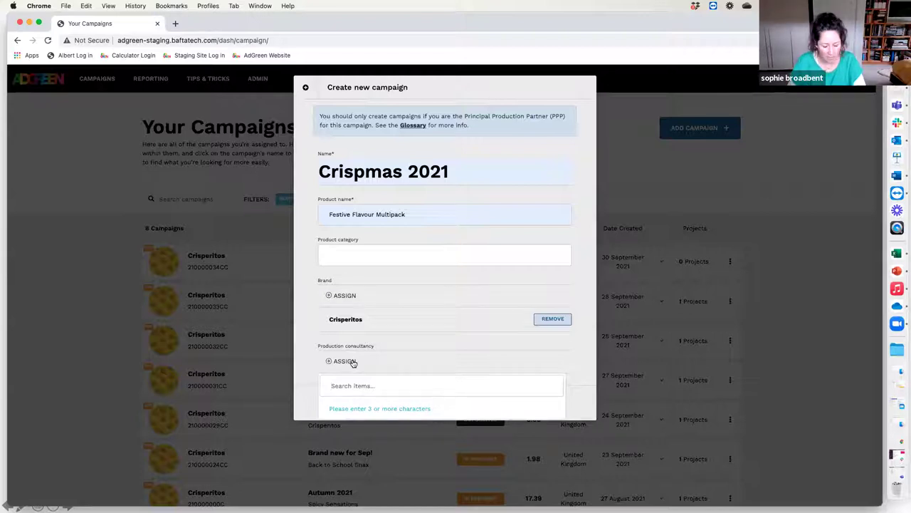
text(con)
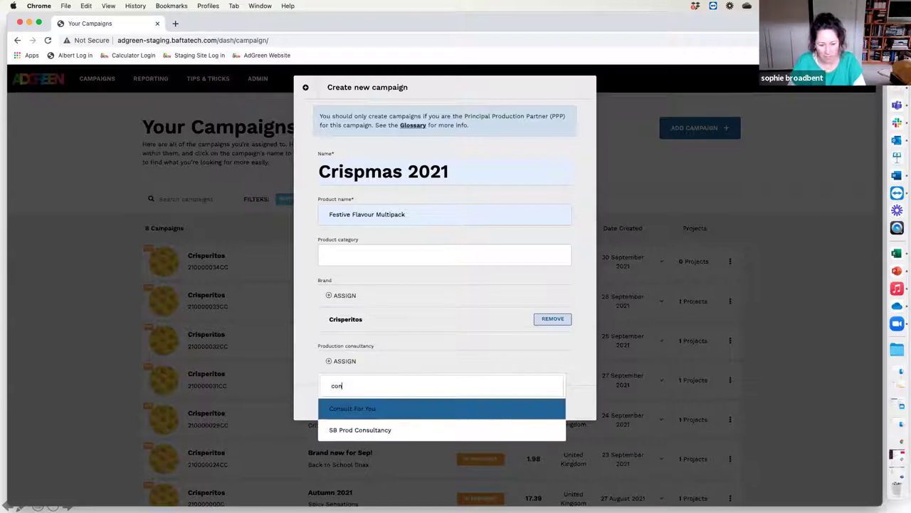
click(382, 412)
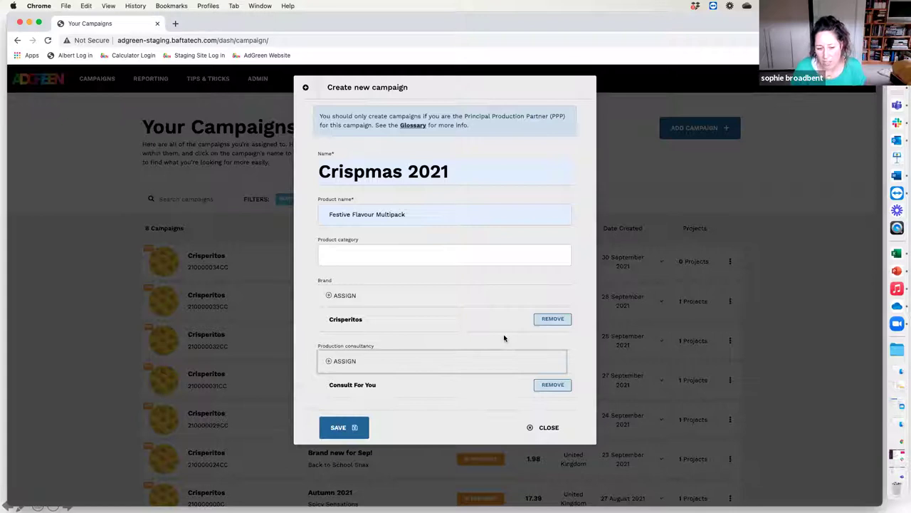
click(546, 428)
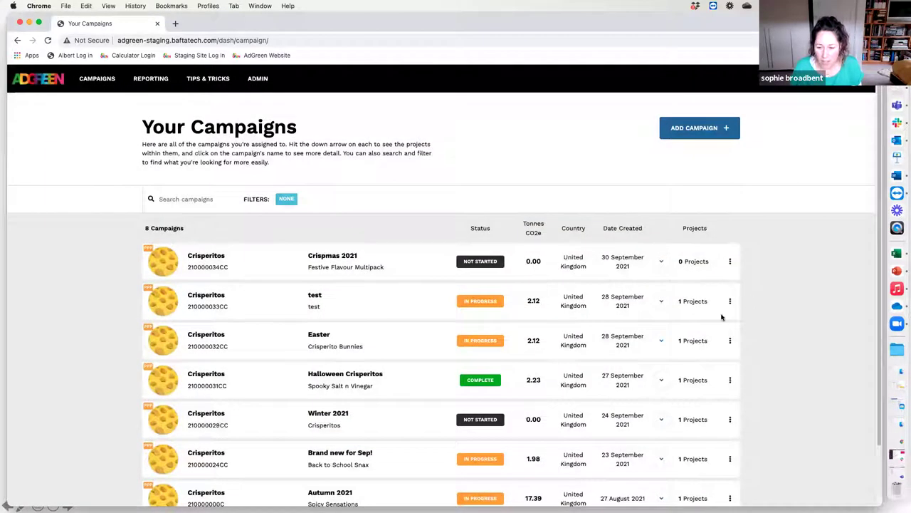
Step: Expand the Crispmas 2021 campaign dated 10 August 2021 and open its detail page
scroll(498, 342, down, 3)
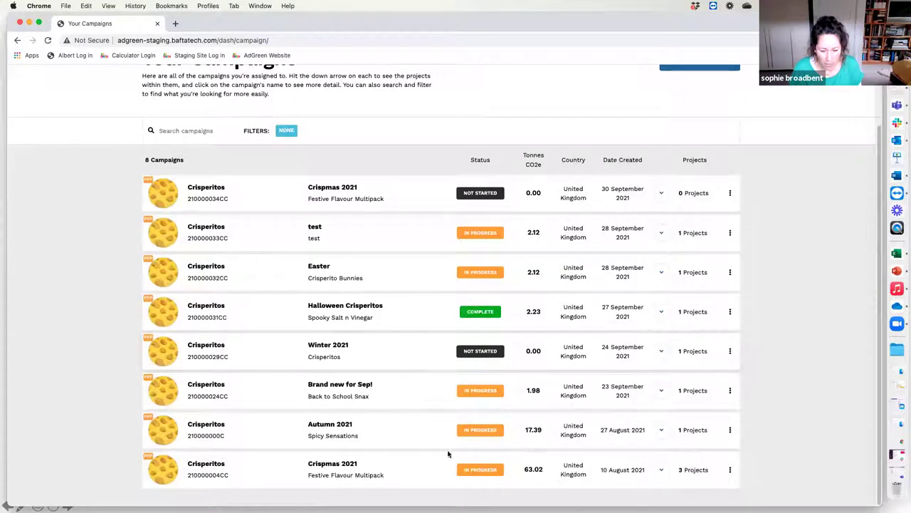
click(661, 470)
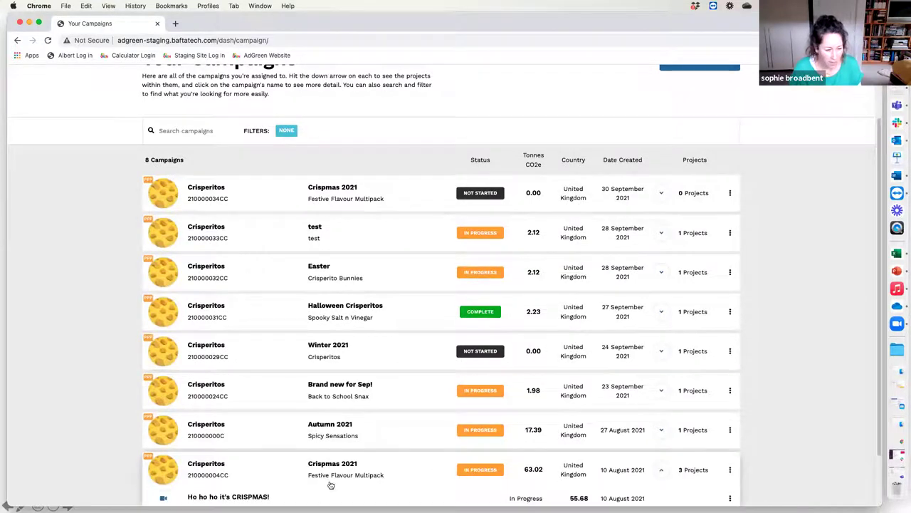
scroll(401, 464, down, 3)
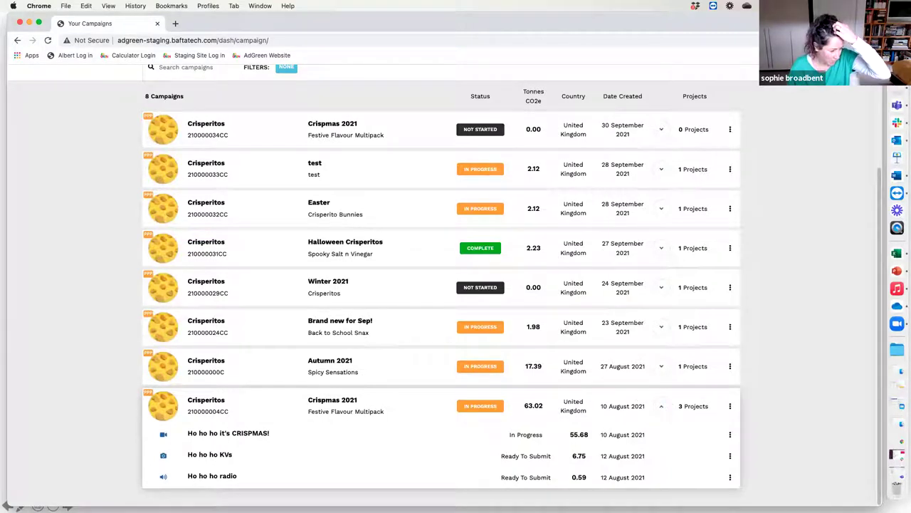
click(167, 408)
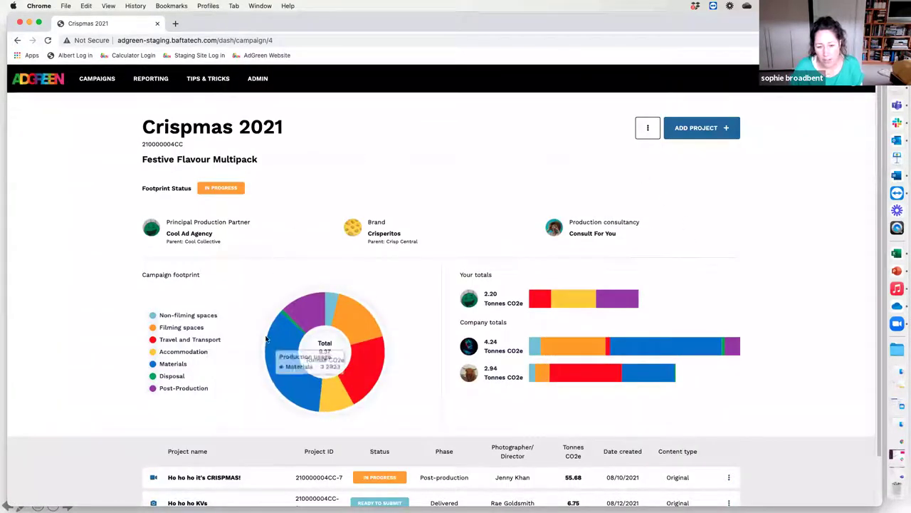
Step: Read the Crispmas 2021 donut chart and company totals: 9.37 tonnes overall, 4.24 and 2.94 tonnes
mouse_move(608, 375)
mouse_move(367, 368)
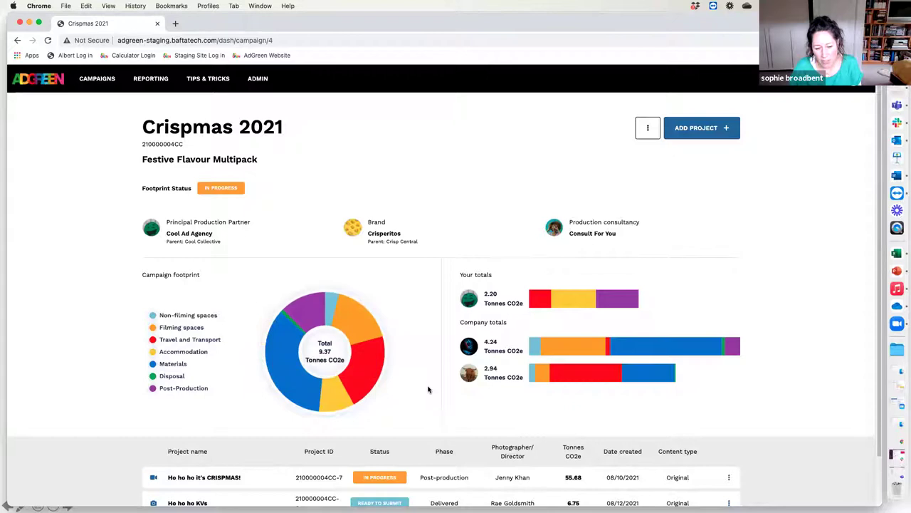
scroll(253, 458, down, 2)
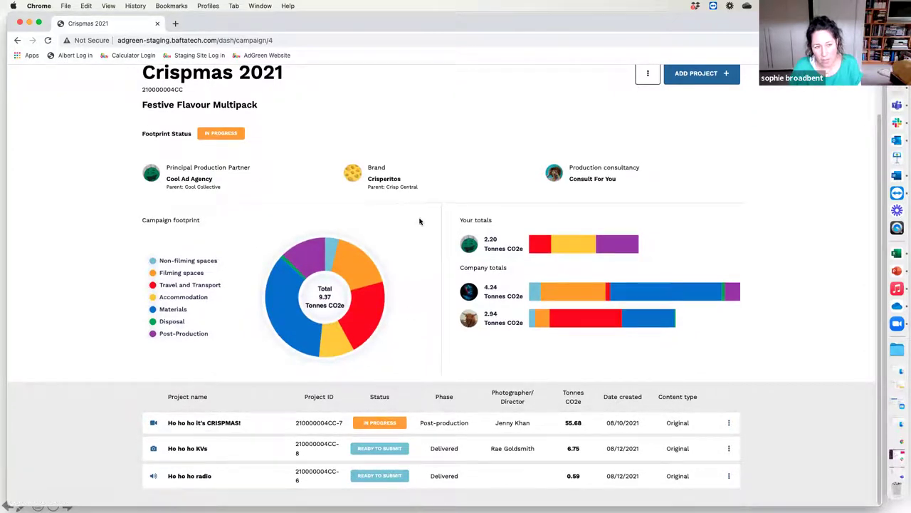
scroll(408, 235, up, 1)
mouse_move(319, 336)
mouse_move(297, 267)
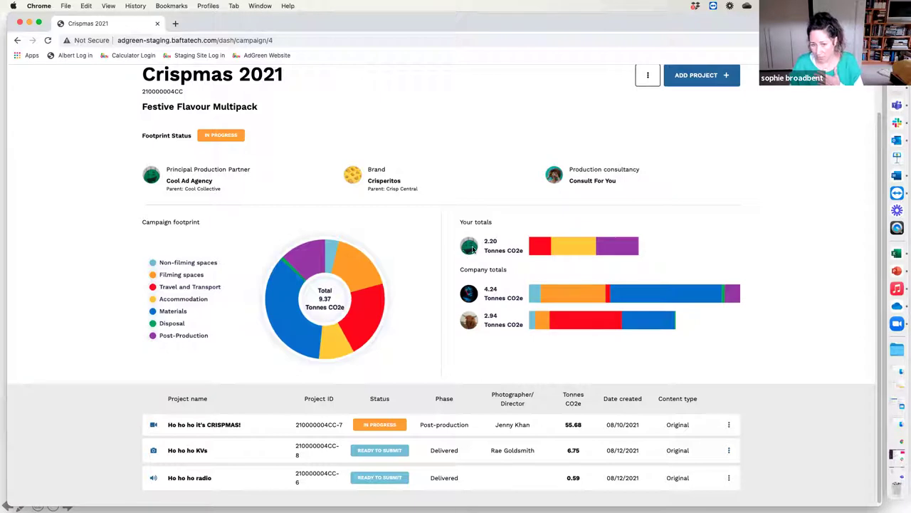
mouse_move(575, 252)
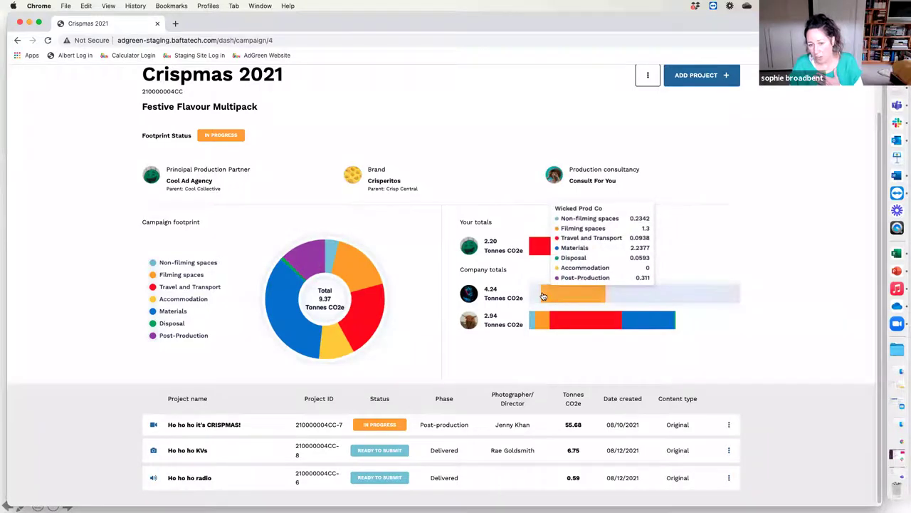
mouse_move(540, 323)
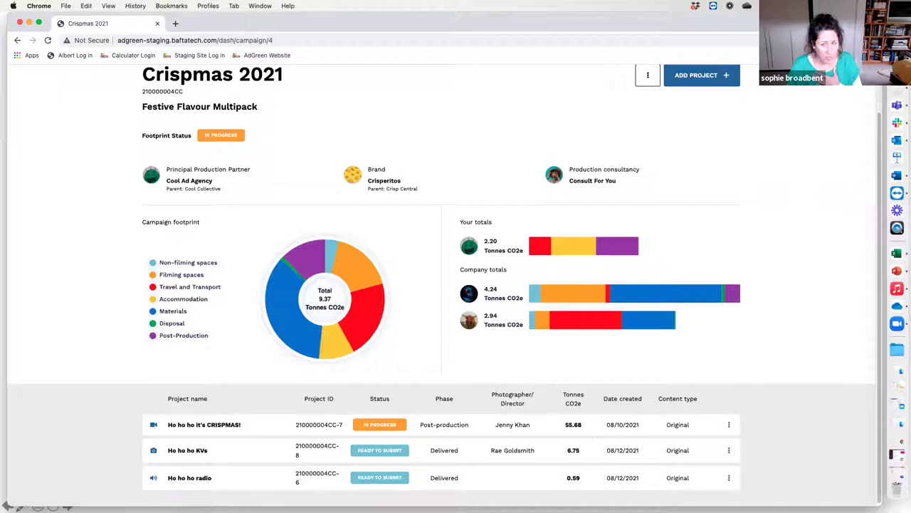
scroll(719, 186, up, 1)
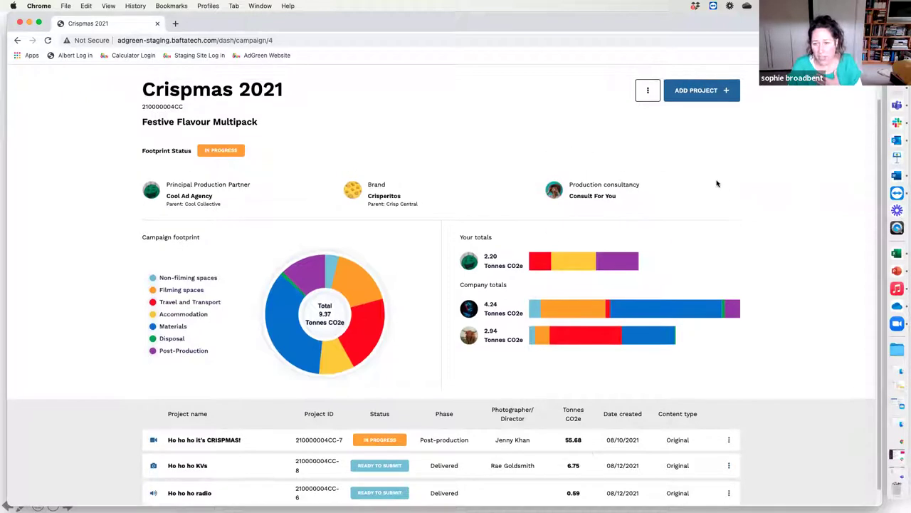
Step: Start a new project named 'Ho ho ho it's CRISPMAS!' with type Motion
click(697, 92)
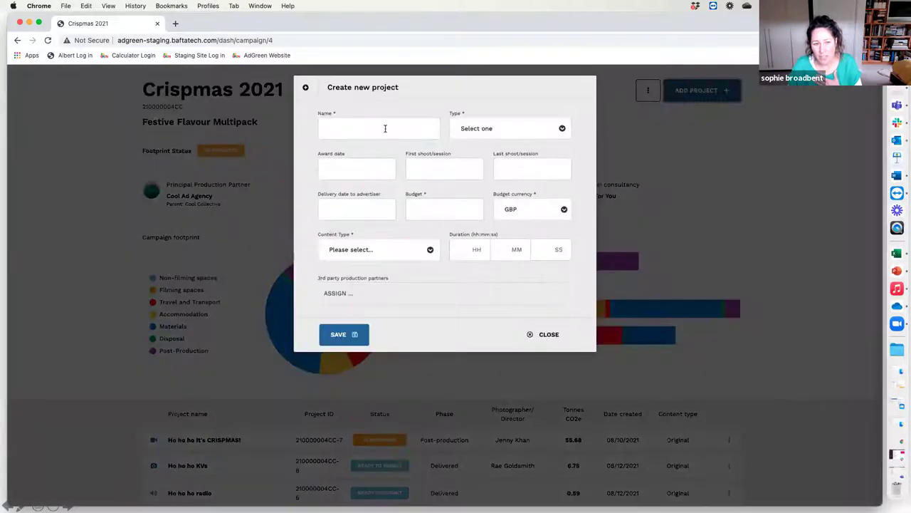
click(385, 128)
click(370, 149)
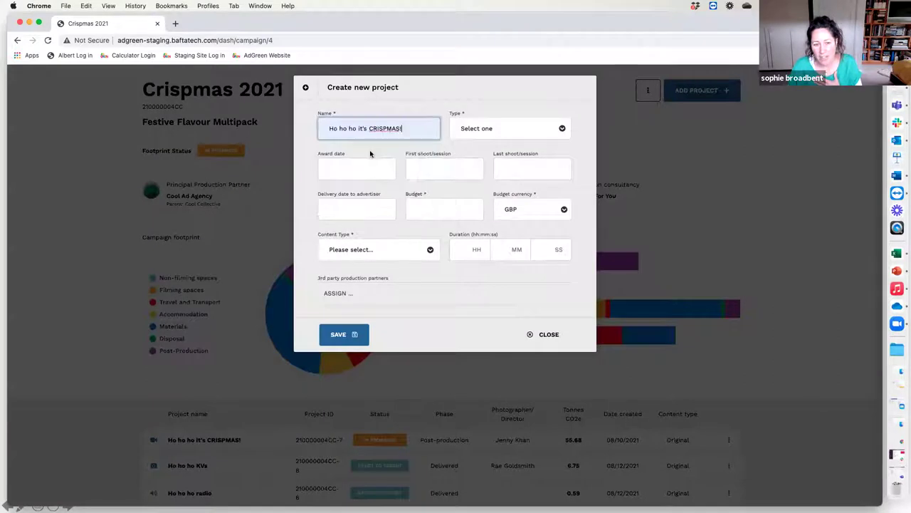
click(495, 132)
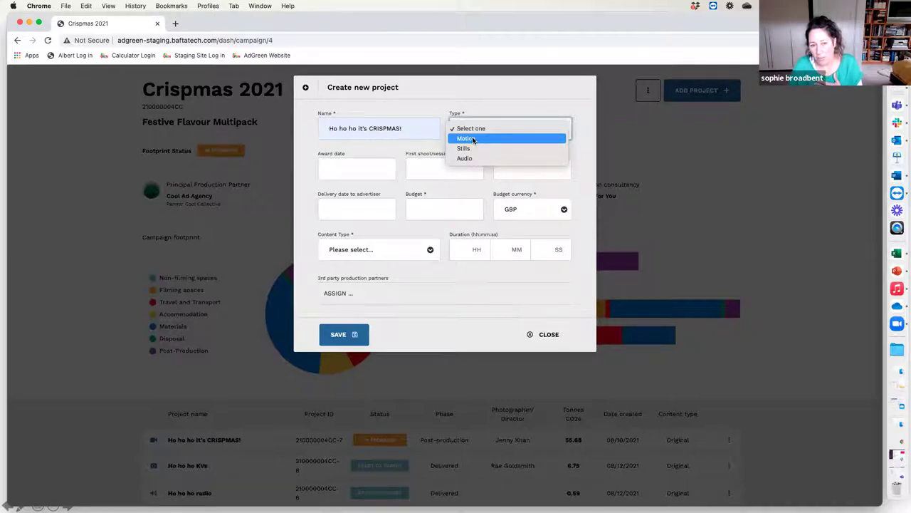
click(473, 139)
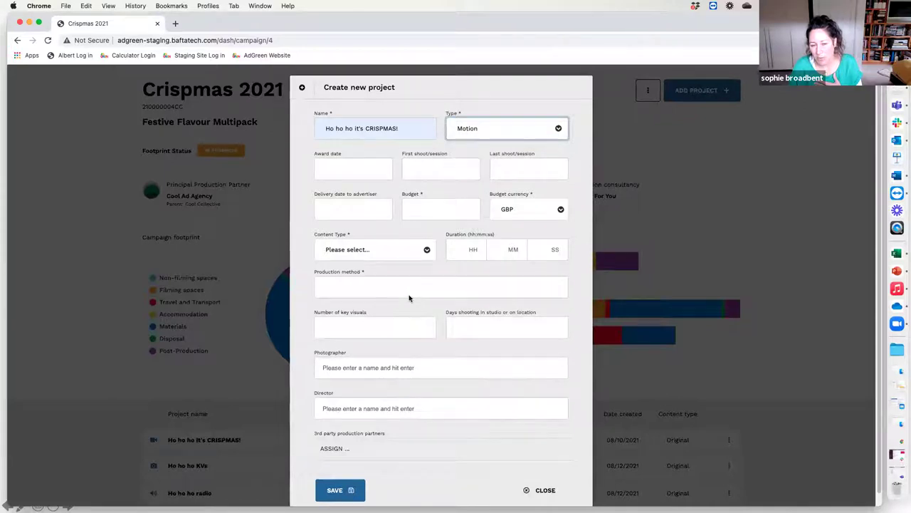
Step: Set 10 key visuals, keep Motion as the type, and check the budget and content type fields
click(422, 325)
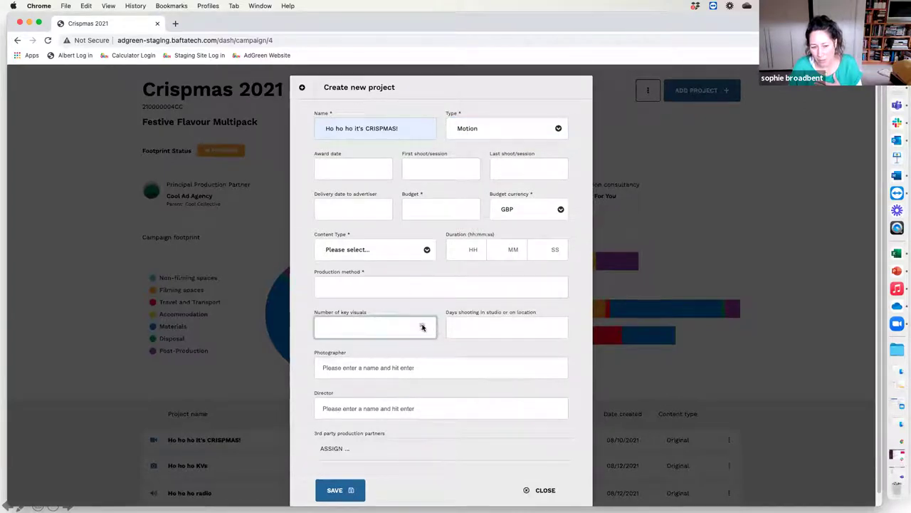
double_click(422, 324)
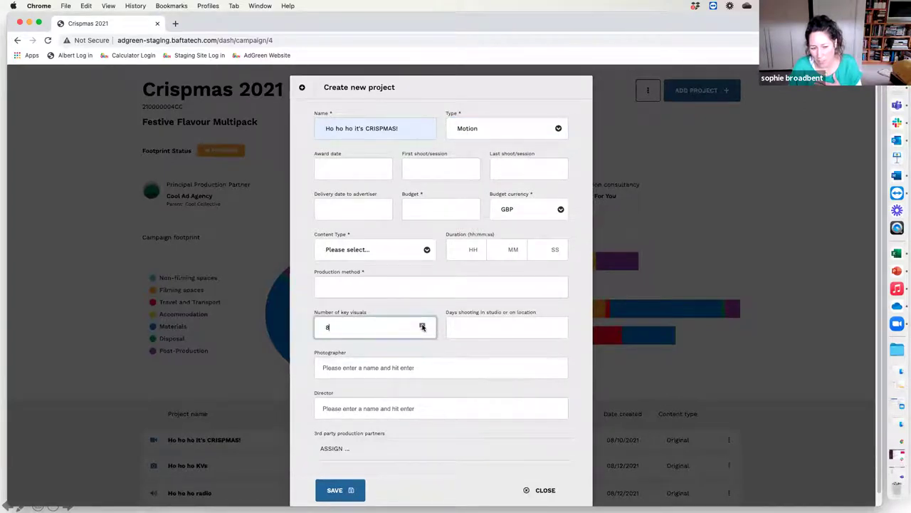
click(422, 324)
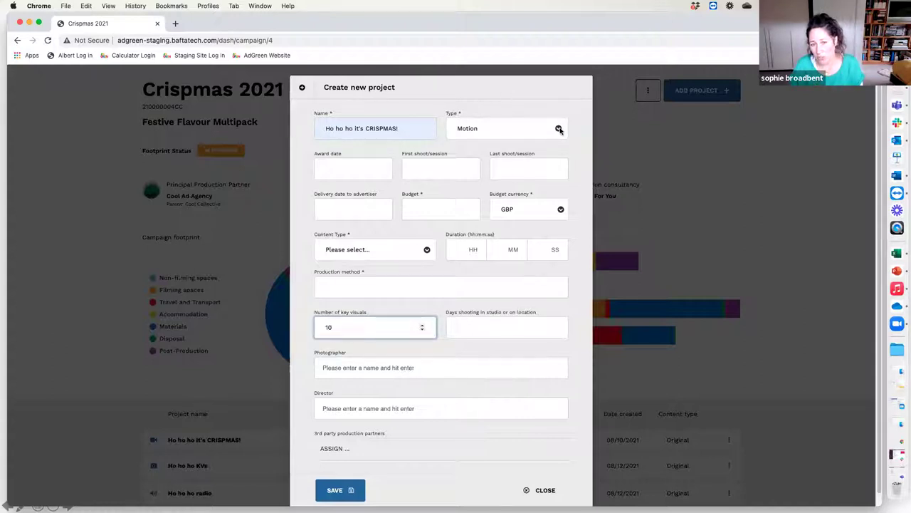
click(560, 126)
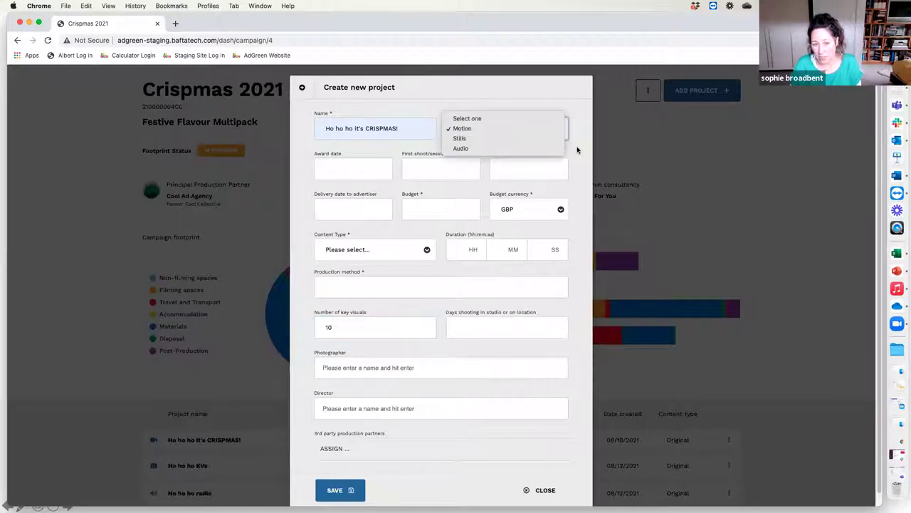
click(578, 149)
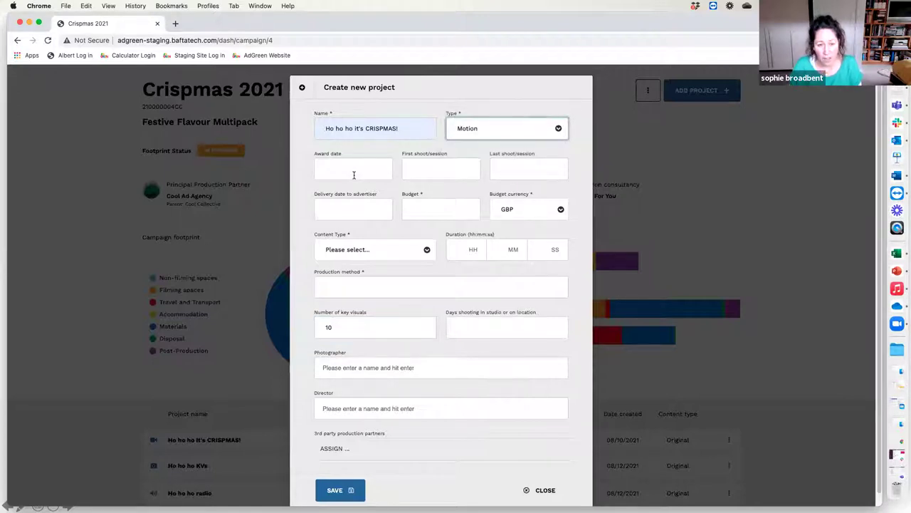
click(422, 210)
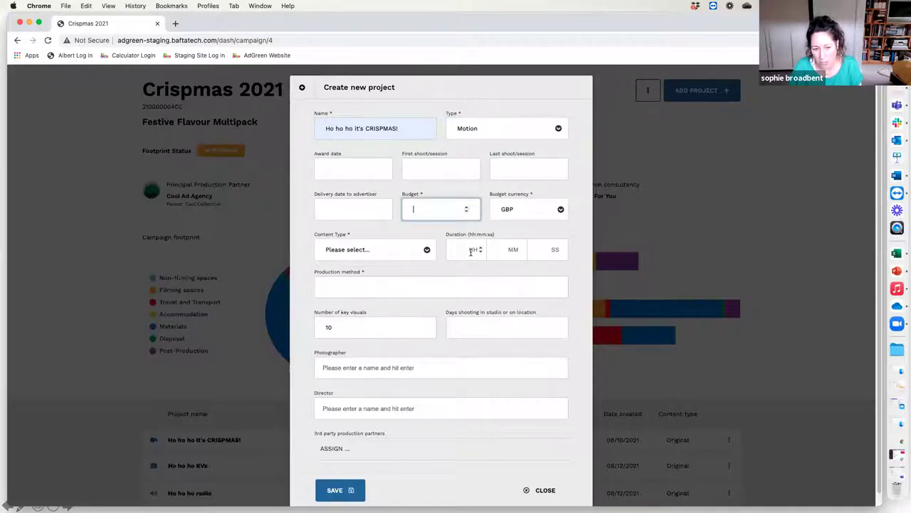
click(375, 252)
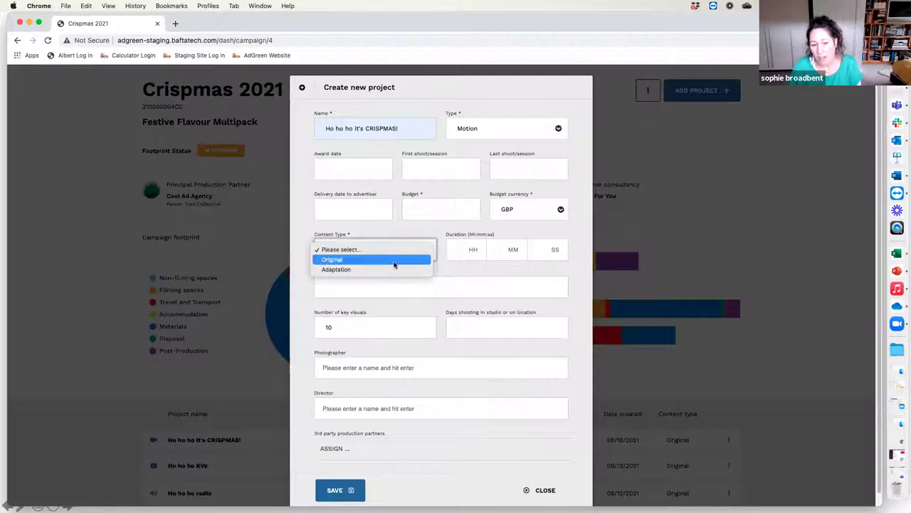
click(475, 252)
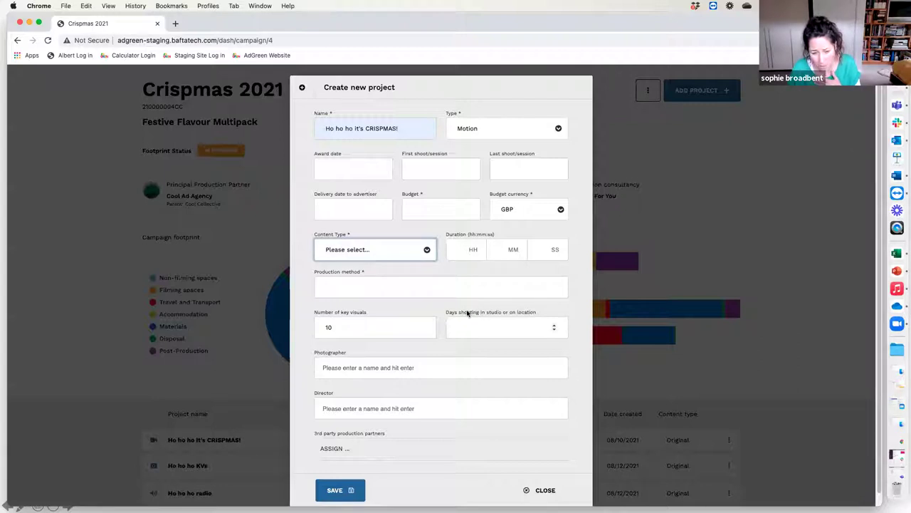
Step: Search 'wick' and 'shoot' to add Wicked Prod Co and Shoot in Scotland, then close the form
click(360, 448)
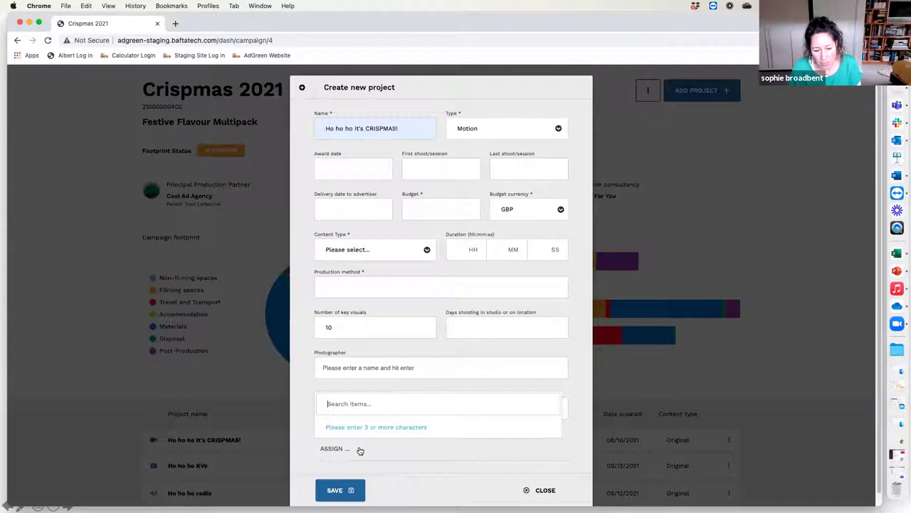
text(w)
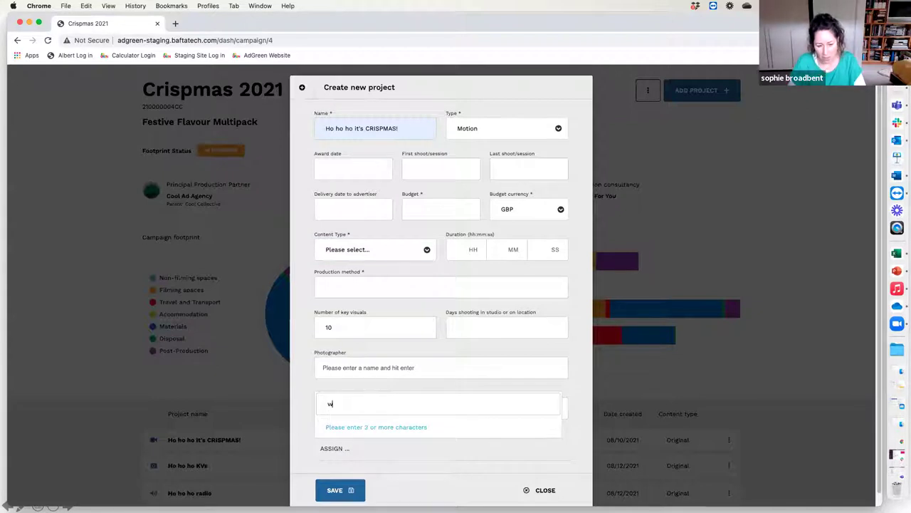
text(ick)
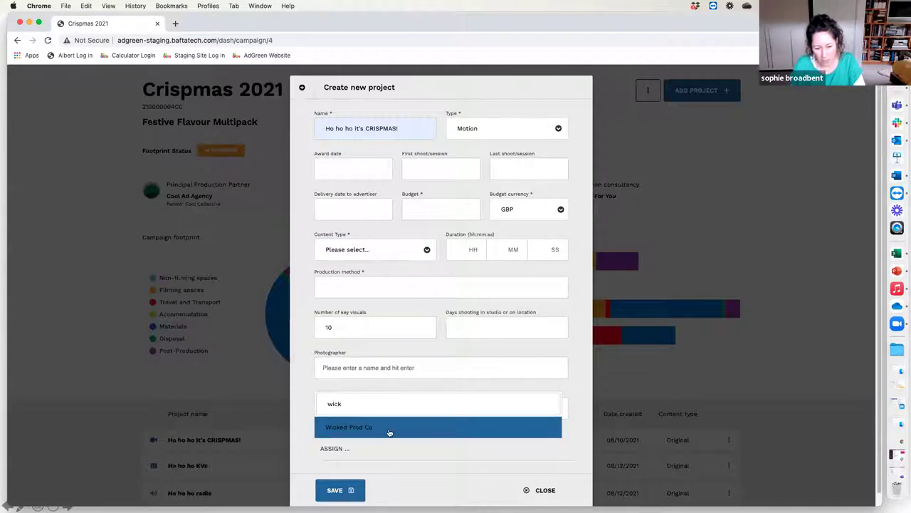
click(391, 431)
click(370, 448)
text(shoot)
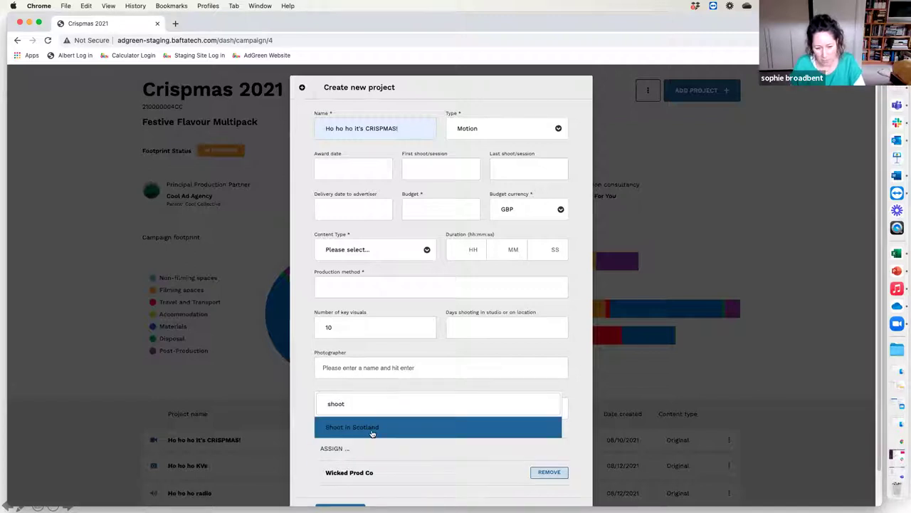
click(372, 431)
scroll(411, 461, down, 2)
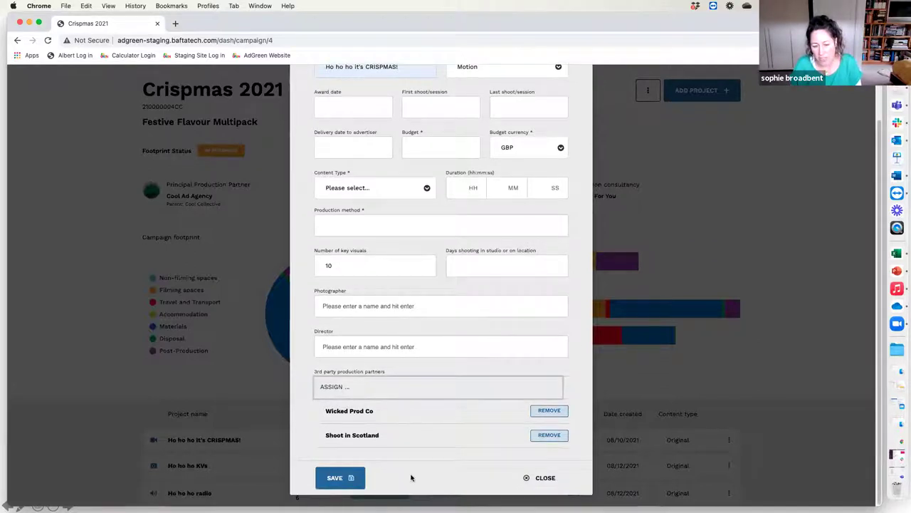
click(541, 477)
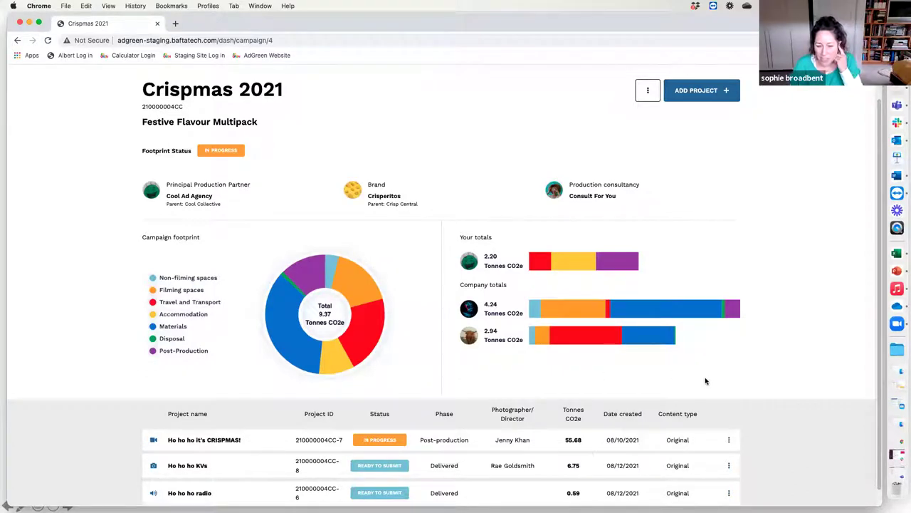
scroll(705, 382, down, 1)
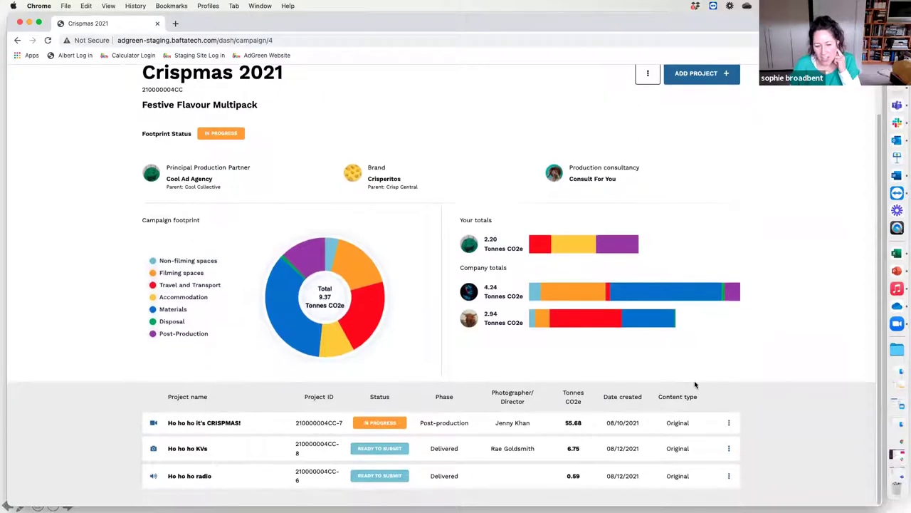
click(729, 423)
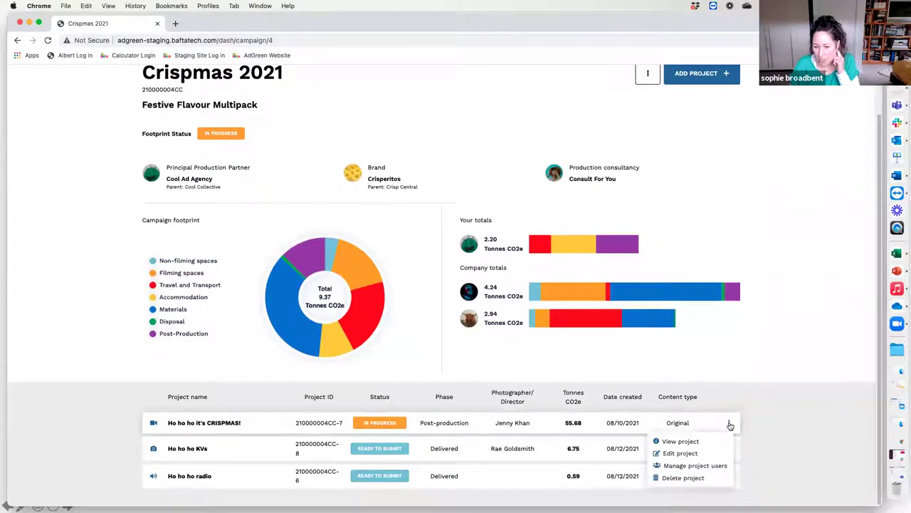
click(693, 454)
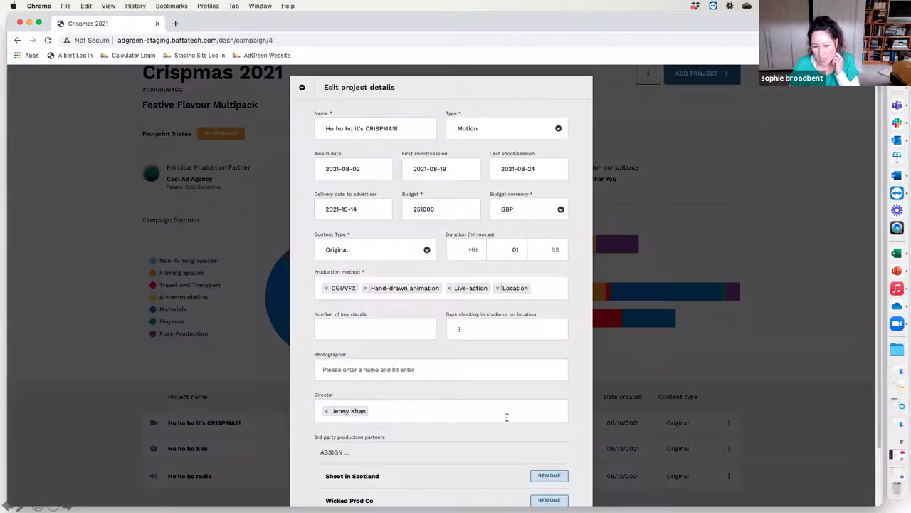
scroll(397, 467, down, 2)
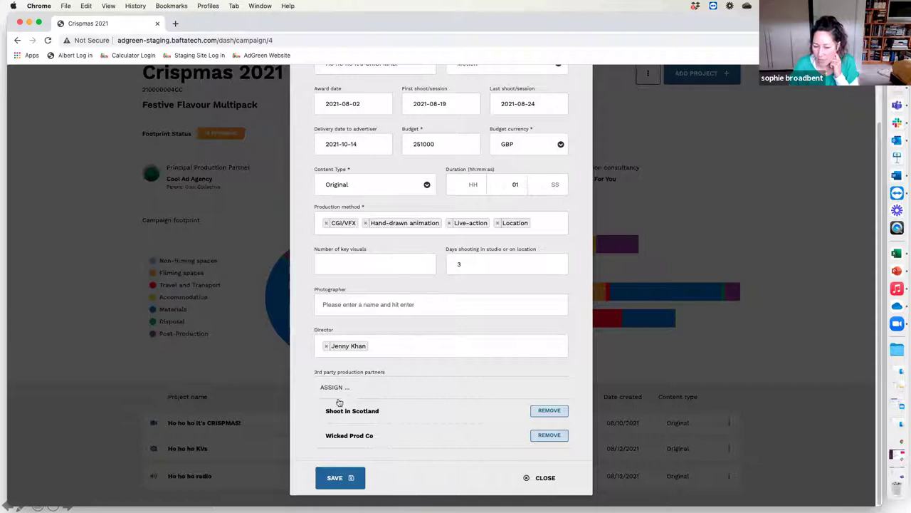
click(546, 479)
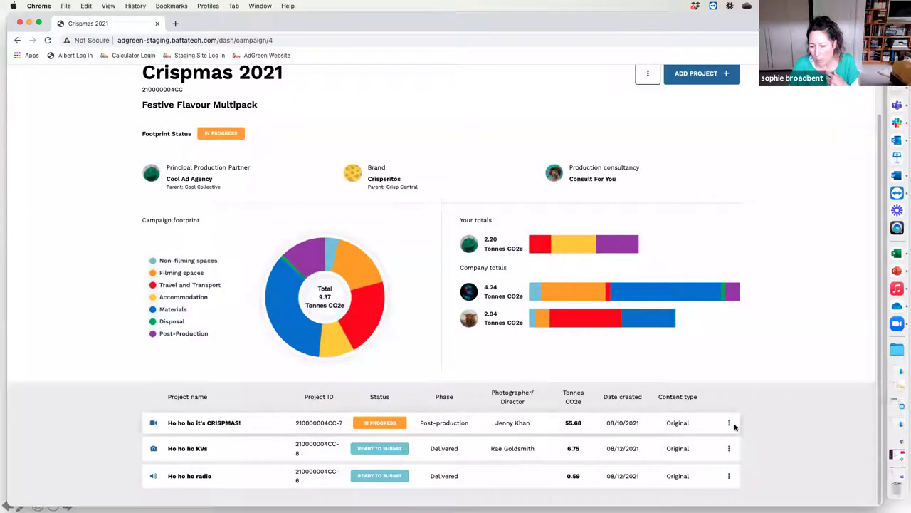
Step: From the CRISPMAS! project's Manage project users, invite a saved Wicked Prod Co user
click(729, 425)
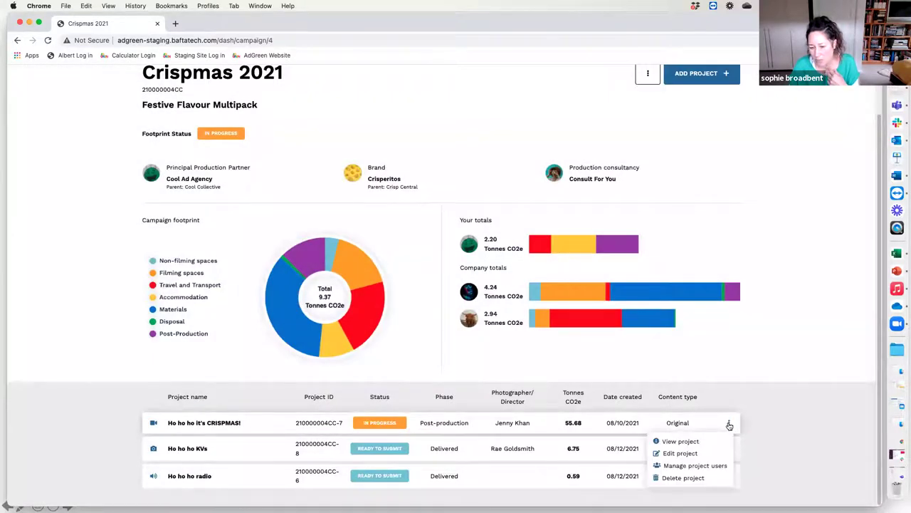
click(695, 465)
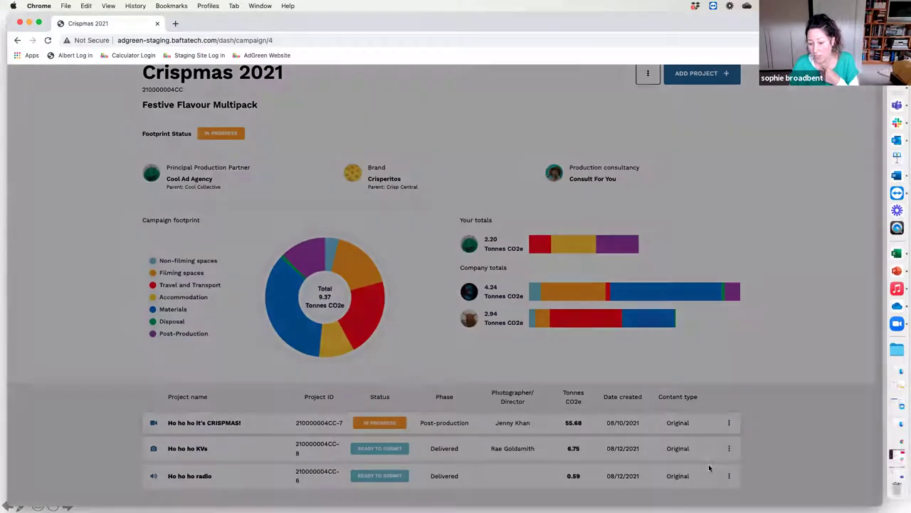
click(383, 152)
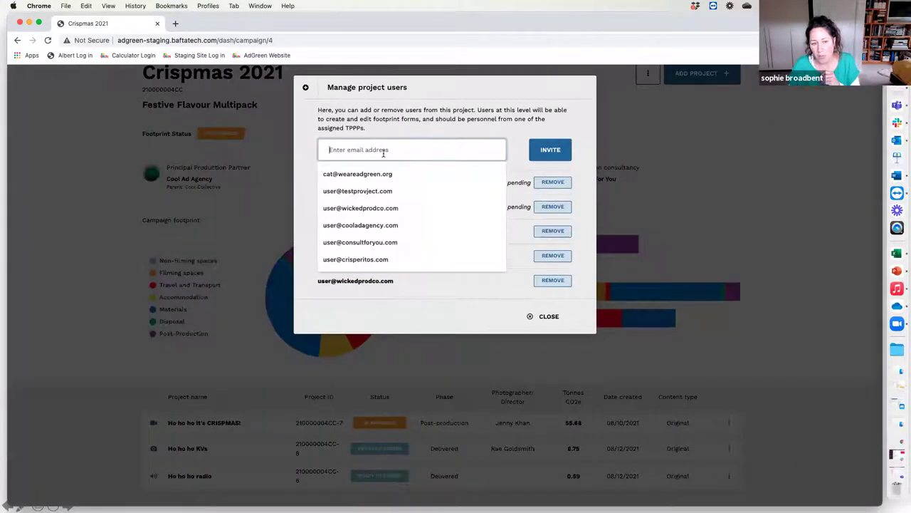
click(383, 208)
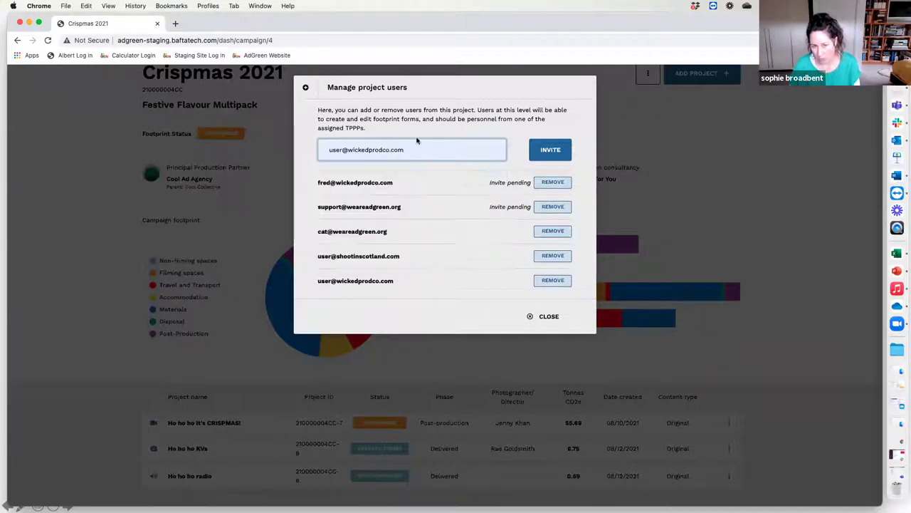
click(549, 152)
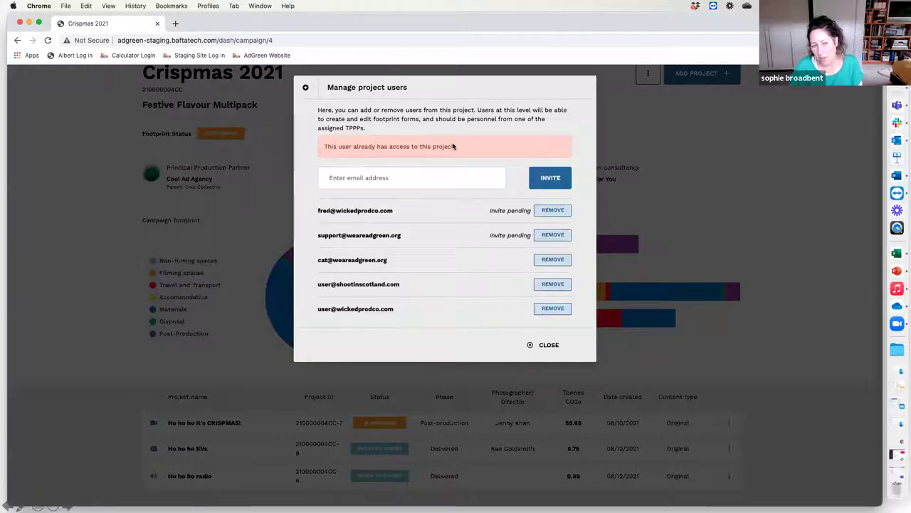
Step: Invite a new test user by their e-mail address and close the users dialog
click(411, 182)
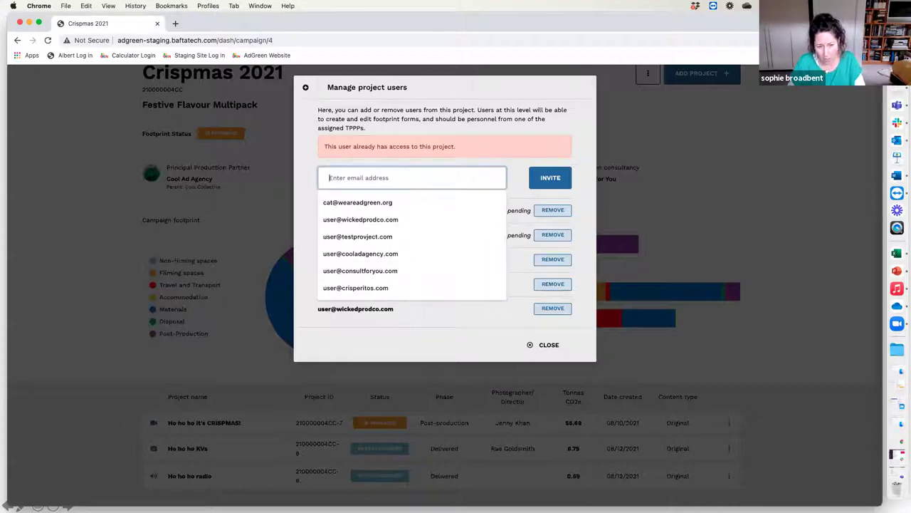
text(test@)
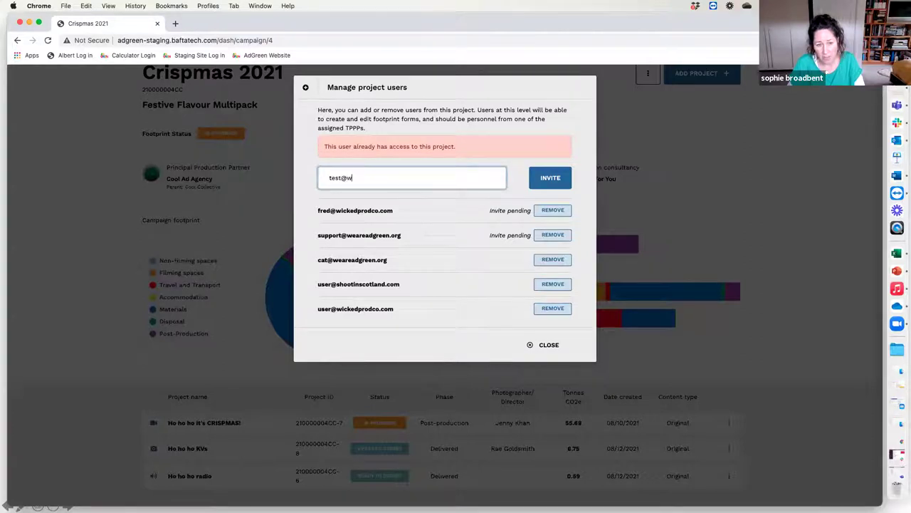
text(wickedprodoco)
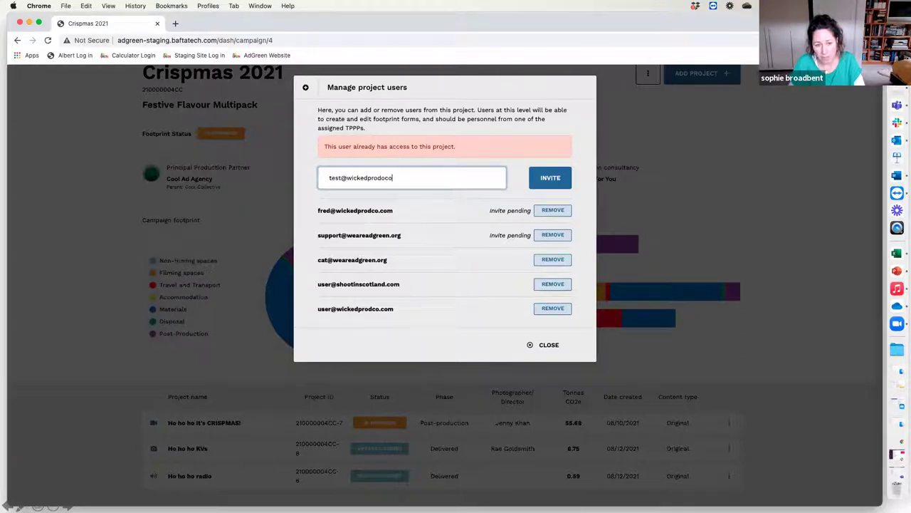
key(BackSpace)
text(co.com)
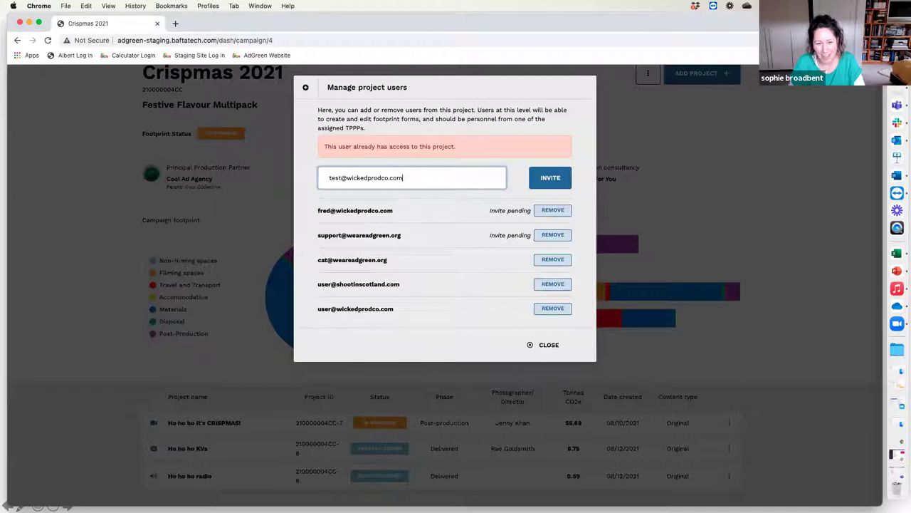
key(Return)
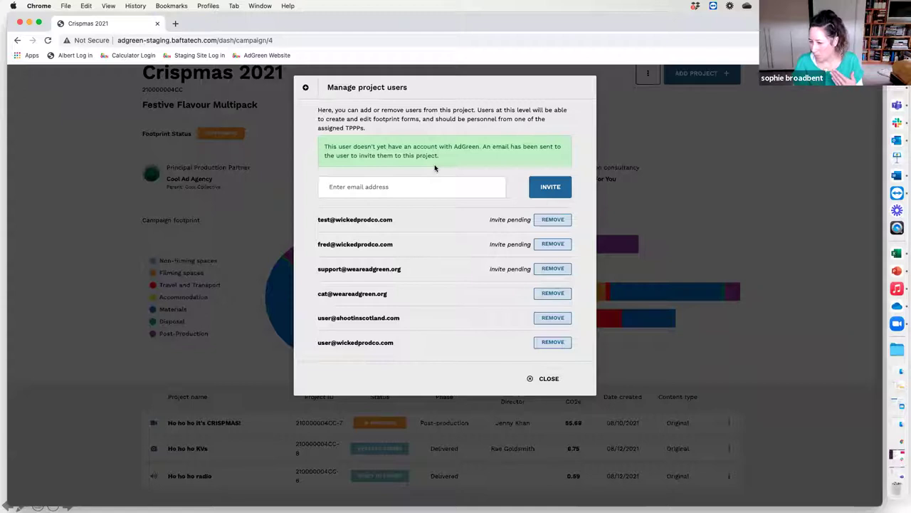
click(547, 378)
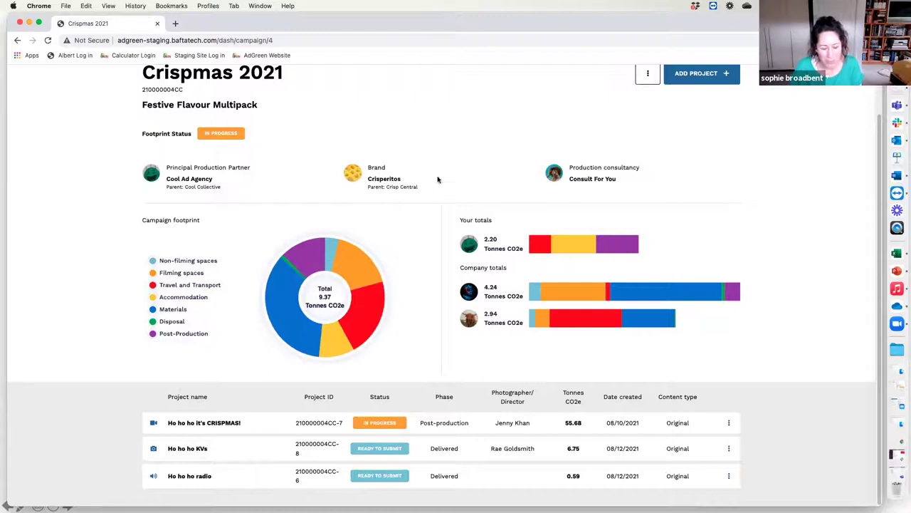
mouse_move(541, 248)
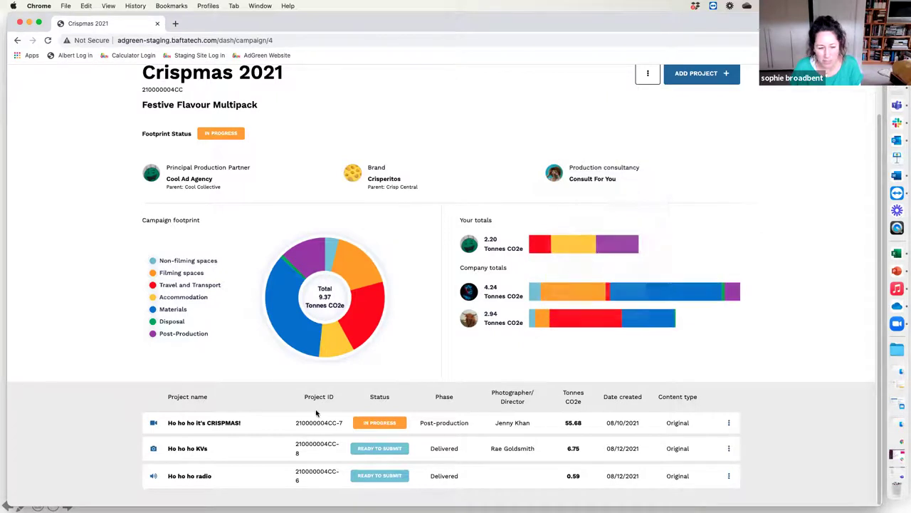
click(200, 423)
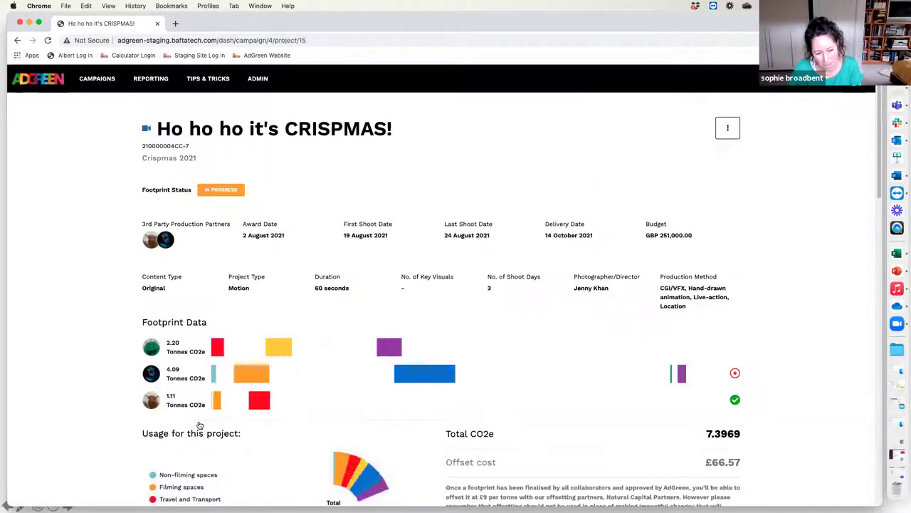
scroll(595, 156, down, 3)
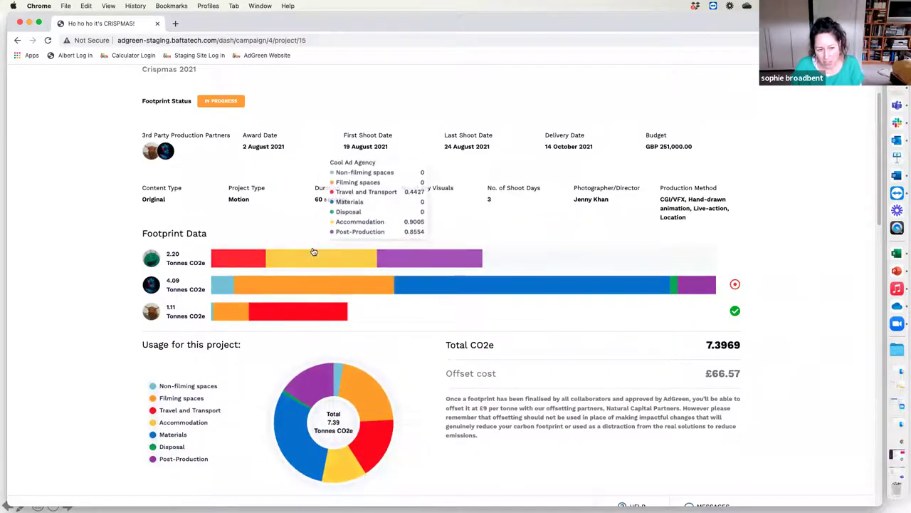
mouse_move(290, 314)
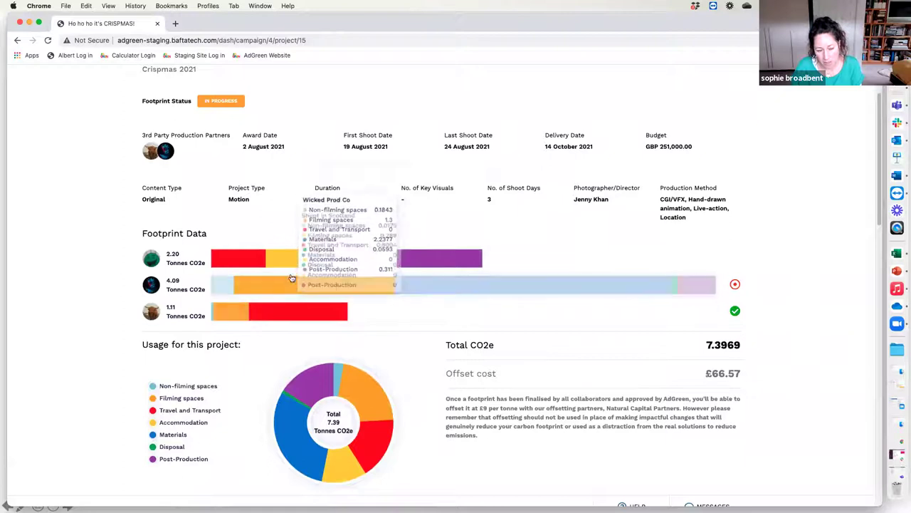
mouse_move(291, 261)
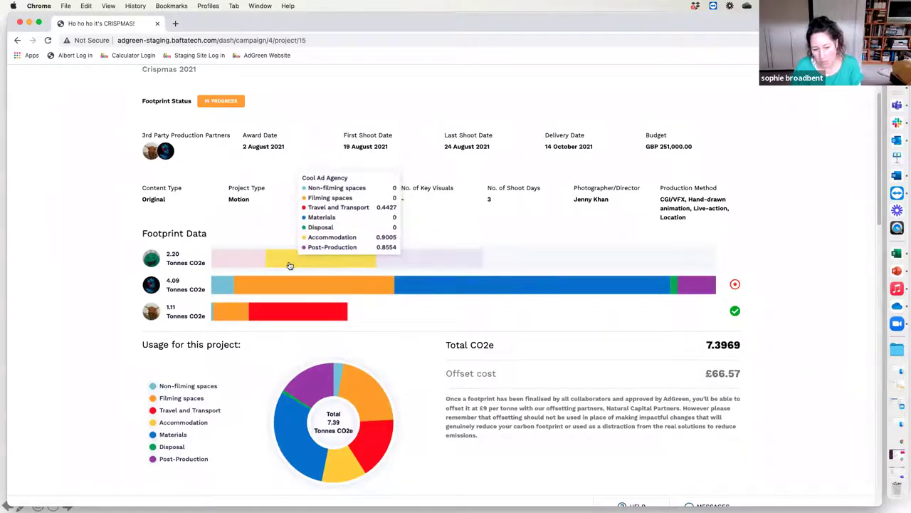
mouse_move(320, 293)
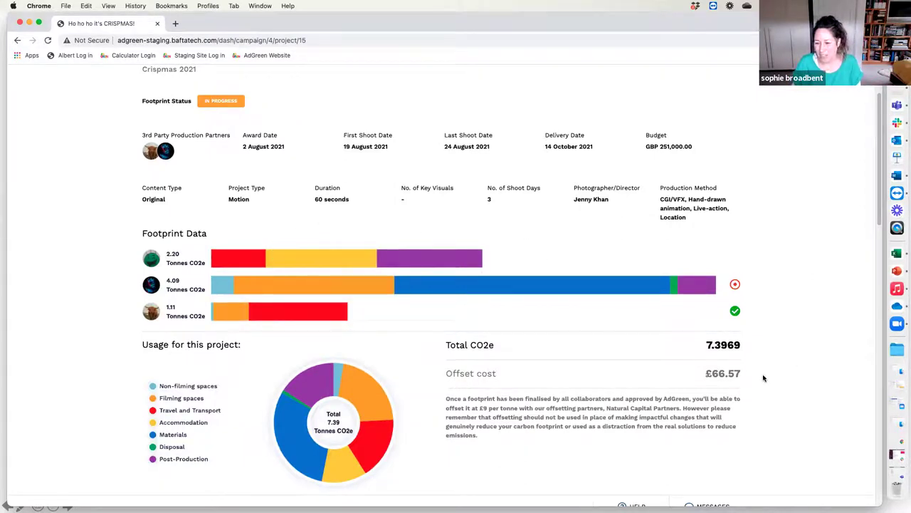
Step: Scroll through the footprint sections down to Post-Production and back up to Non-filming spaces
scroll(763, 378, down, 2)
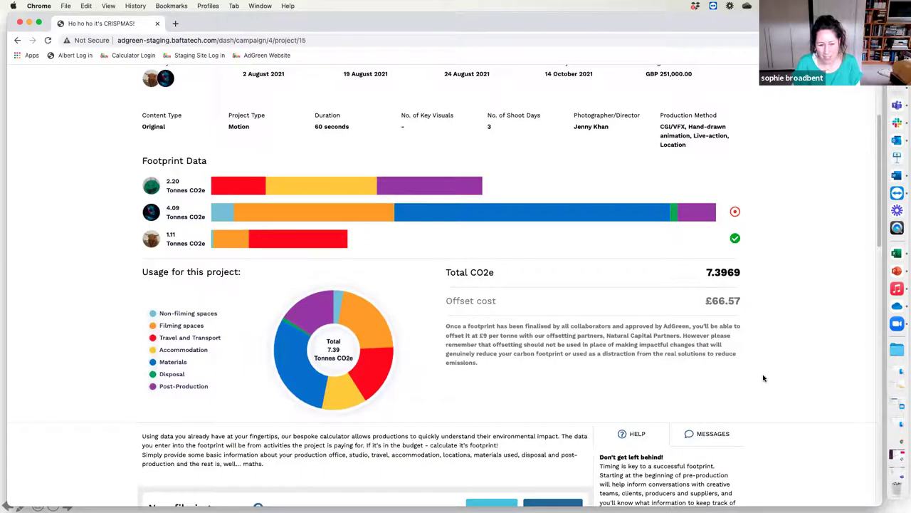
scroll(763, 378, down, 6)
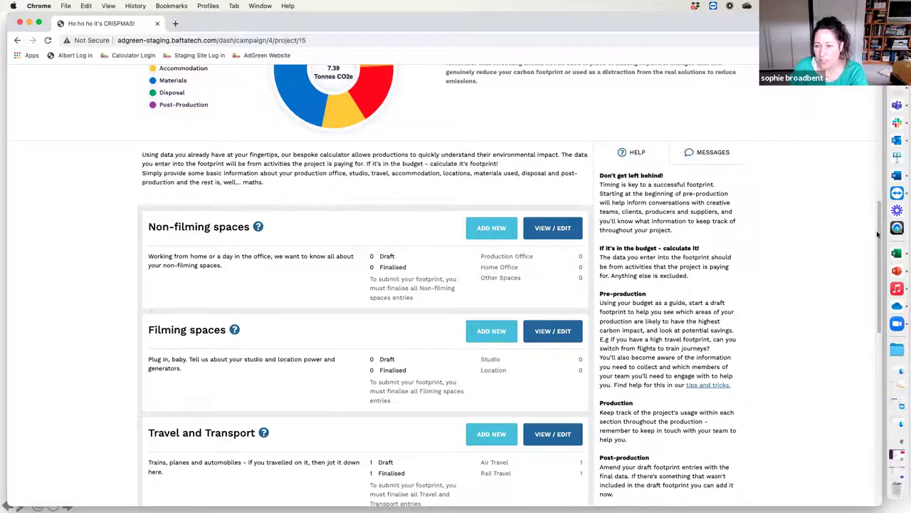
scroll(878, 235, up, 1)
scroll(875, 240, down, 2)
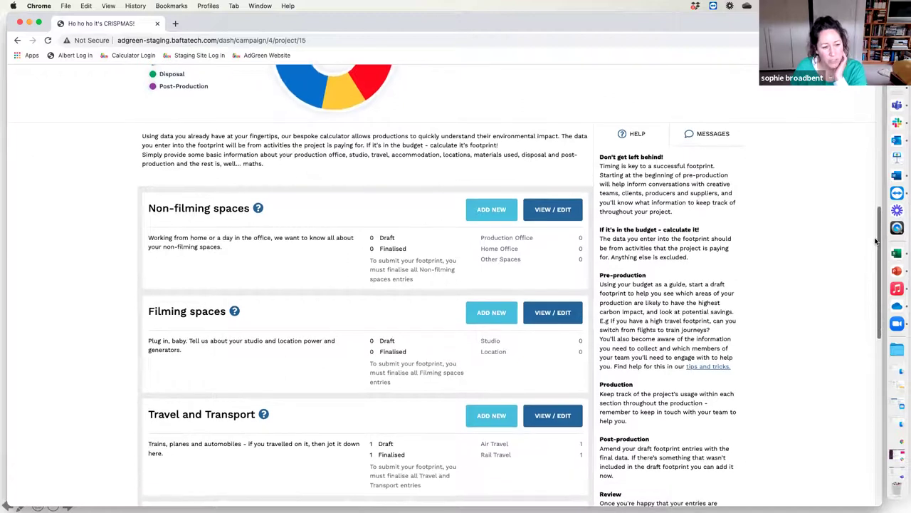
scroll(876, 240, down, 5)
scroll(868, 281, down, 3)
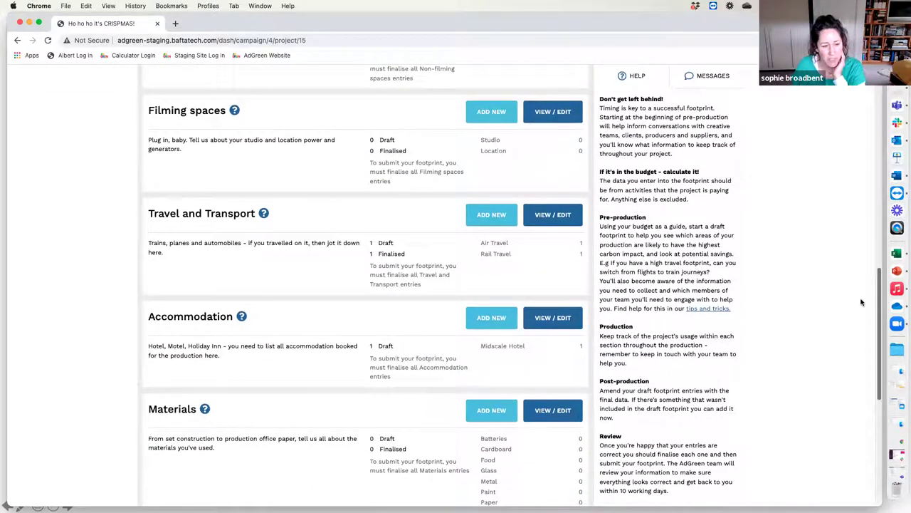
scroll(861, 303, down, 3)
scroll(857, 334, down, 5)
scroll(849, 401, down, 1)
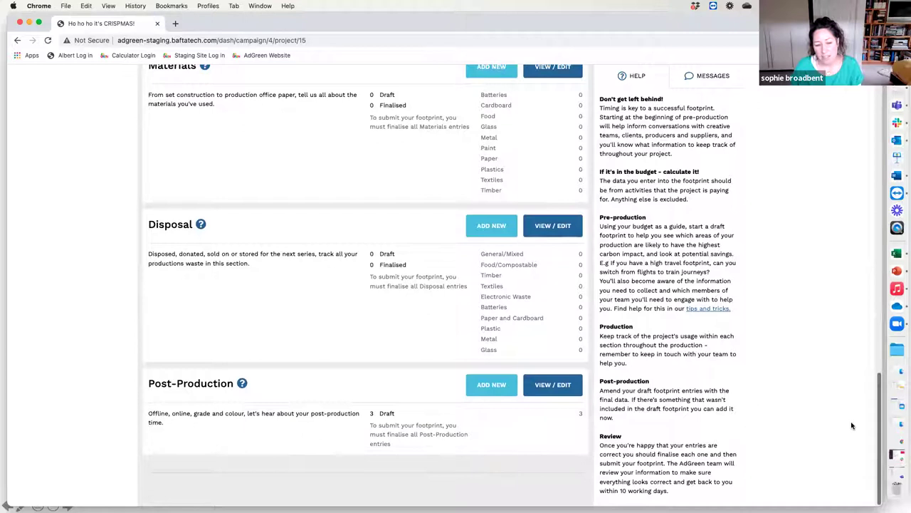
scroll(852, 399, up, 6)
scroll(858, 322, up, 7)
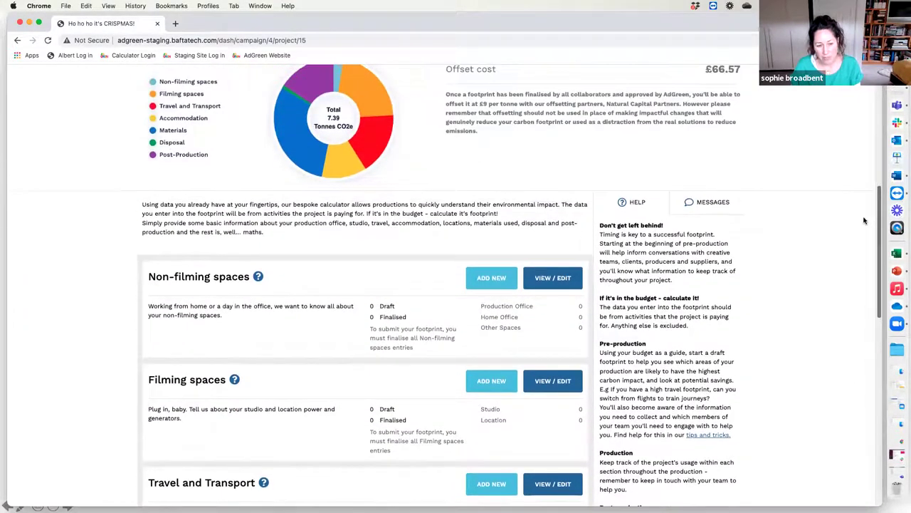
scroll(863, 214, up, 5)
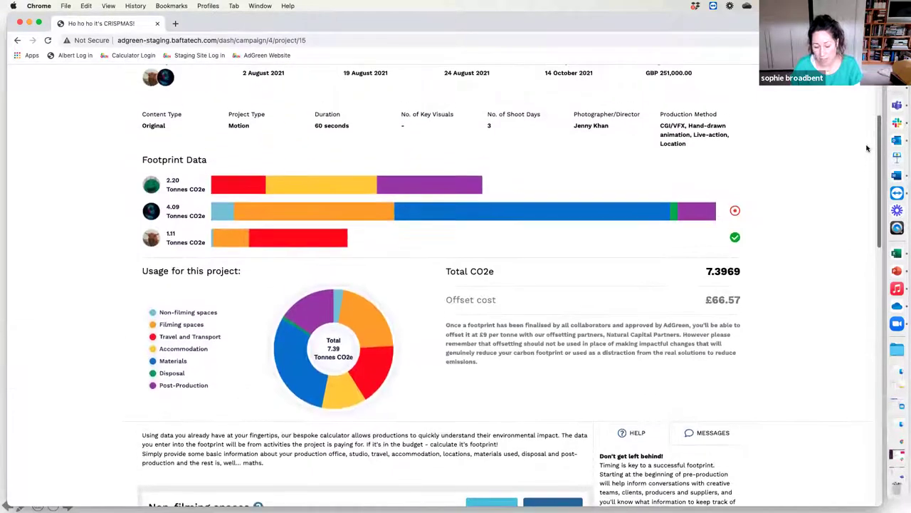
scroll(868, 148, up, 1)
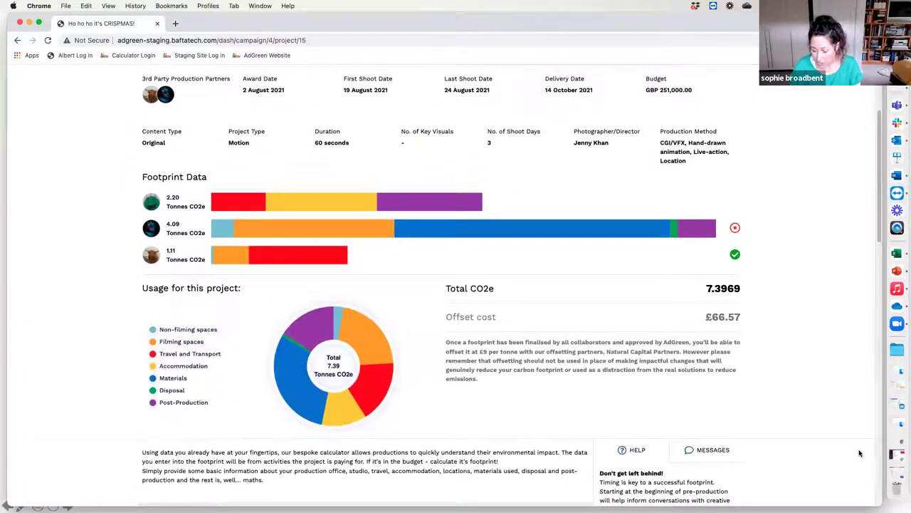
scroll(880, 231, down, 1)
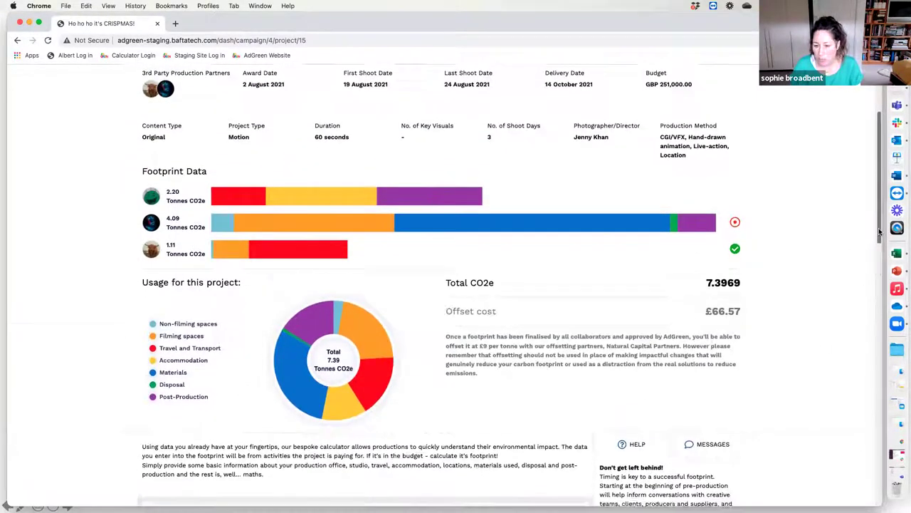
scroll(880, 231, down, 7)
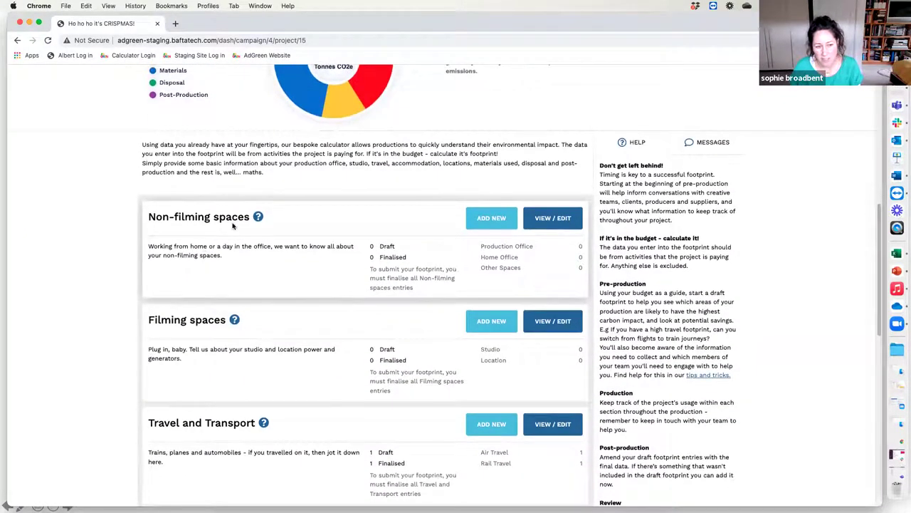
scroll(324, 379, down, 1)
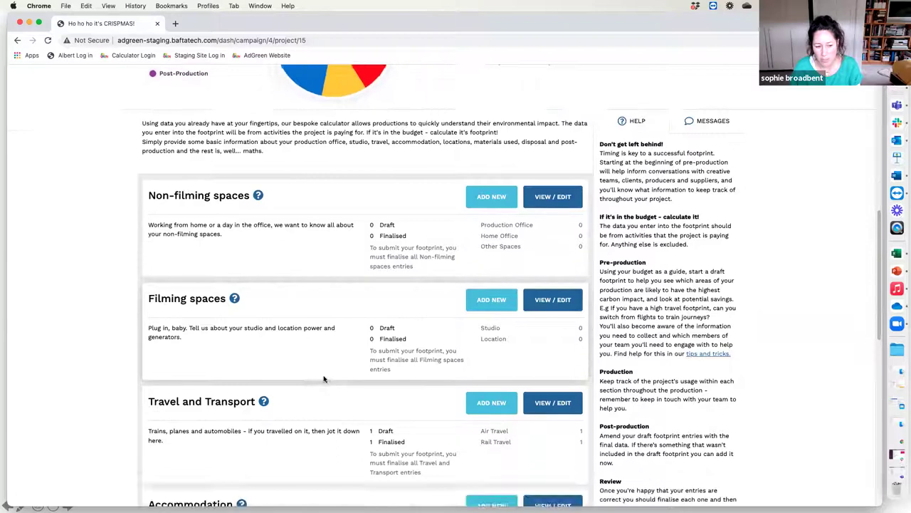
scroll(324, 379, down, 5)
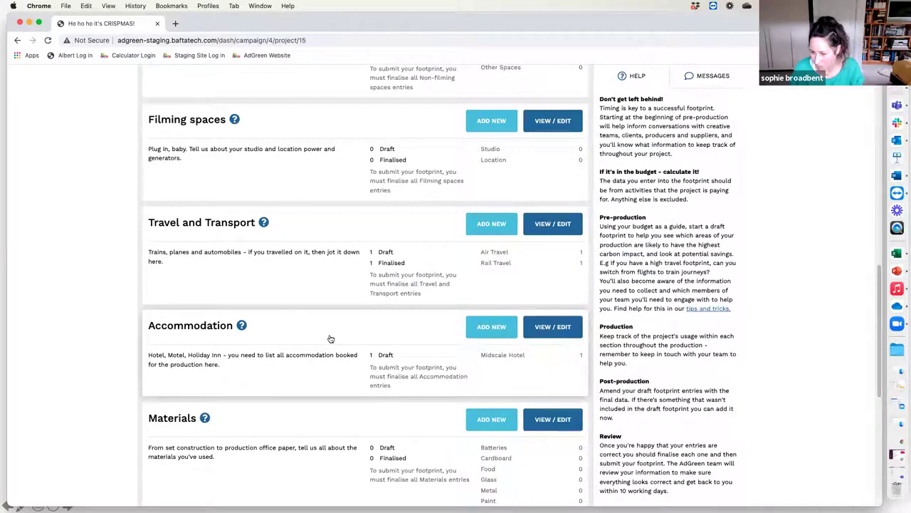
drag(879, 350, 883, 254)
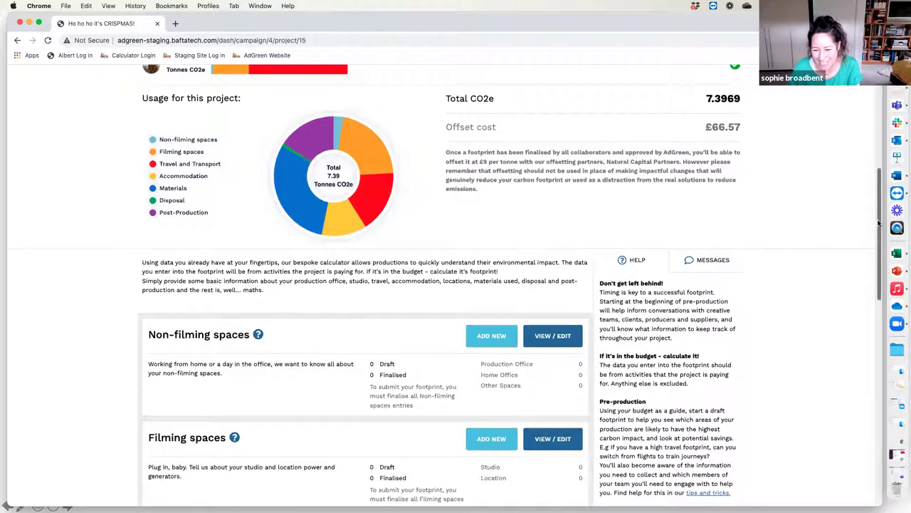
drag(878, 223, 881, 258)
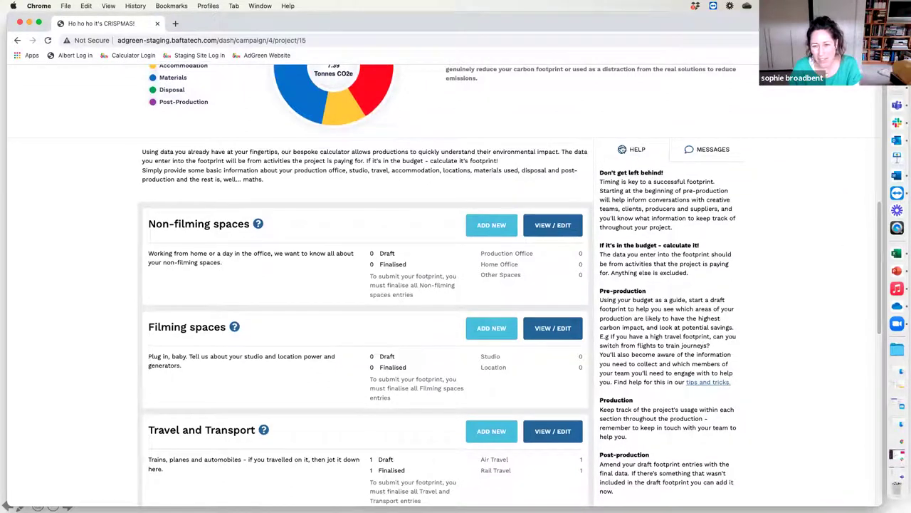
Step: Show the help text for Non-filming spaces, Filming spaces and Travel and Transport
click(259, 225)
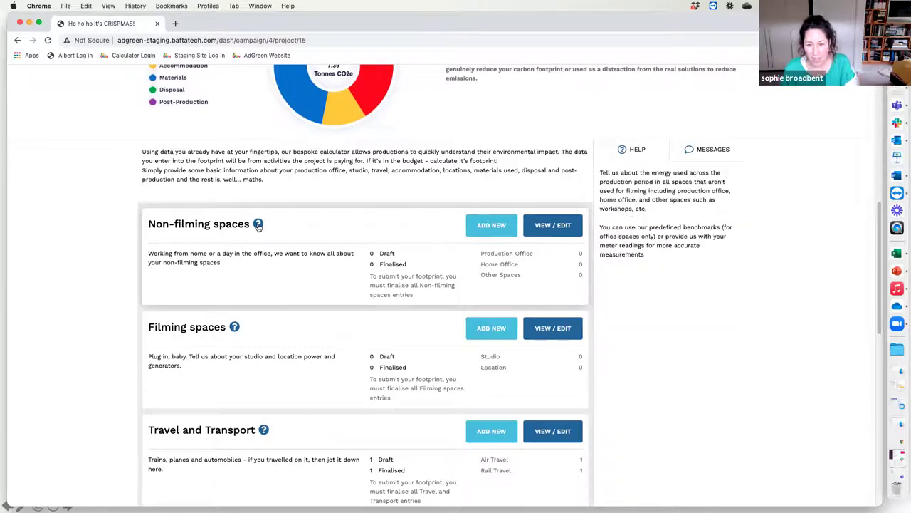
click(234, 326)
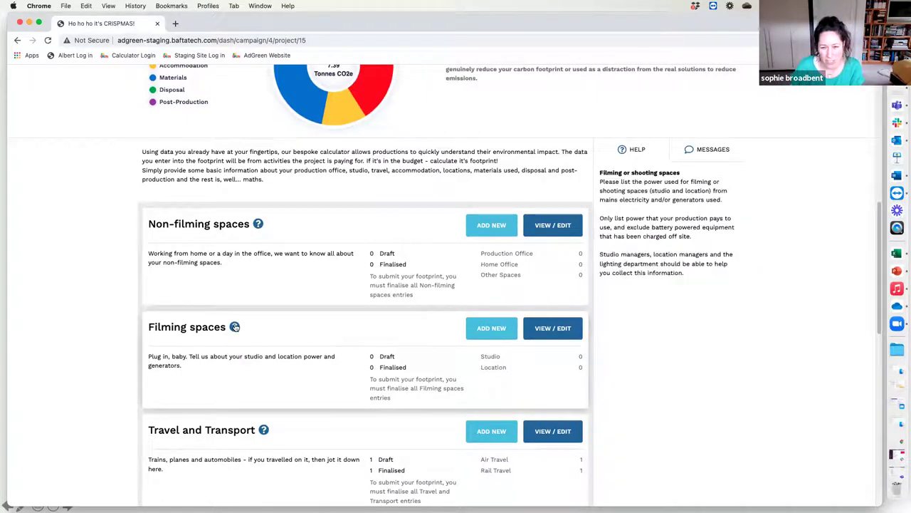
click(264, 431)
scroll(263, 430, down, 1)
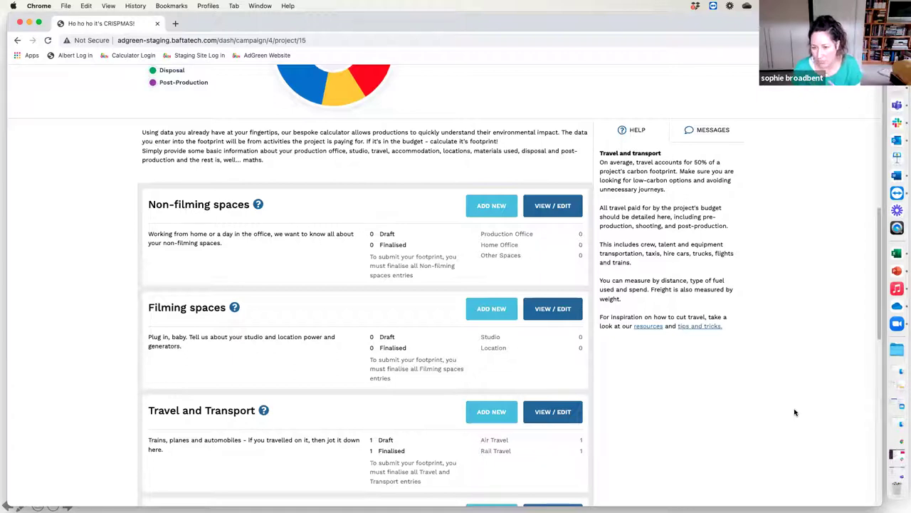
Step: Check the project's comment thread, then open the Non-filming spaces entries list
click(705, 131)
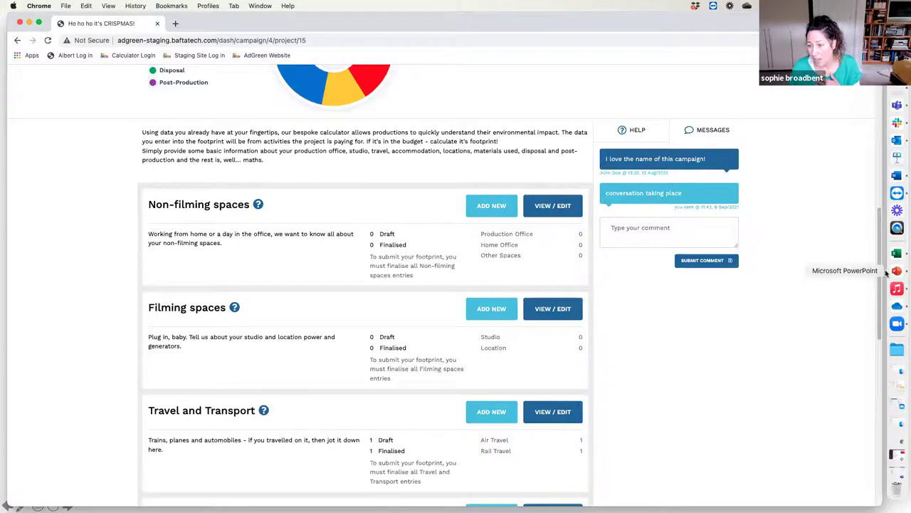
drag(880, 272, 875, 244)
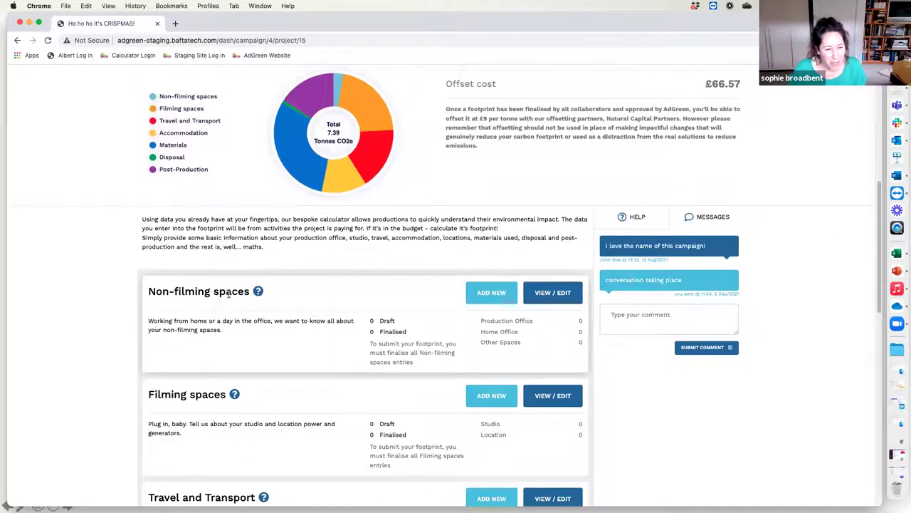
click(552, 297)
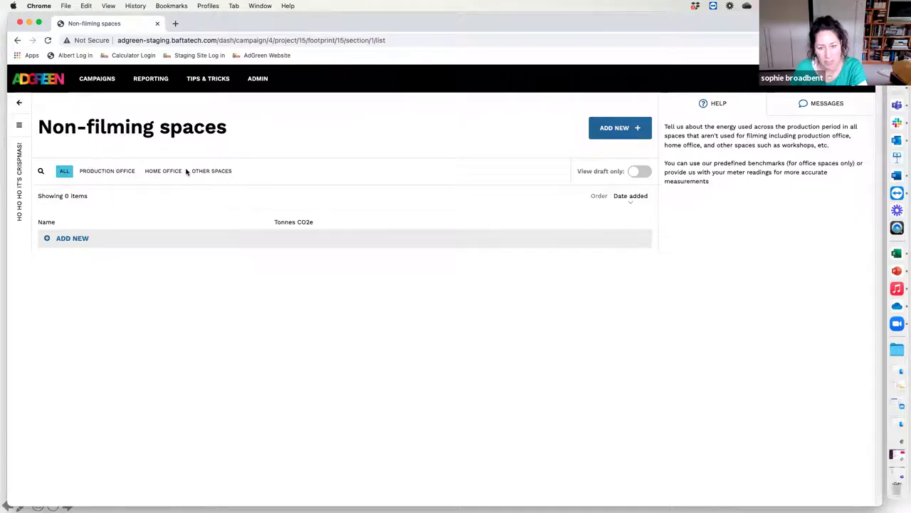
Step: Add a non-filming space named Co-ordinator home in West Midlands, United Kingdom
click(69, 239)
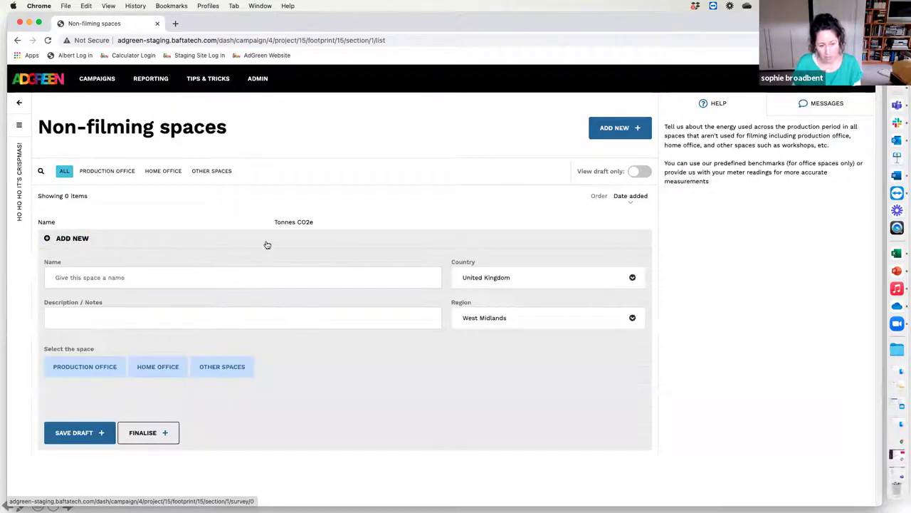
click(135, 278)
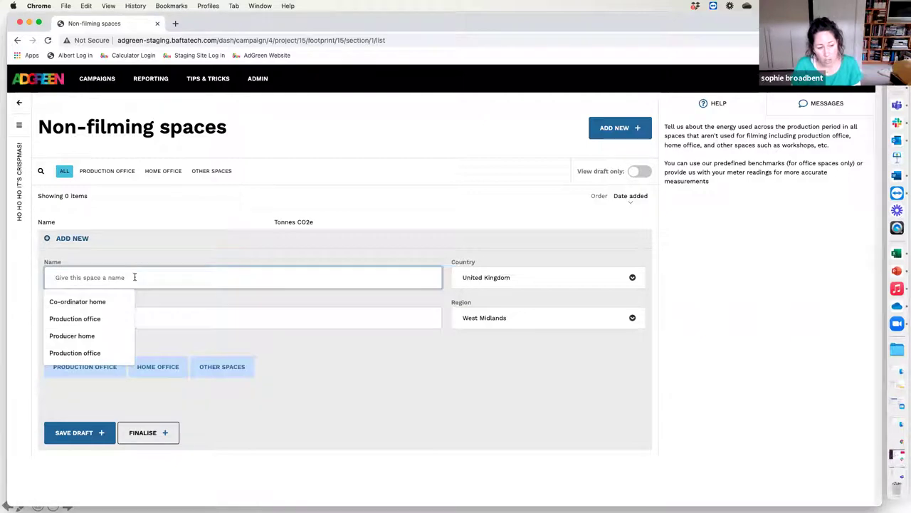
click(99, 301)
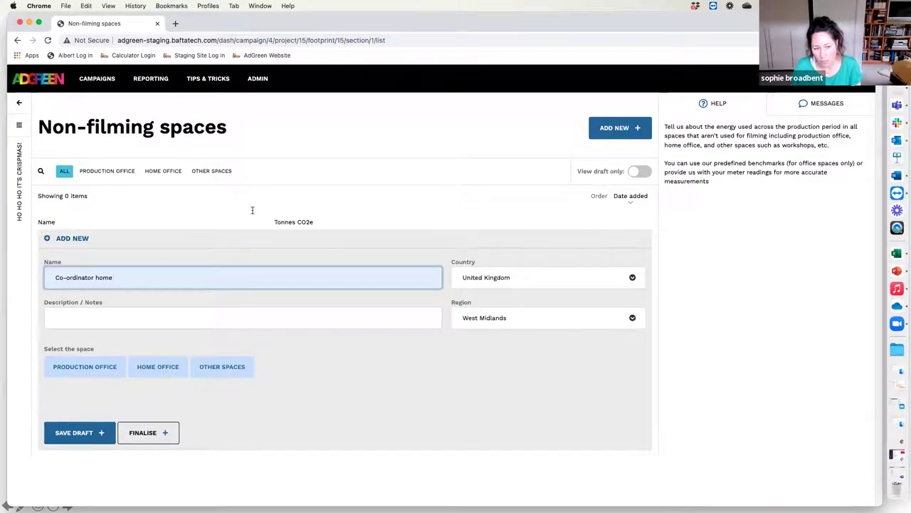
click(513, 321)
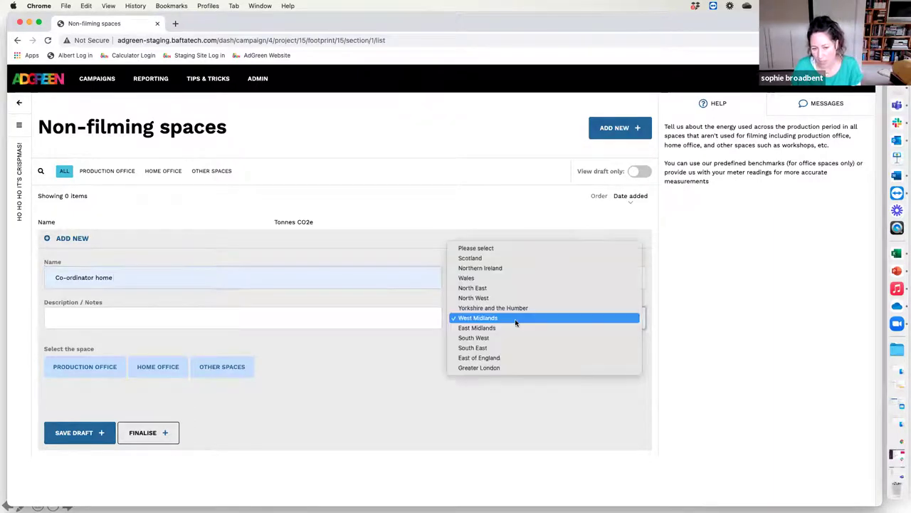
click(318, 333)
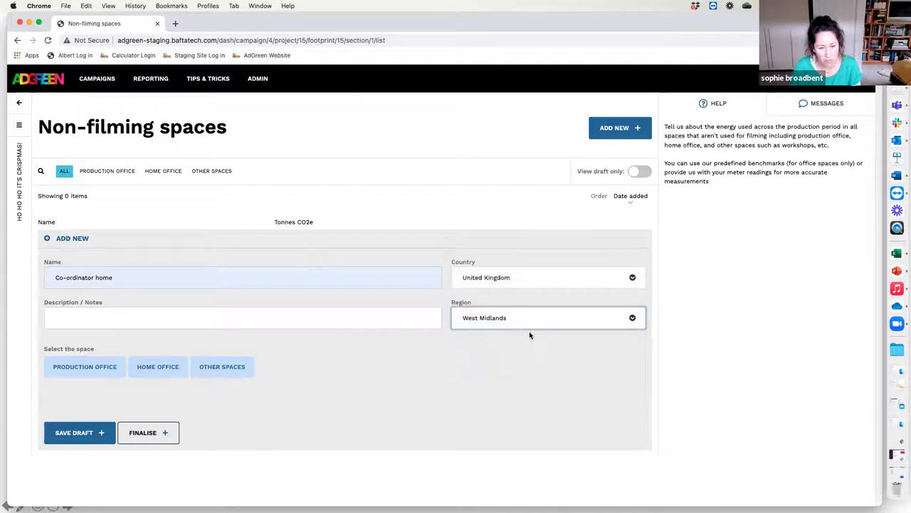
click(636, 281)
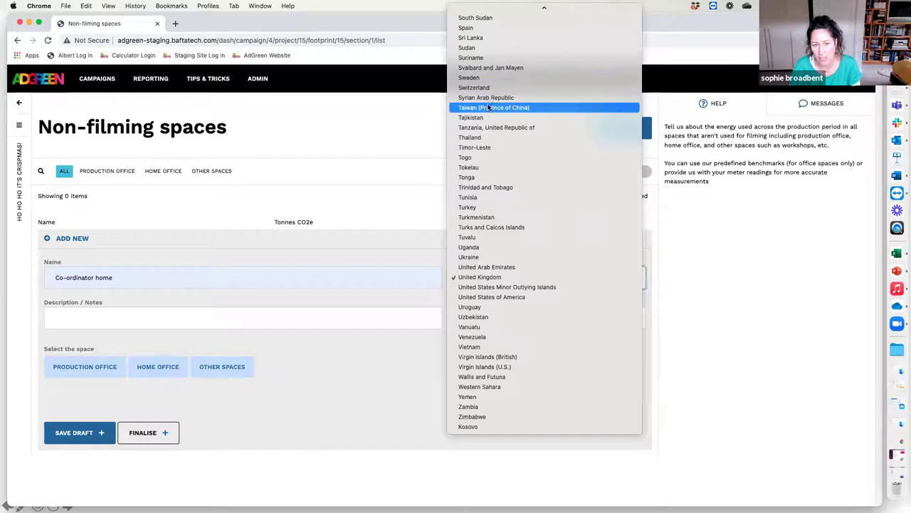
click(393, 211)
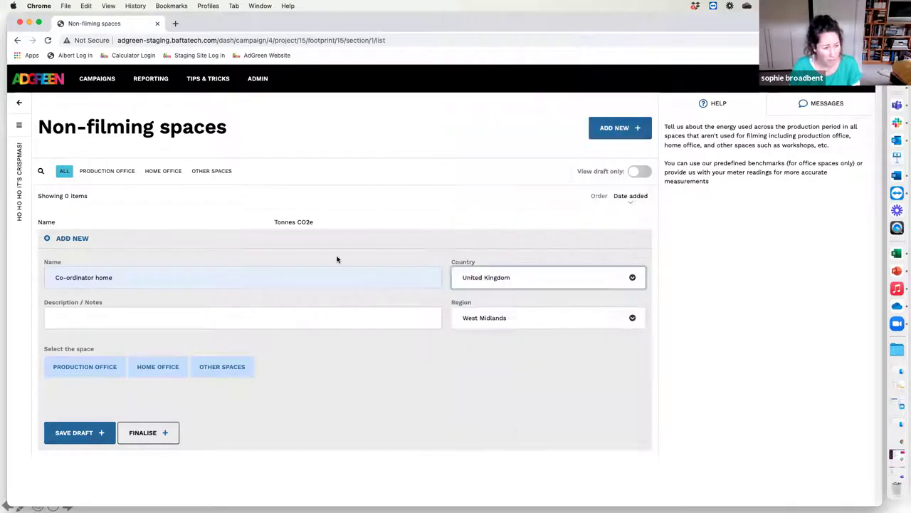
click(206, 326)
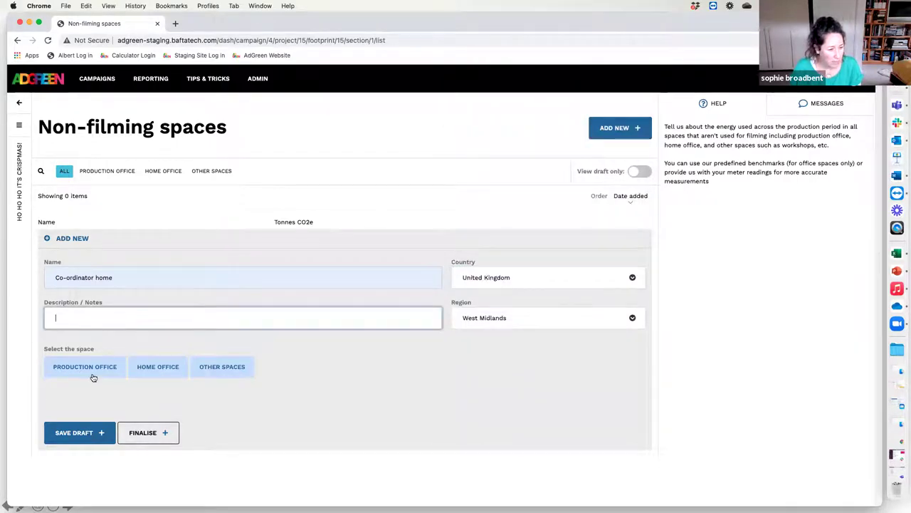
Step: Make it a production office using electricity measured by benchmark, and show the benchmark options
click(99, 395)
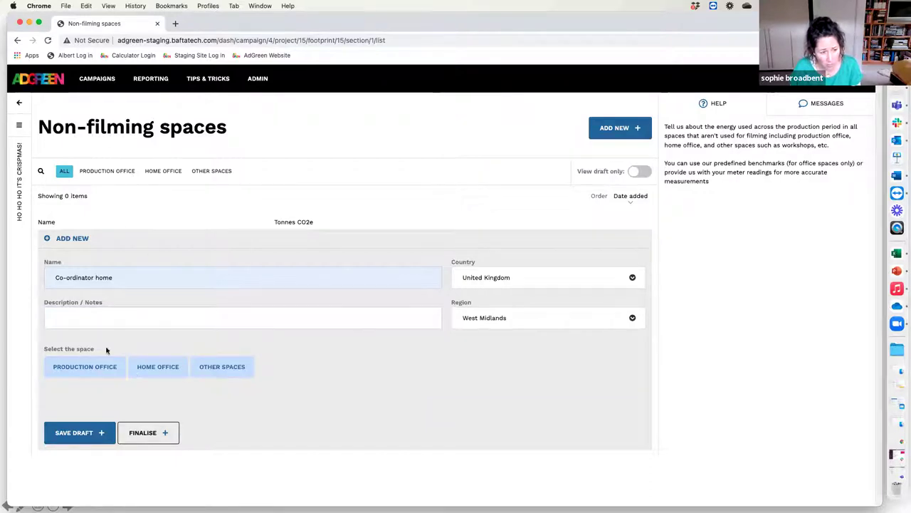
click(94, 368)
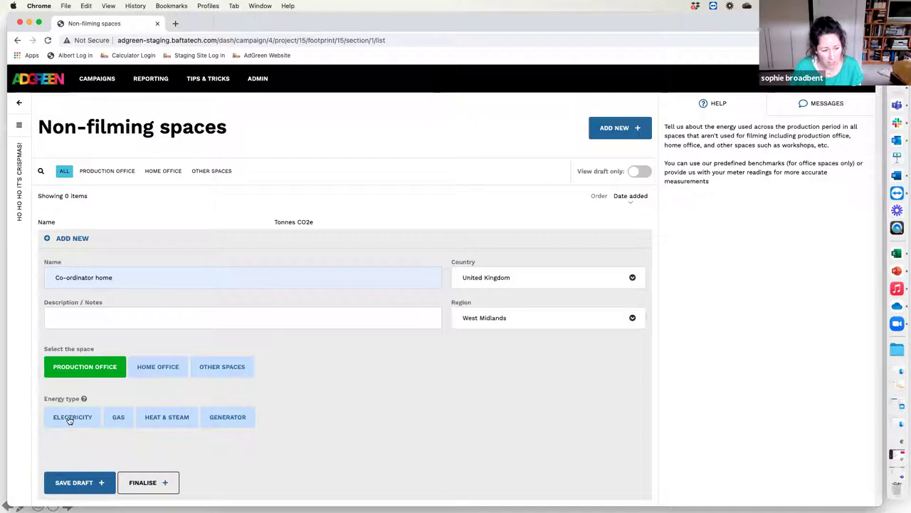
click(84, 399)
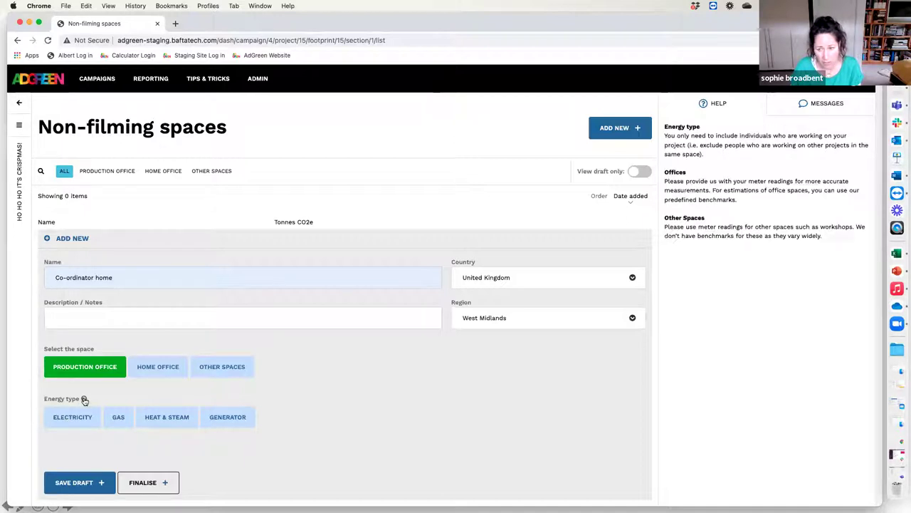
click(63, 420)
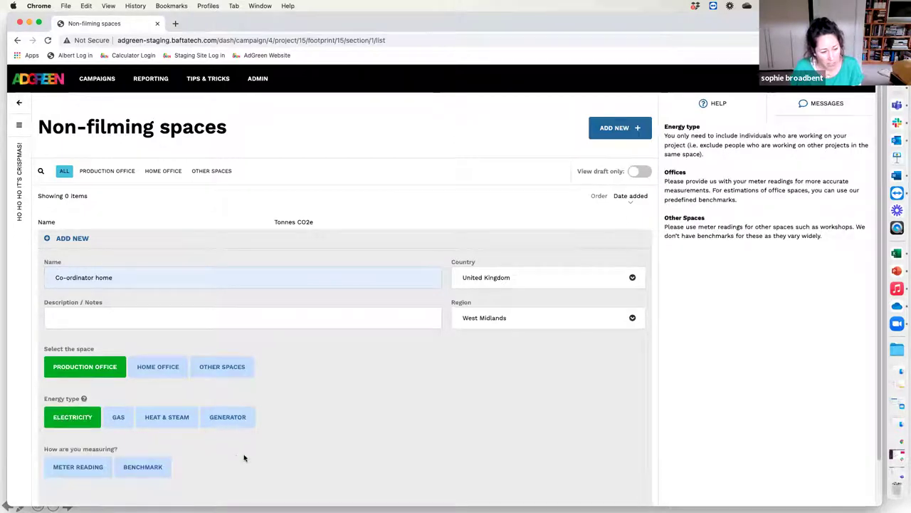
scroll(243, 458, down, 2)
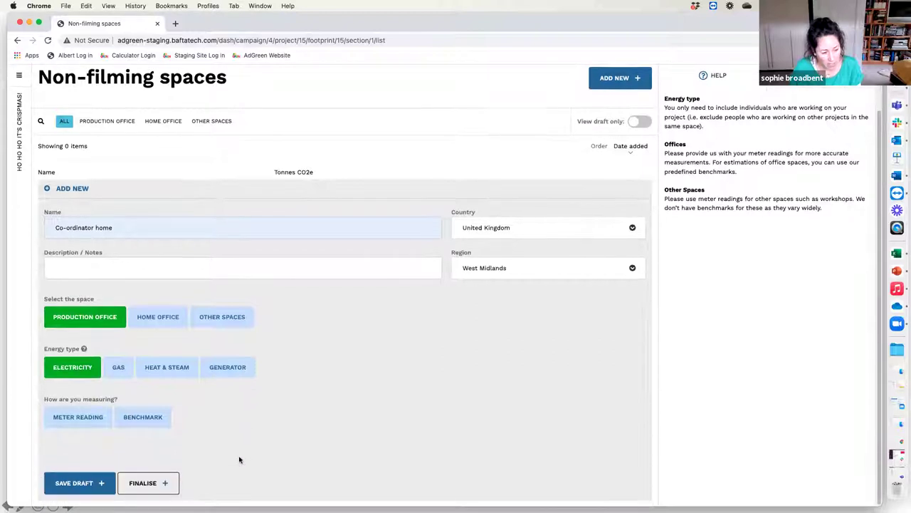
click(88, 420)
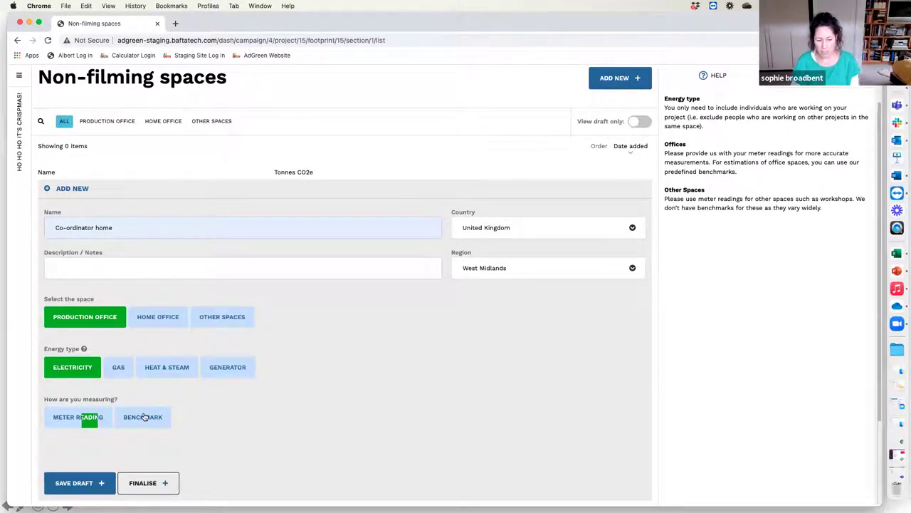
click(146, 418)
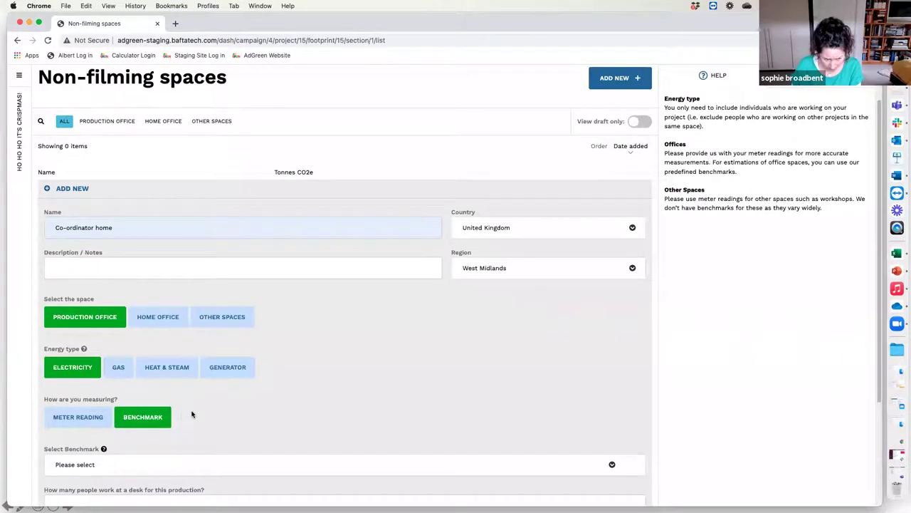
scroll(229, 426, down, 2)
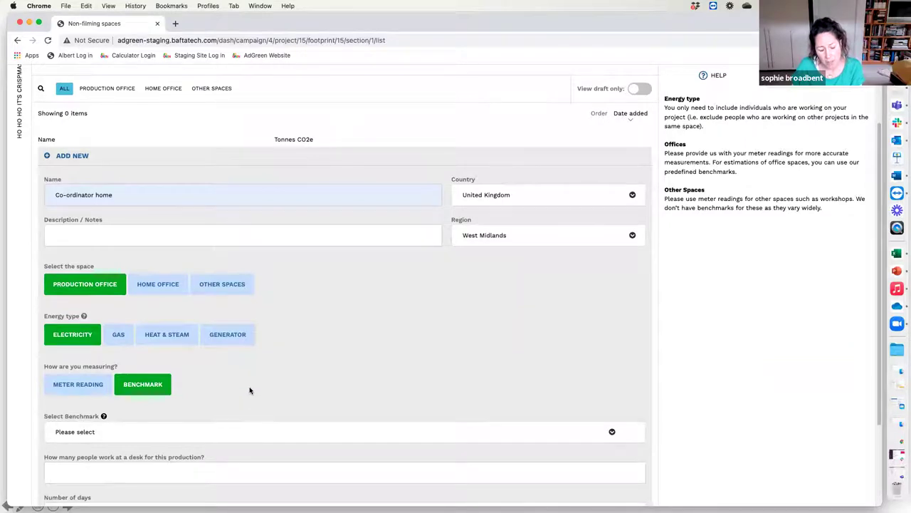
scroll(249, 390, down, 1)
click(121, 417)
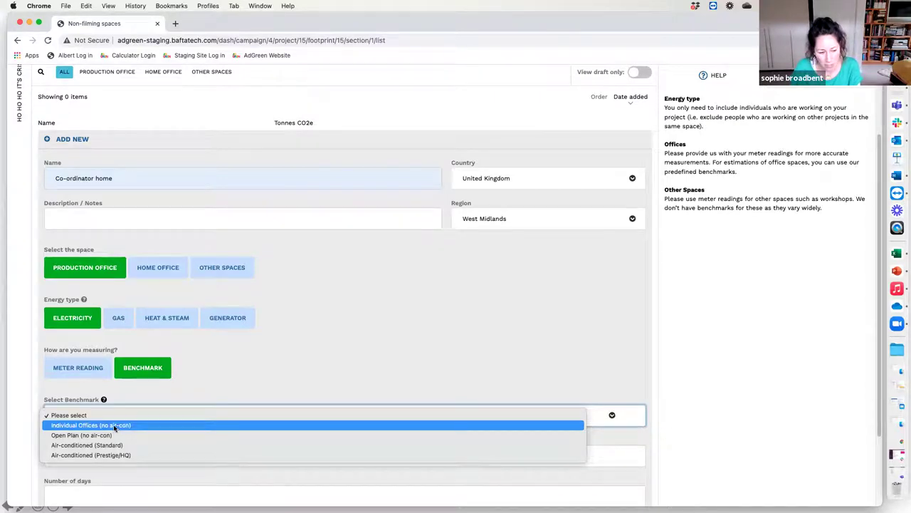
Step: Pick Individual Offices (no air-con), enter 10 desk workers and 30 days, and save the draft
click(114, 426)
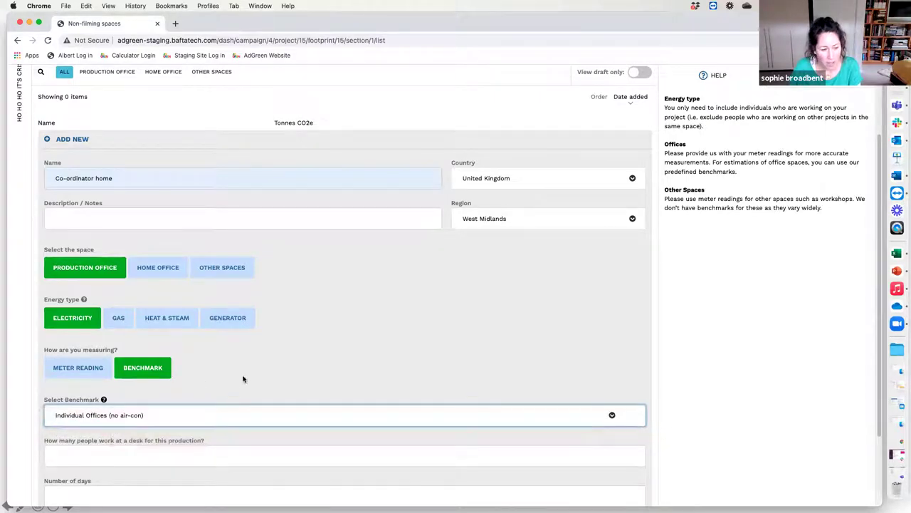
scroll(242, 378, down, 2)
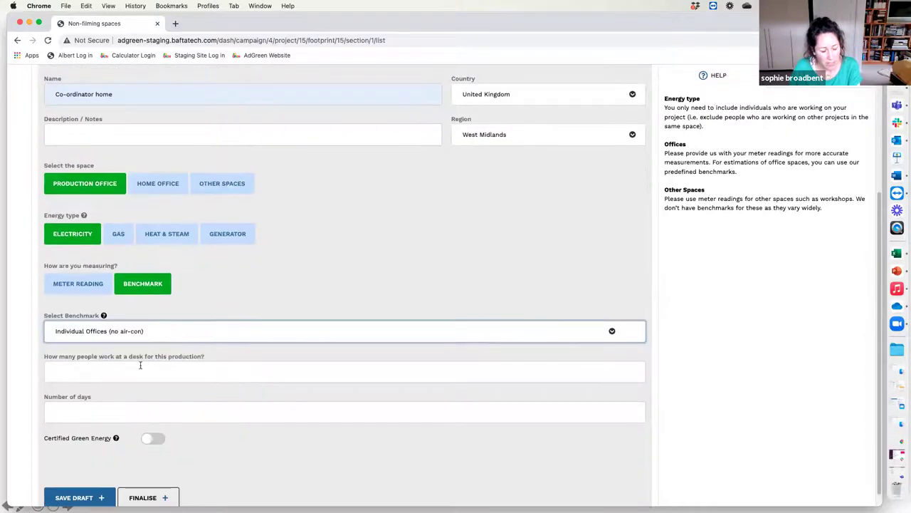
click(119, 371)
click(104, 408)
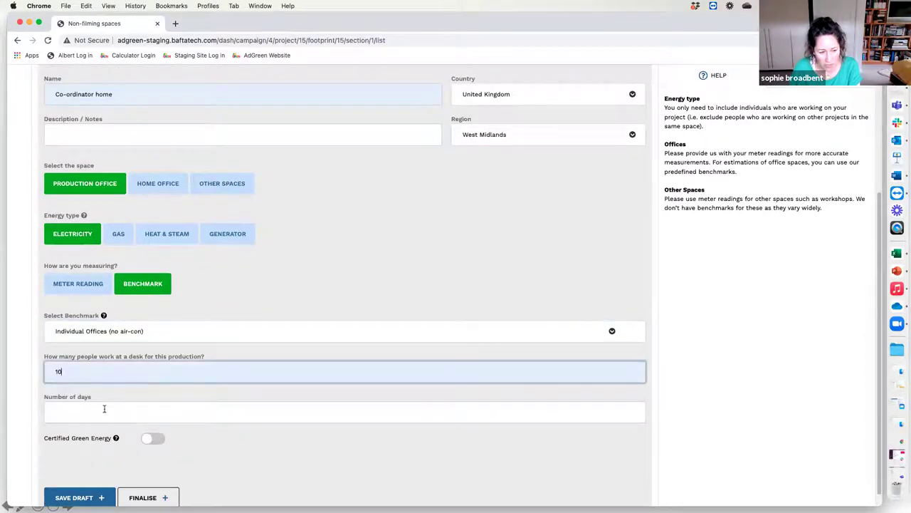
click(104, 409)
click(86, 436)
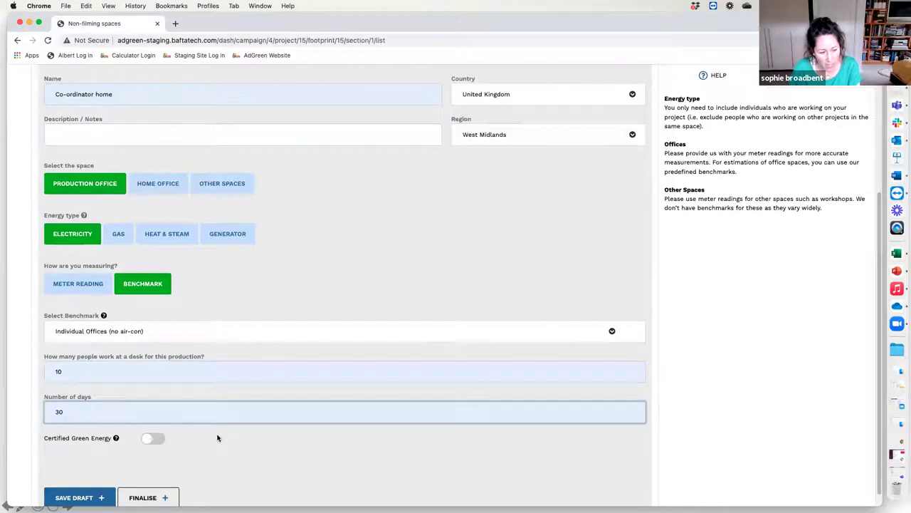
scroll(143, 438, down, 1)
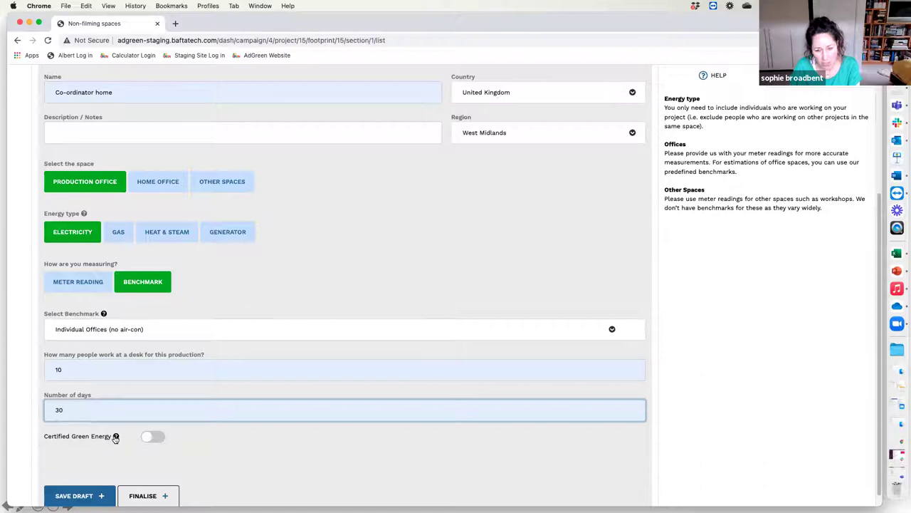
key(Return)
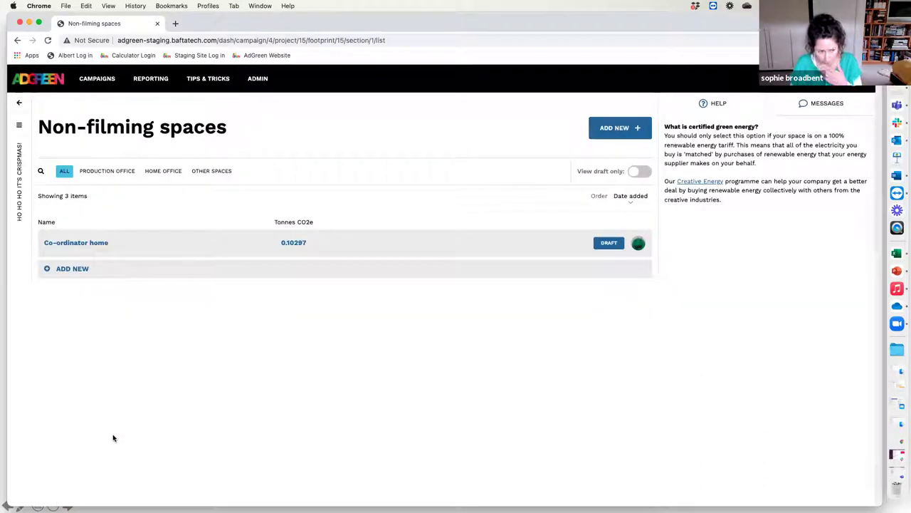
Step: Save the Co-ordinator home entry as a draft with certified green energy switched off
click(59, 247)
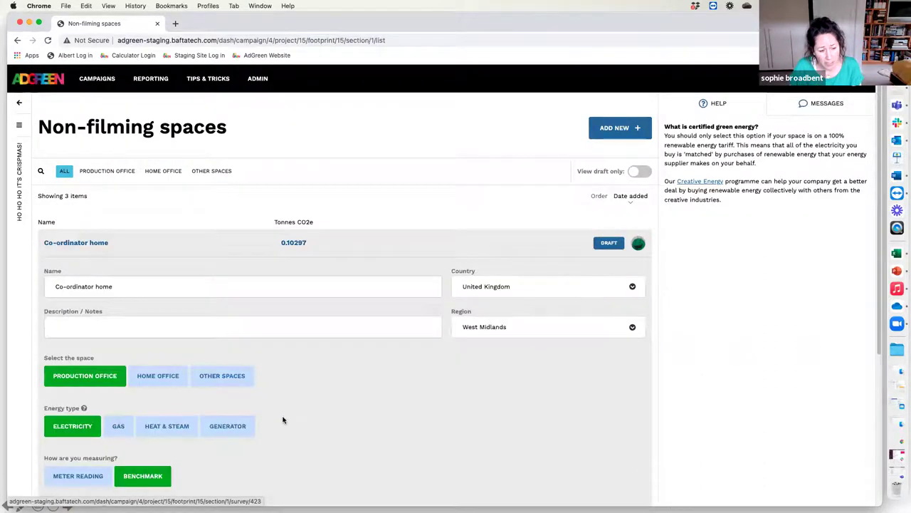
scroll(271, 420, down, 5)
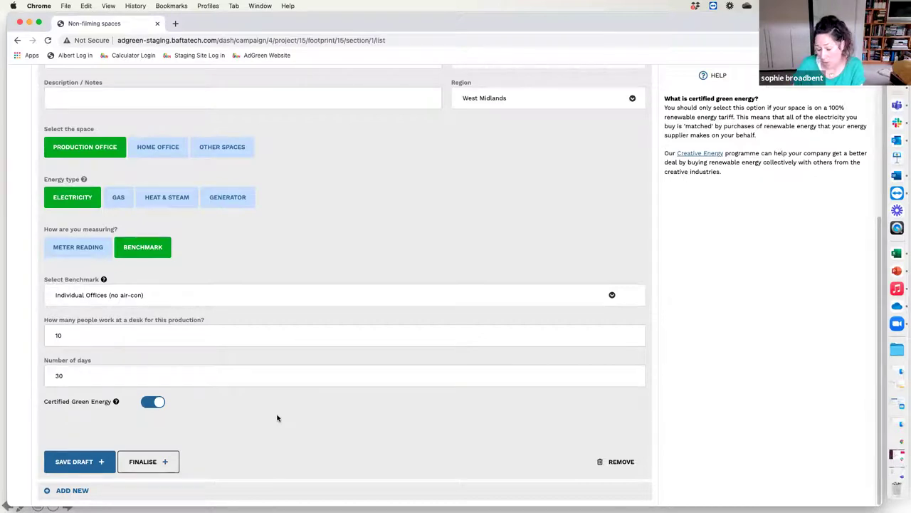
click(153, 402)
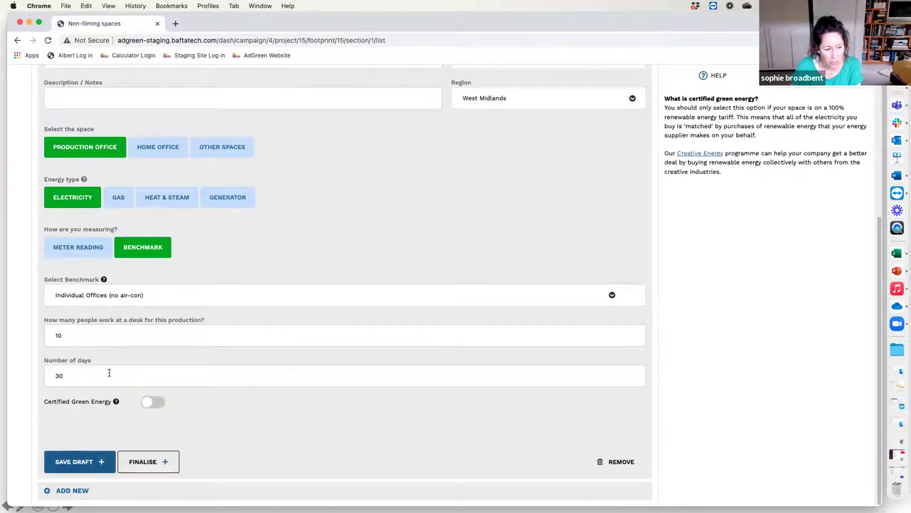
click(83, 461)
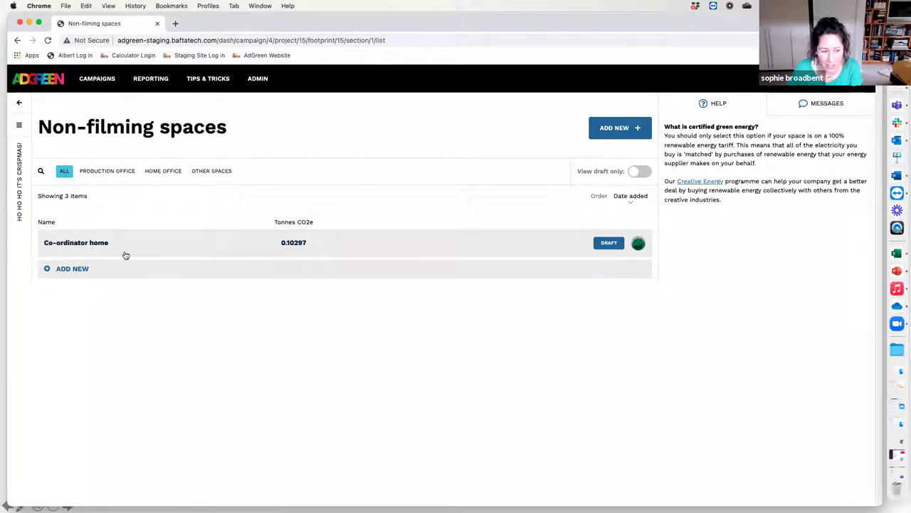
Step: Reopen Co-ordinator home, switch certified green energy on, and save it as a draft
click(96, 243)
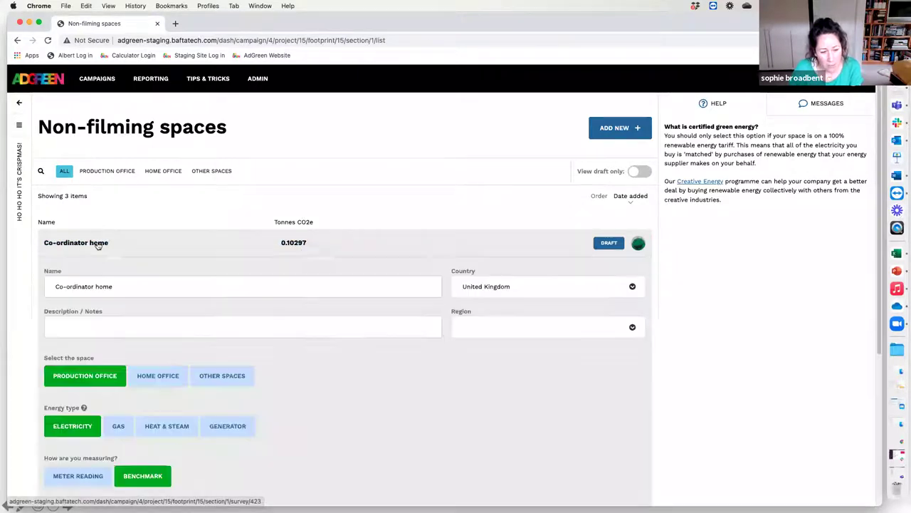
scroll(321, 454, down, 4)
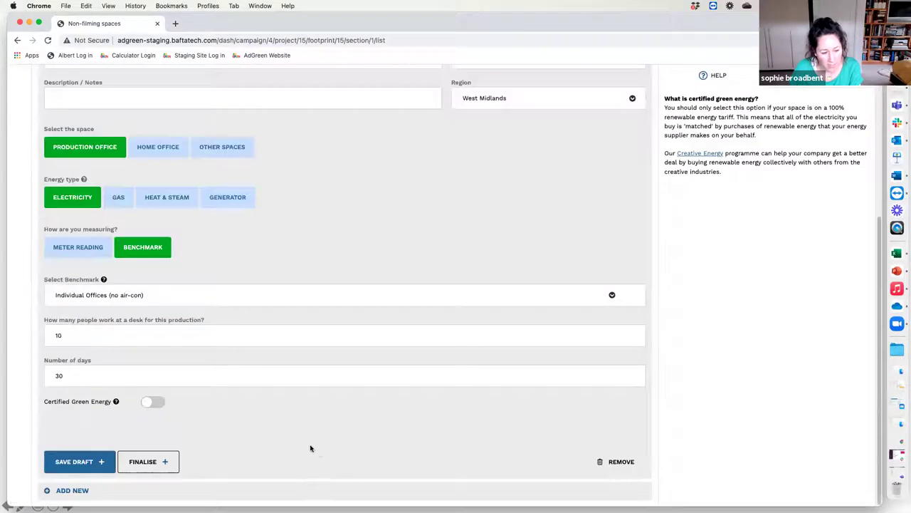
click(150, 404)
click(94, 462)
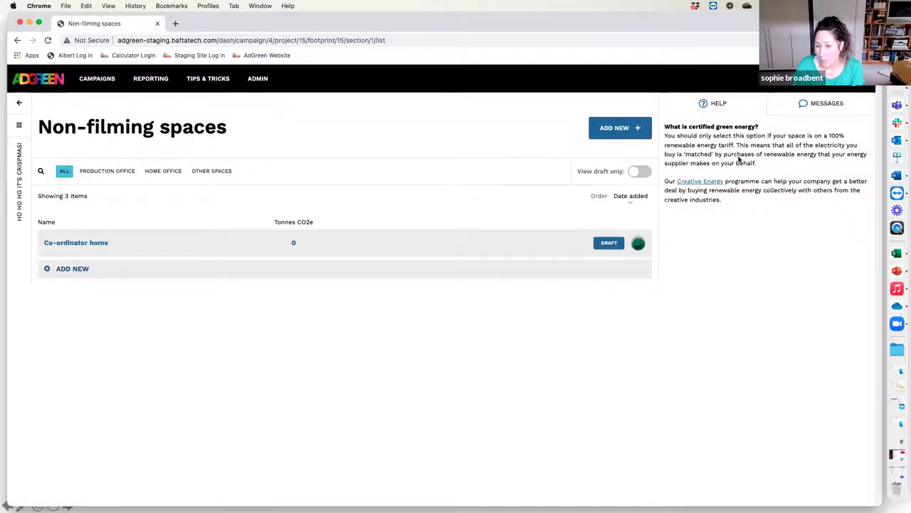
Step: Add a new non-filming space as a Production Office using electricity
click(75, 270)
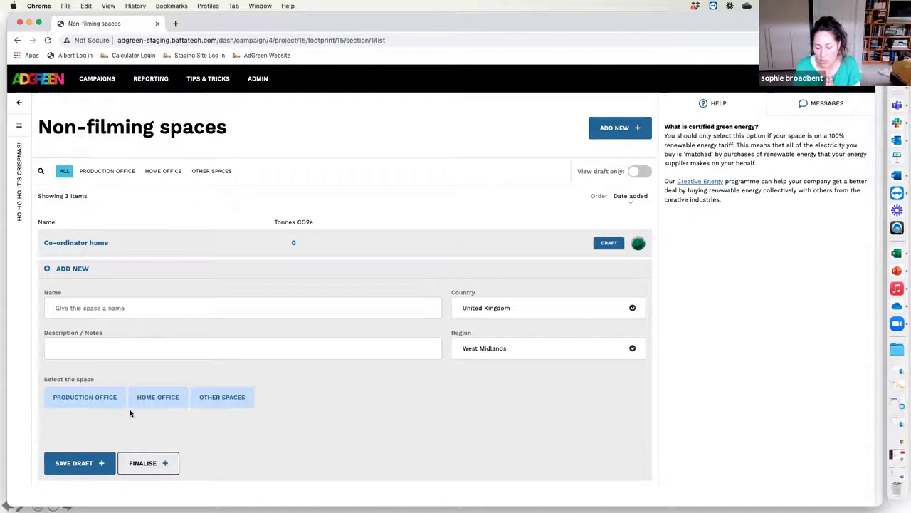
click(114, 396)
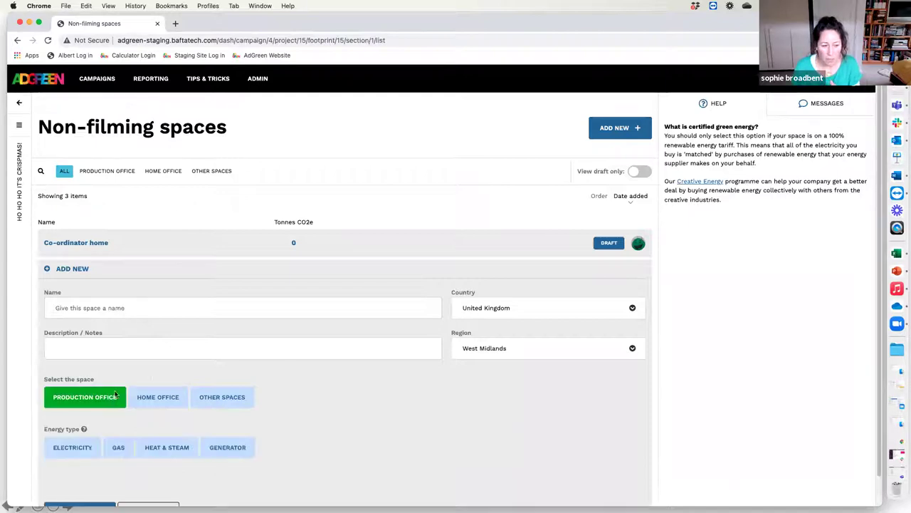
scroll(351, 409, down, 1)
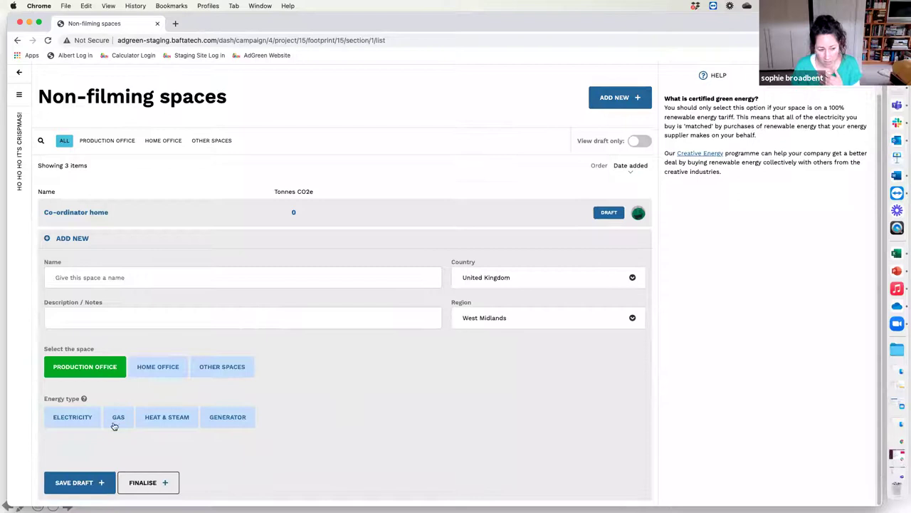
click(81, 419)
Step: Measure the new space by meter reading with a consumption of 1000
scroll(338, 432, down, 2)
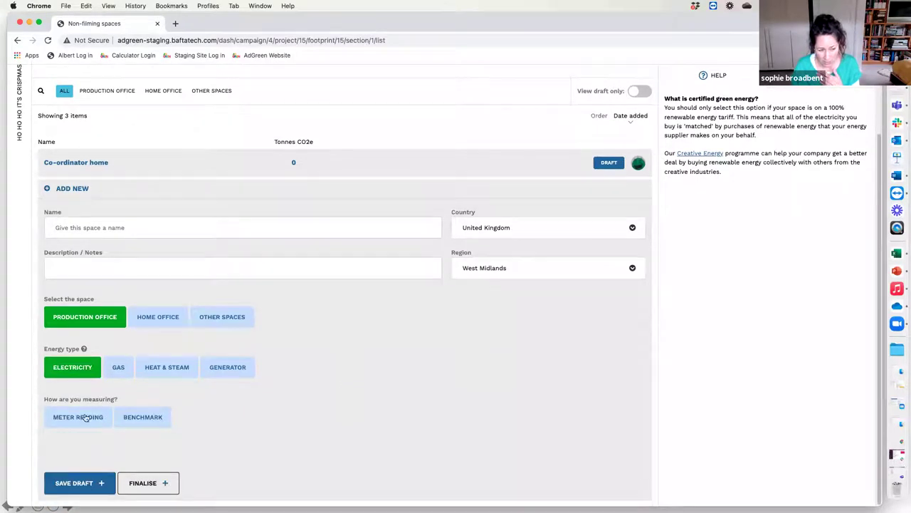
click(84, 417)
scroll(303, 429, down, 3)
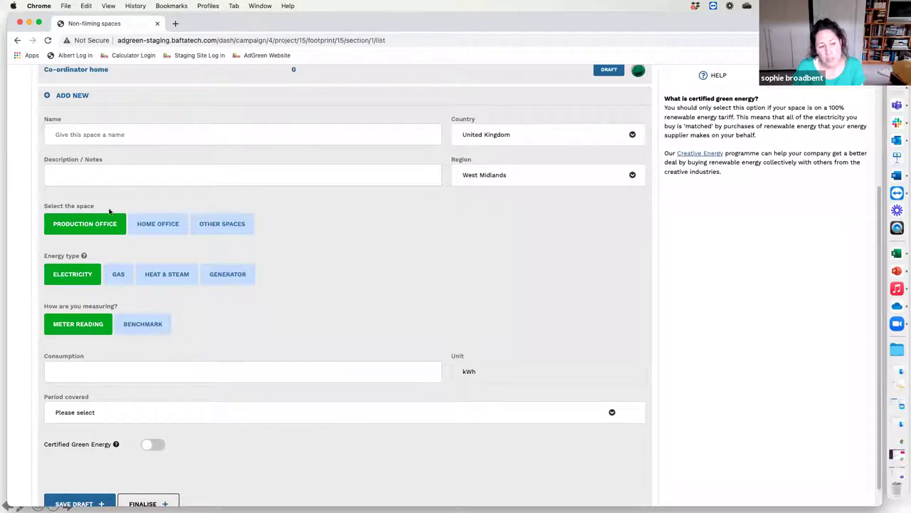
click(145, 328)
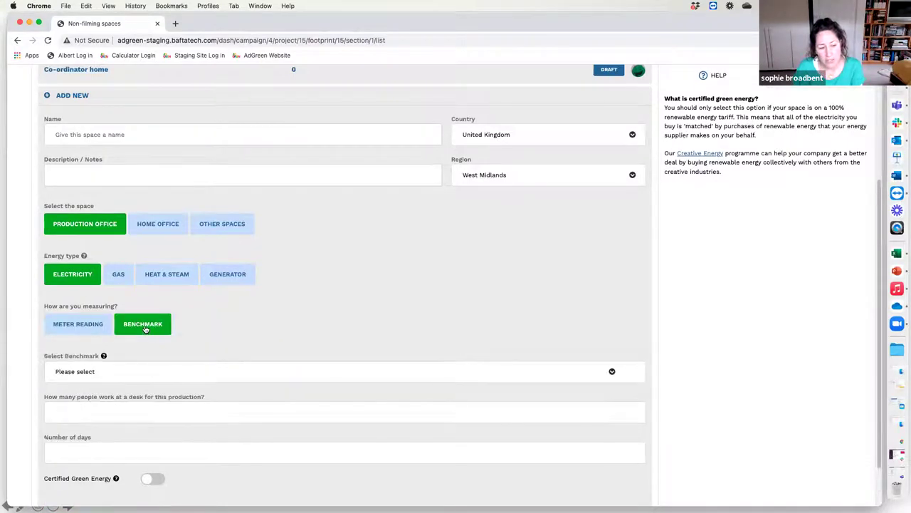
click(76, 326)
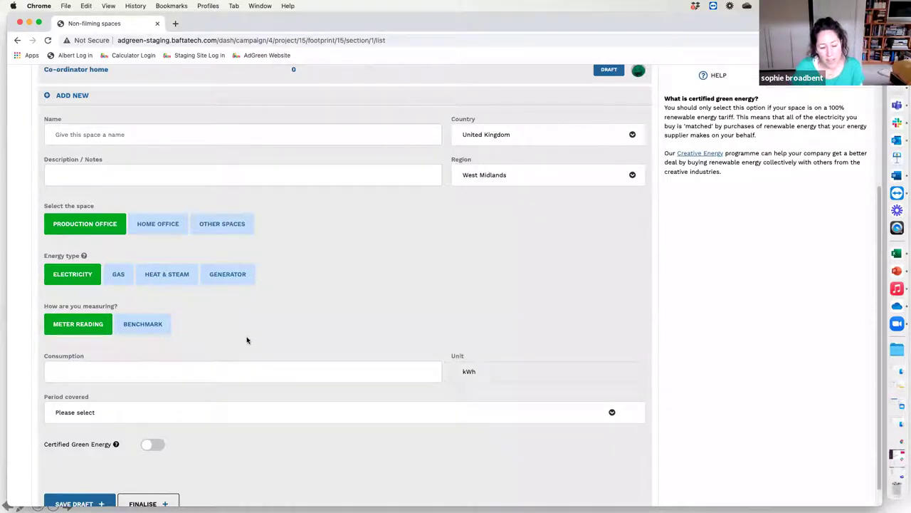
click(176, 377)
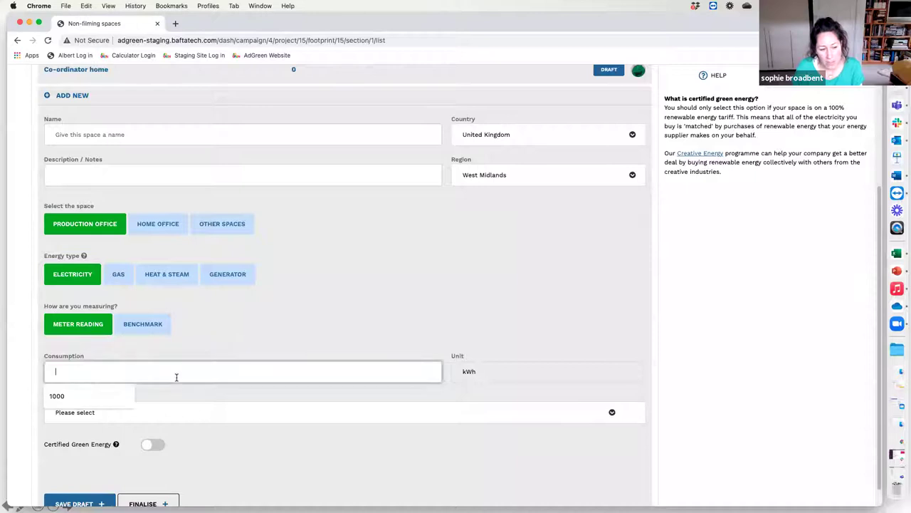
click(94, 400)
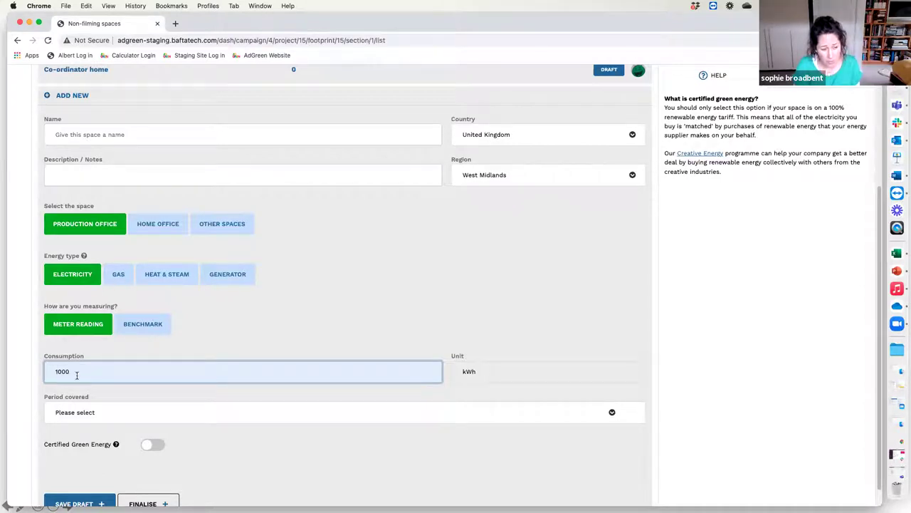
Step: Change the energy type to Generator, leaving the generator fuel unchosen
click(118, 274)
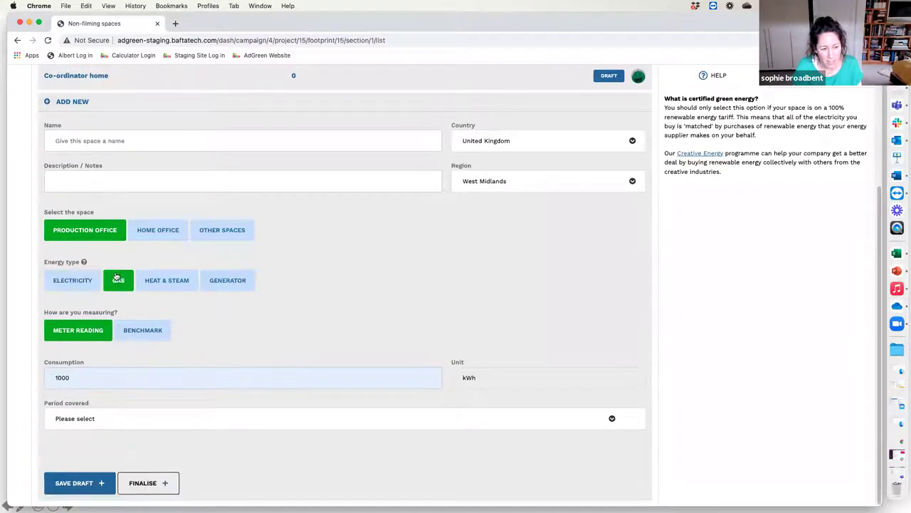
click(169, 281)
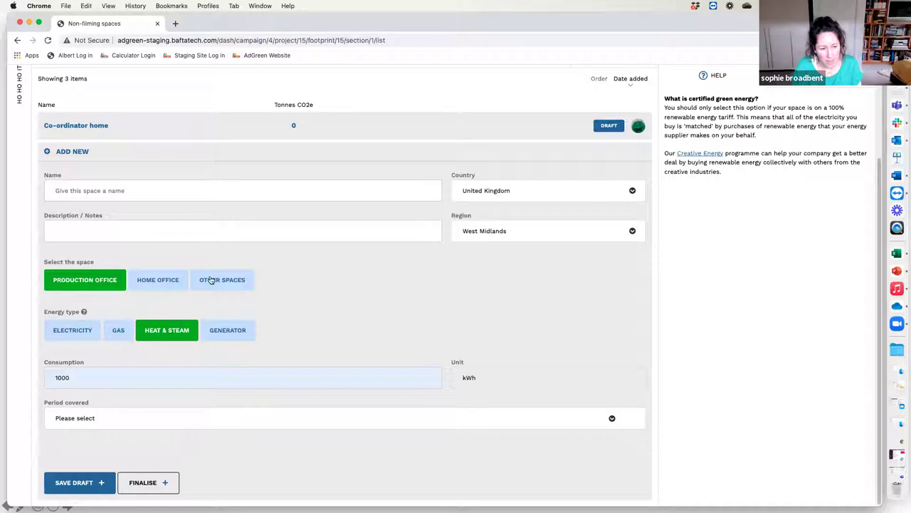
click(220, 330)
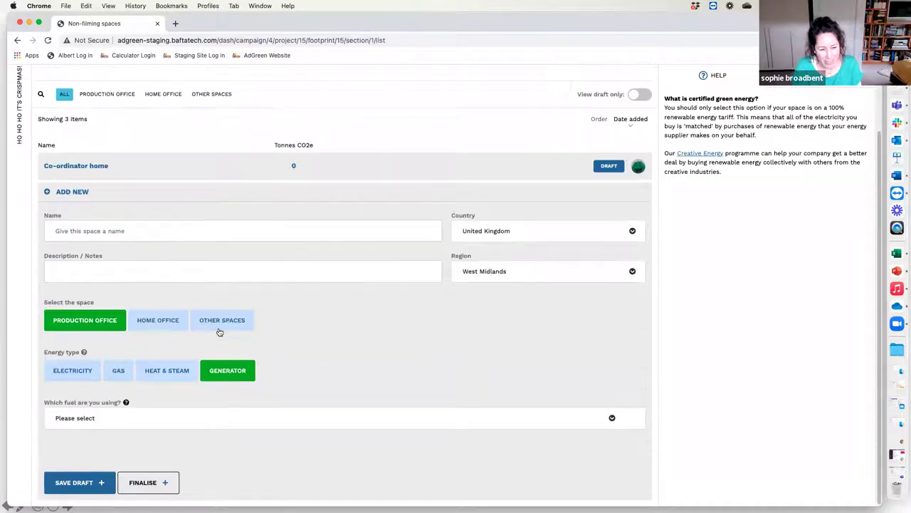
click(190, 418)
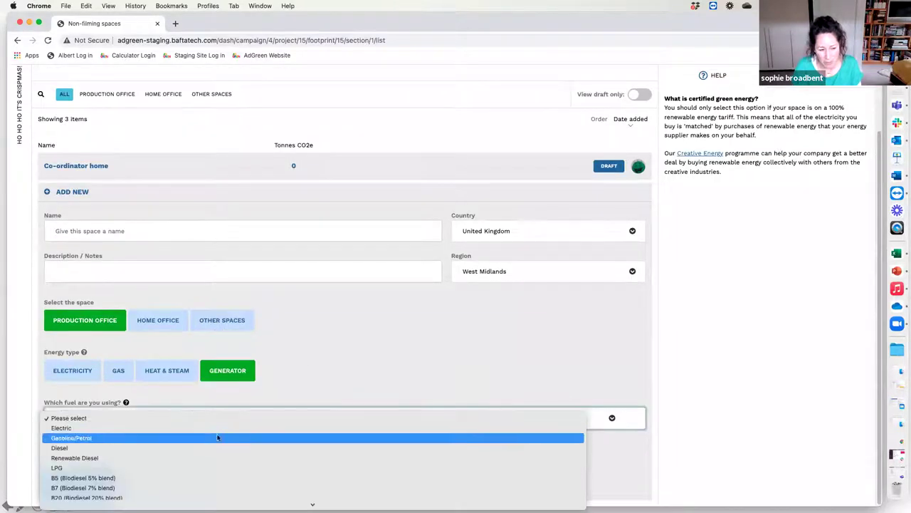
click(322, 350)
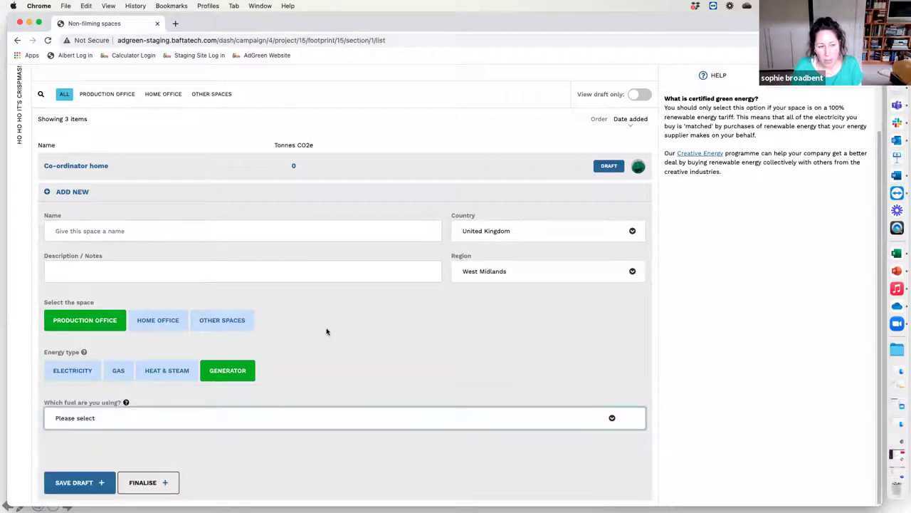
scroll(325, 330, up, 1)
scroll(178, 207, up, 1)
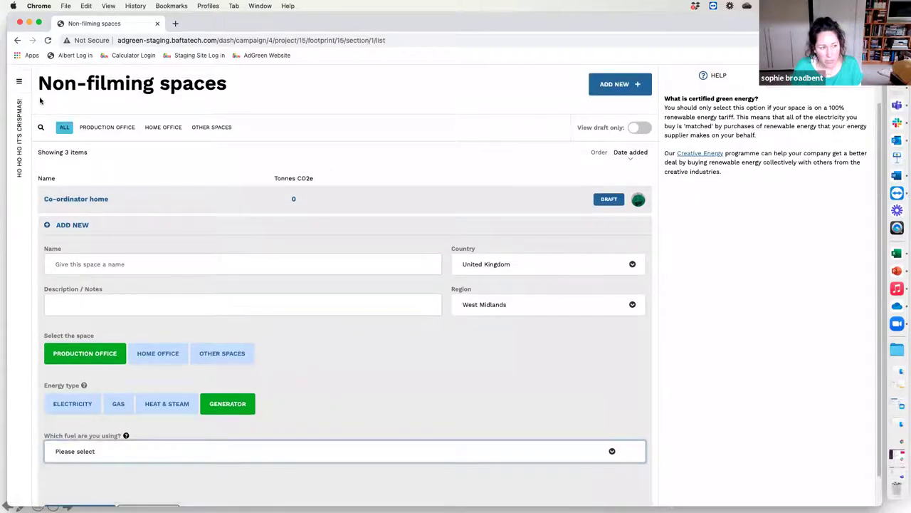
Step: Return to the Crispmas project page and open its empty Filming spaces list
click(21, 85)
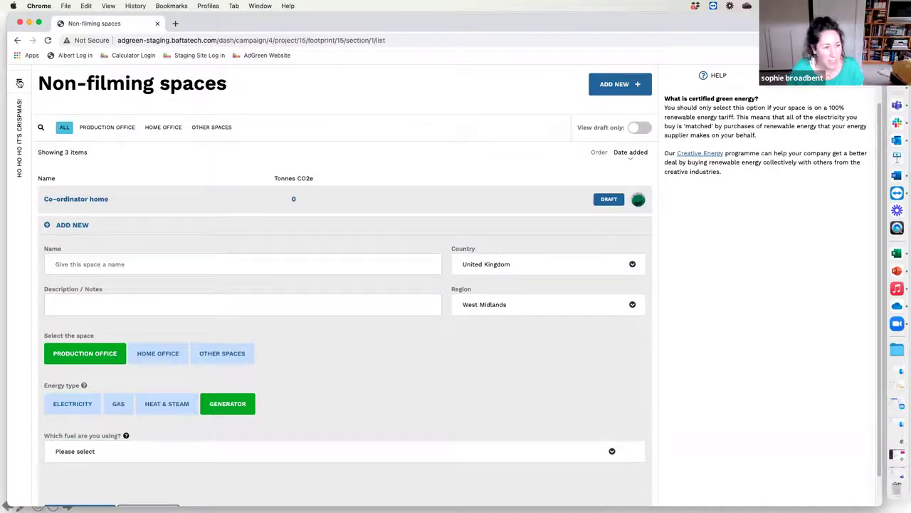
scroll(170, 184, up, 1)
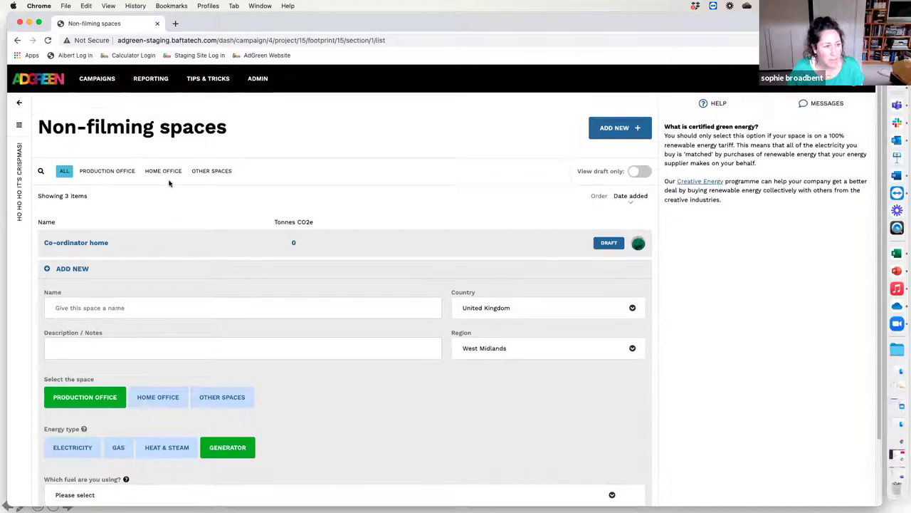
click(19, 102)
scroll(318, 436, down, 2)
scroll(318, 436, down, 5)
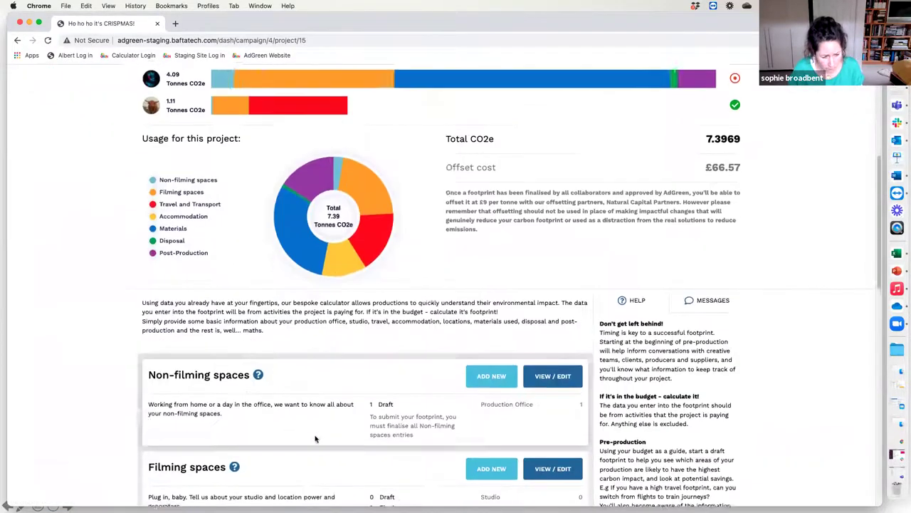
click(559, 306)
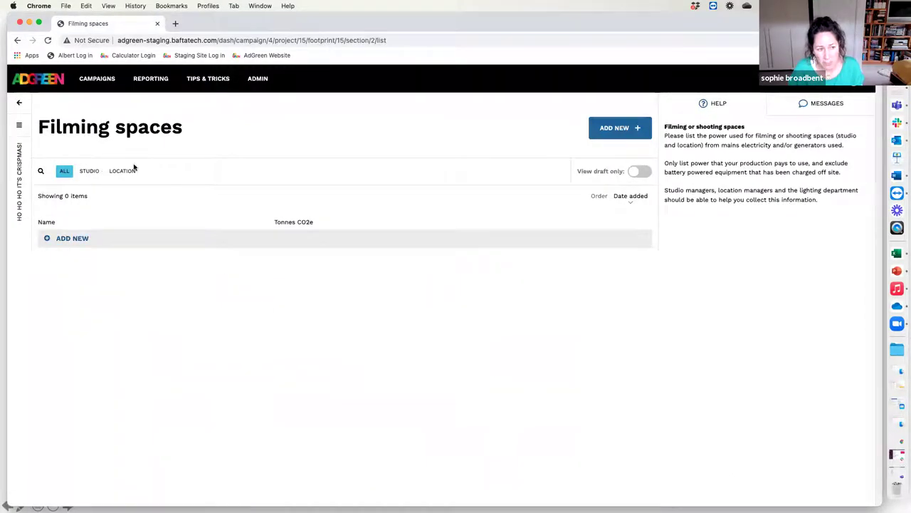
Step: Add a filming space named Space Central as a Studio measured by energy consumption
click(68, 238)
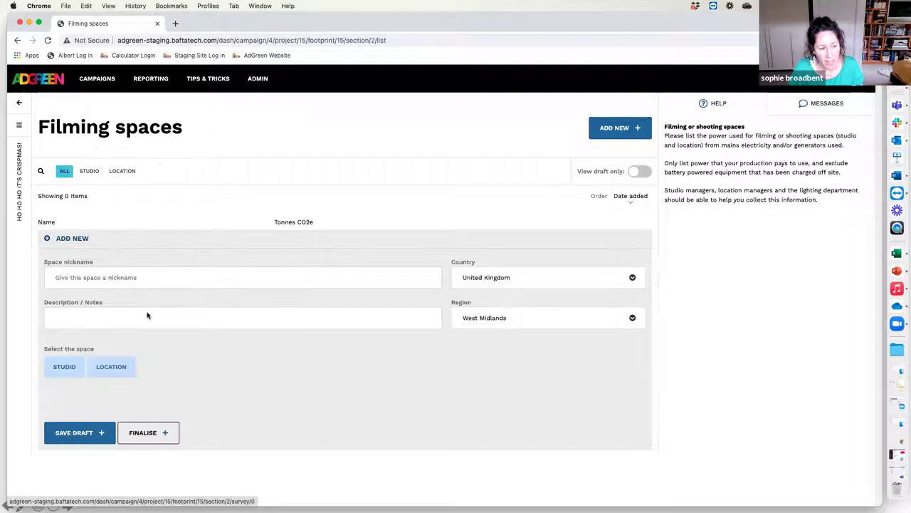
click(149, 275)
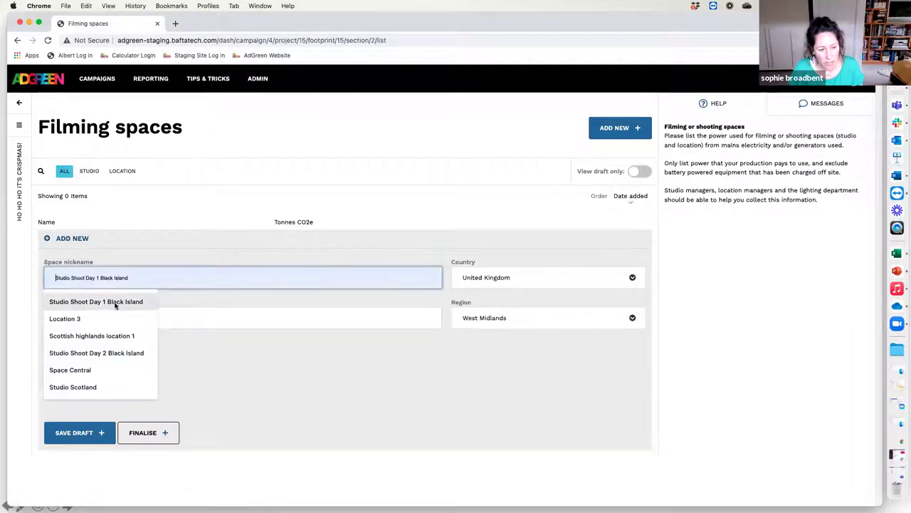
click(80, 369)
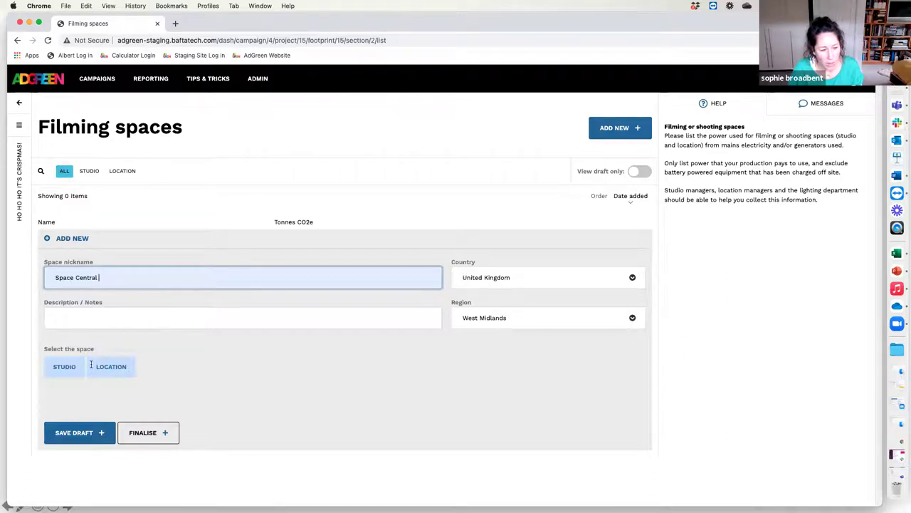
click(72, 368)
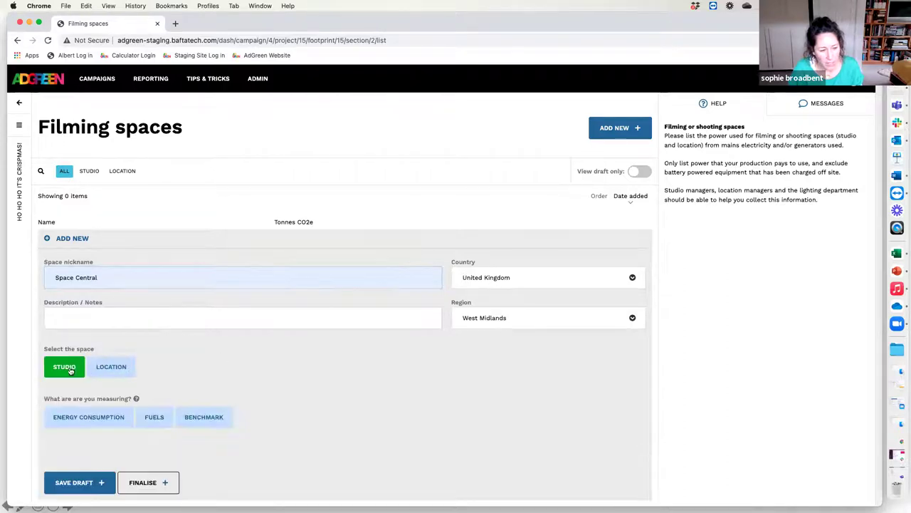
click(112, 419)
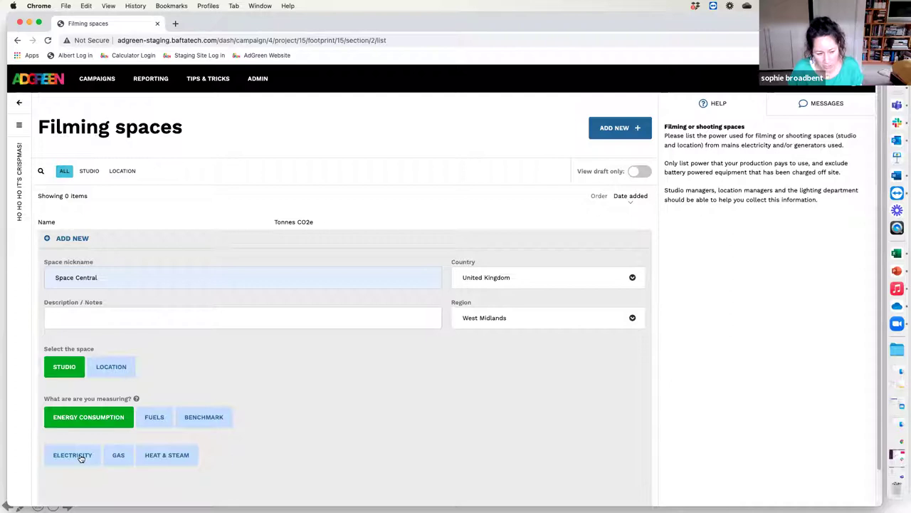
click(208, 420)
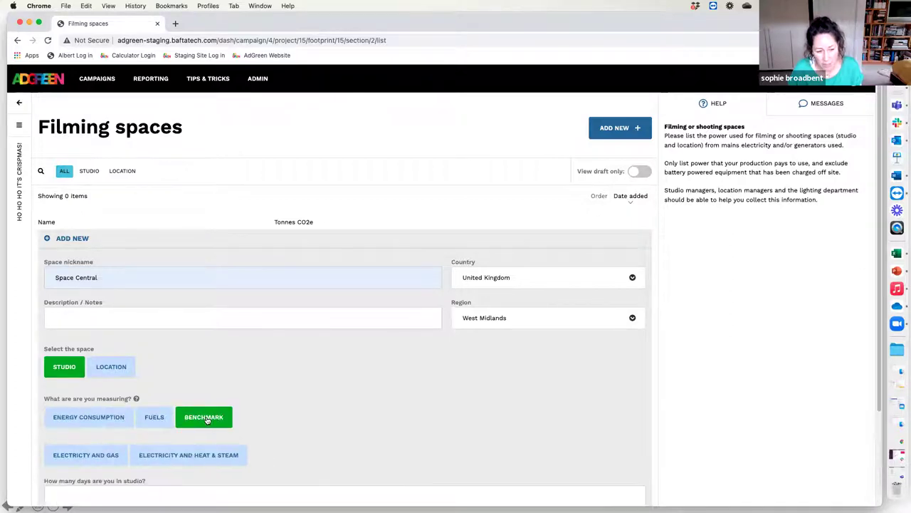
click(94, 424)
Step: Choose electricity as the energy used, leaving consumption and area empty
scroll(283, 463, down, 1)
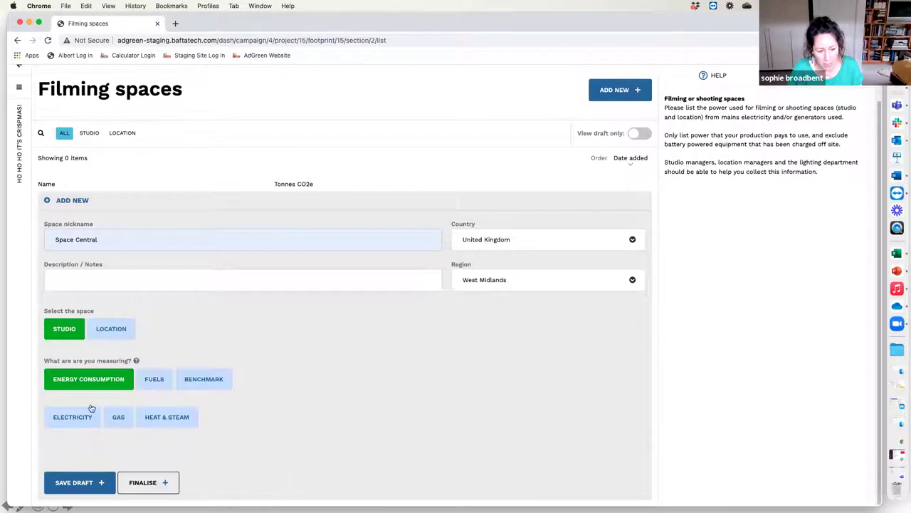
click(84, 413)
scroll(105, 456, down, 3)
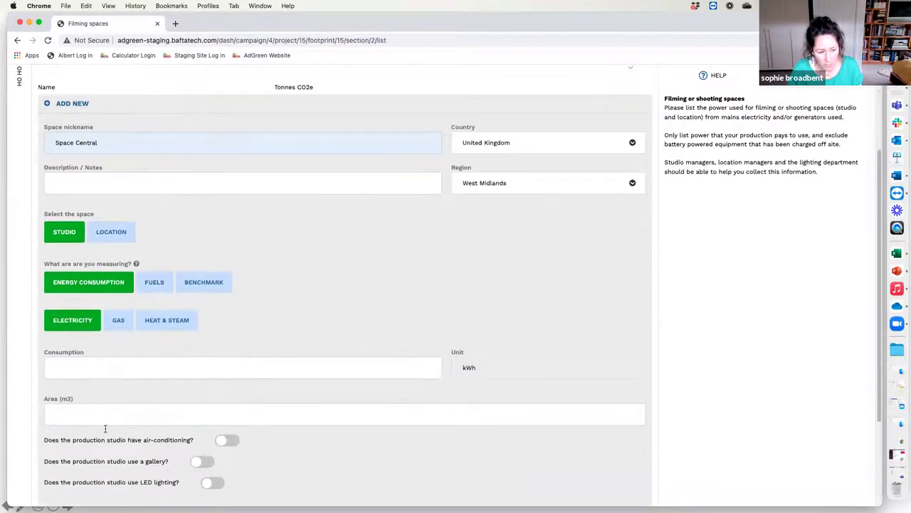
click(115, 366)
click(149, 419)
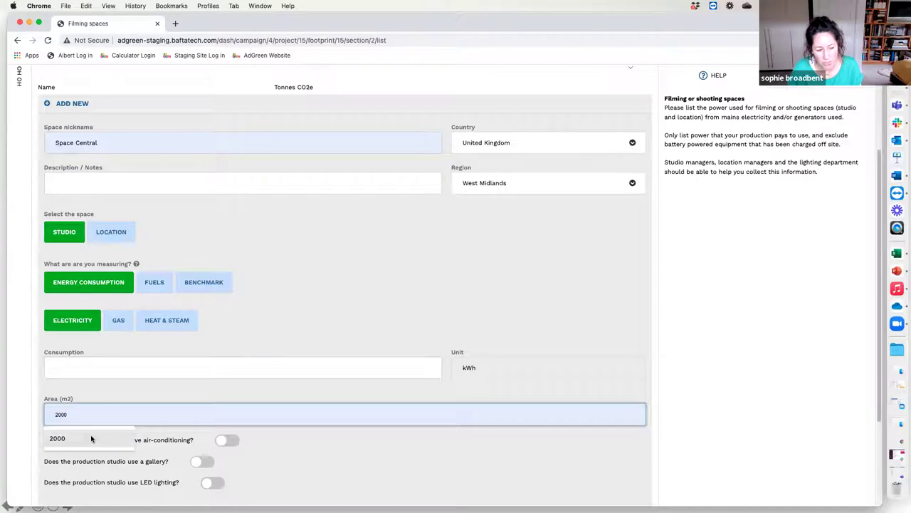
click(292, 464)
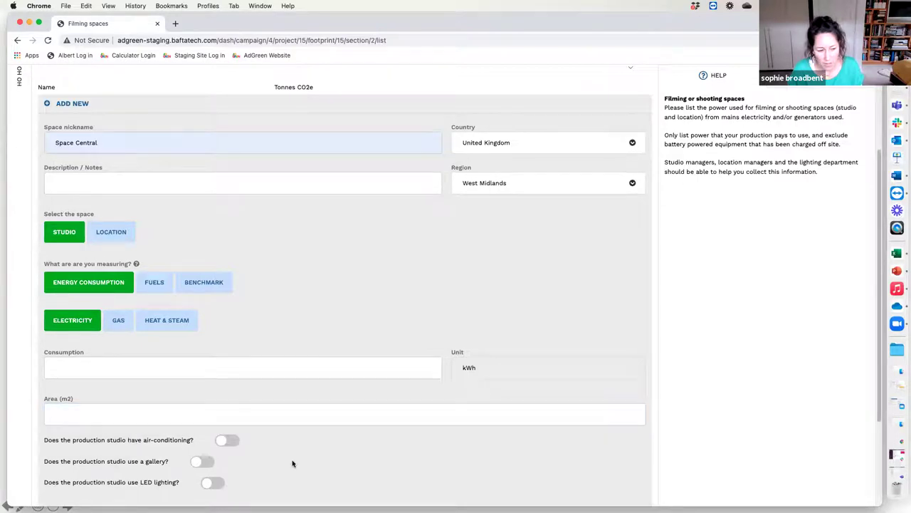
scroll(252, 464, down, 3)
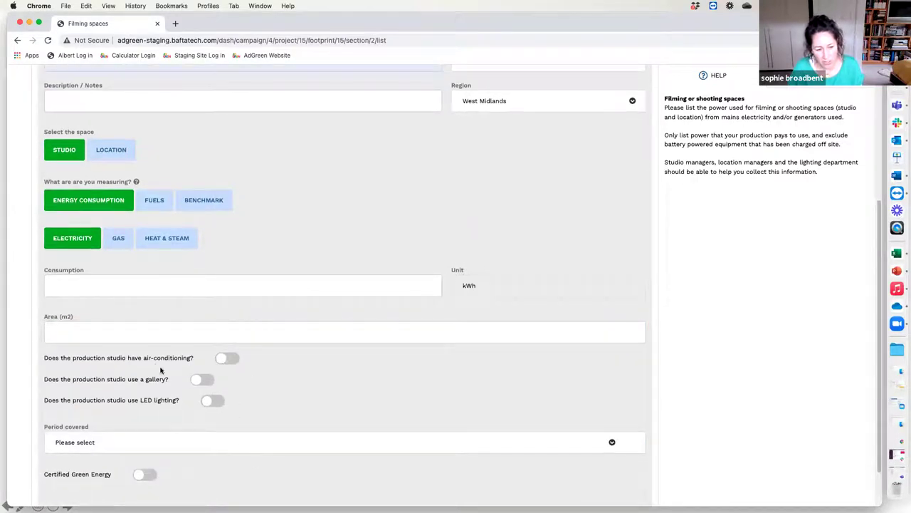
Step: Switch on air-conditioning, gallery and LED lighting, then change the space type to Location
click(223, 360)
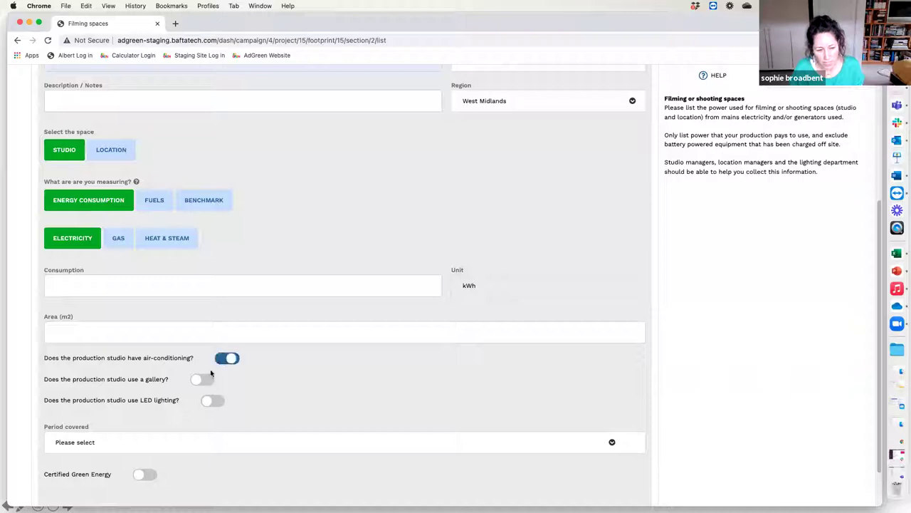
click(202, 380)
click(208, 402)
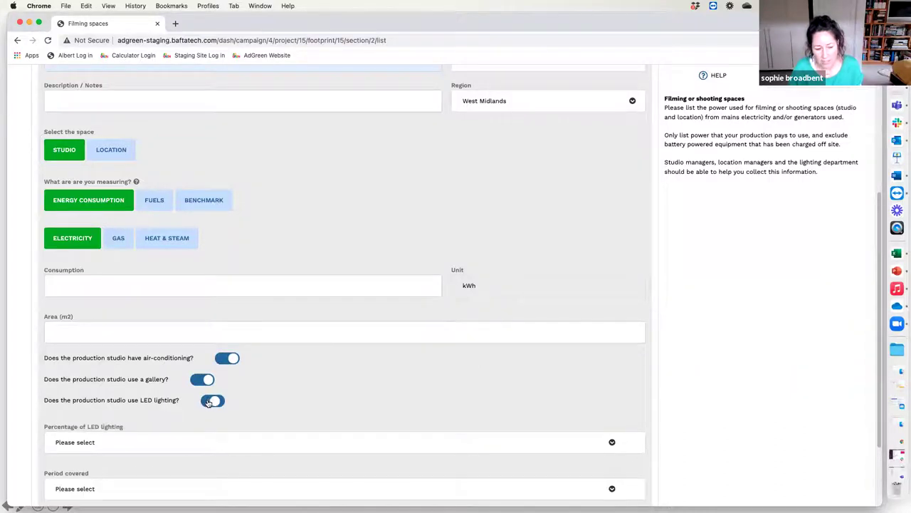
scroll(242, 403, down, 2)
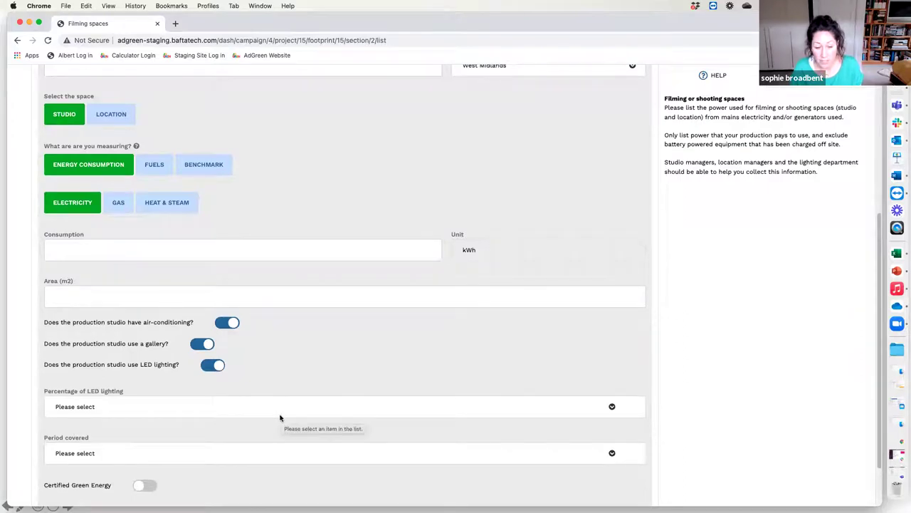
scroll(280, 417, up, 1)
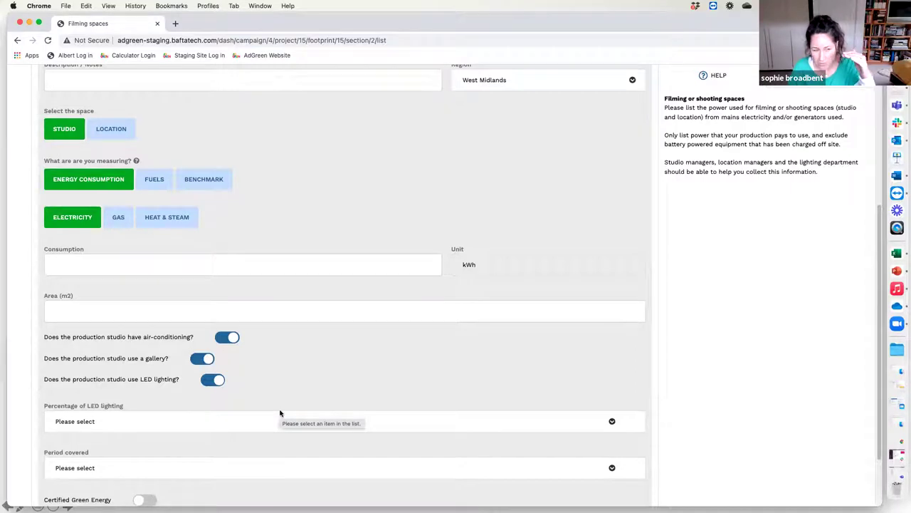
scroll(280, 413, up, 5)
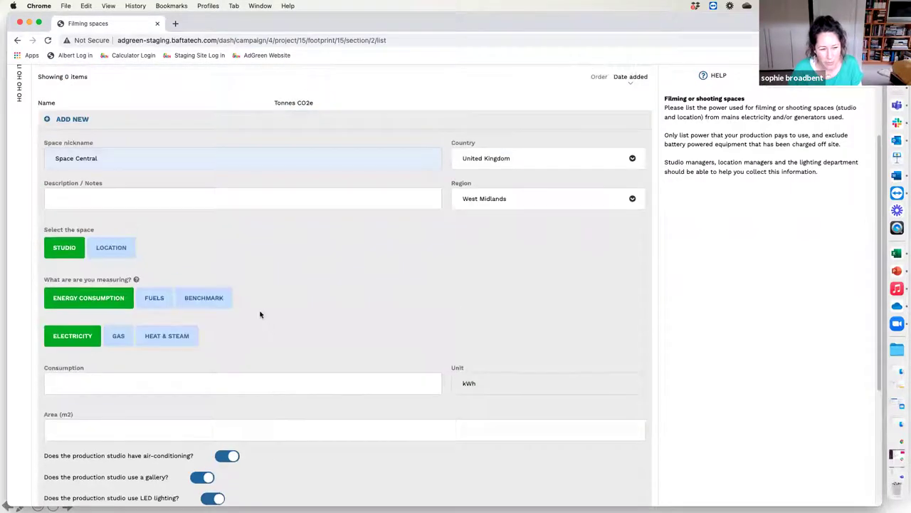
click(119, 249)
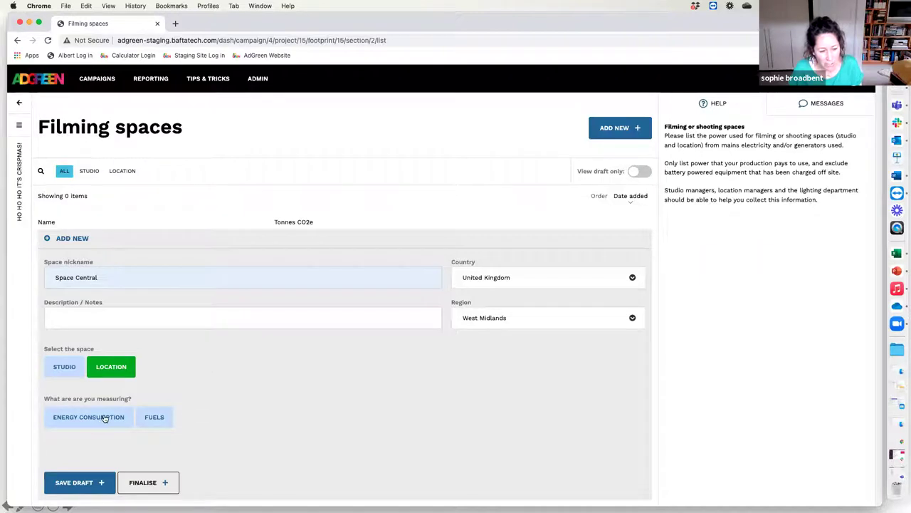
Step: Measure the location by fuels used with Generator as the fuel use, then return to the overview
click(154, 418)
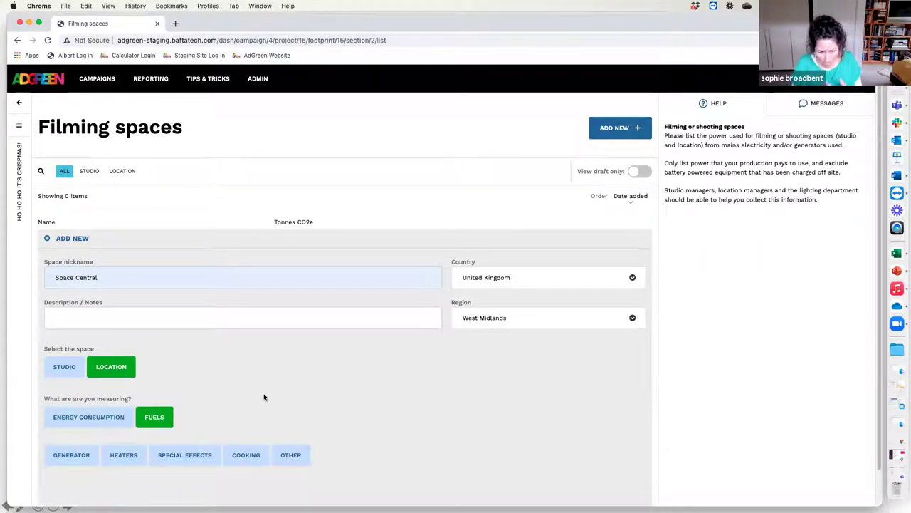
click(246, 457)
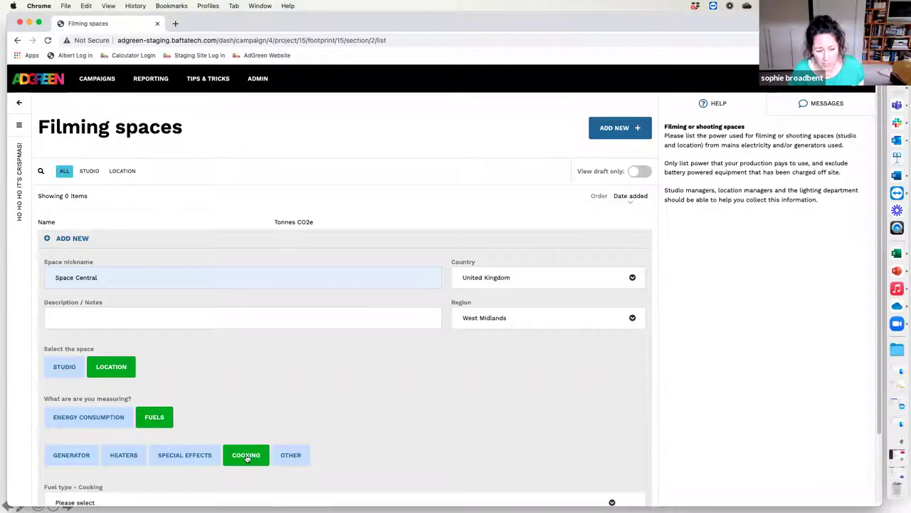
scroll(393, 440, down, 3)
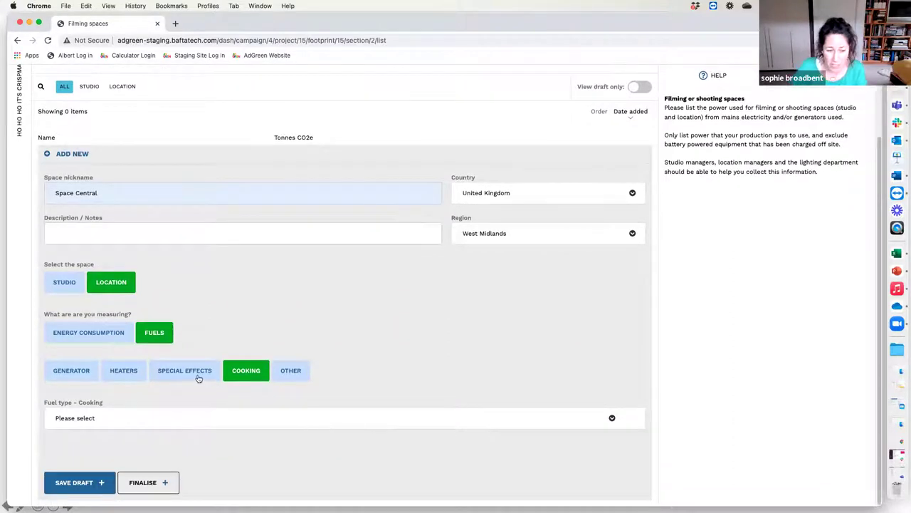
click(182, 372)
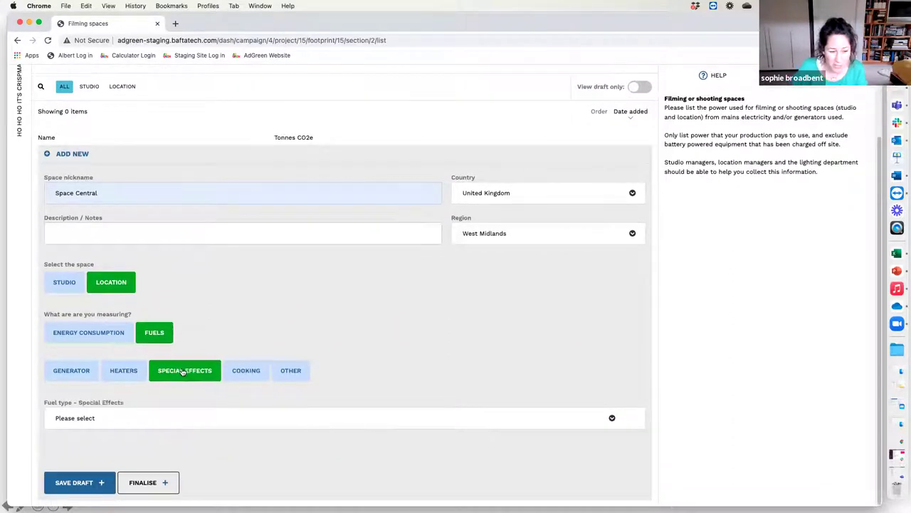
click(115, 373)
click(71, 377)
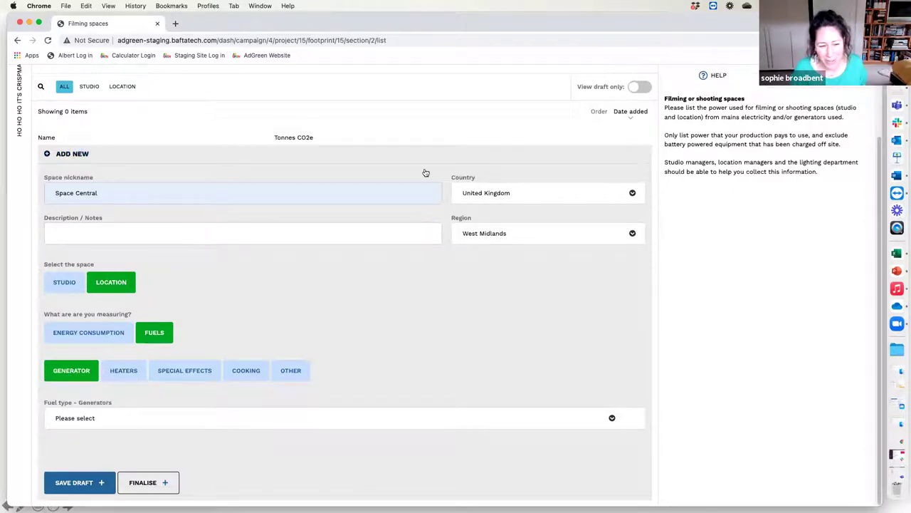
scroll(419, 291, up, 3)
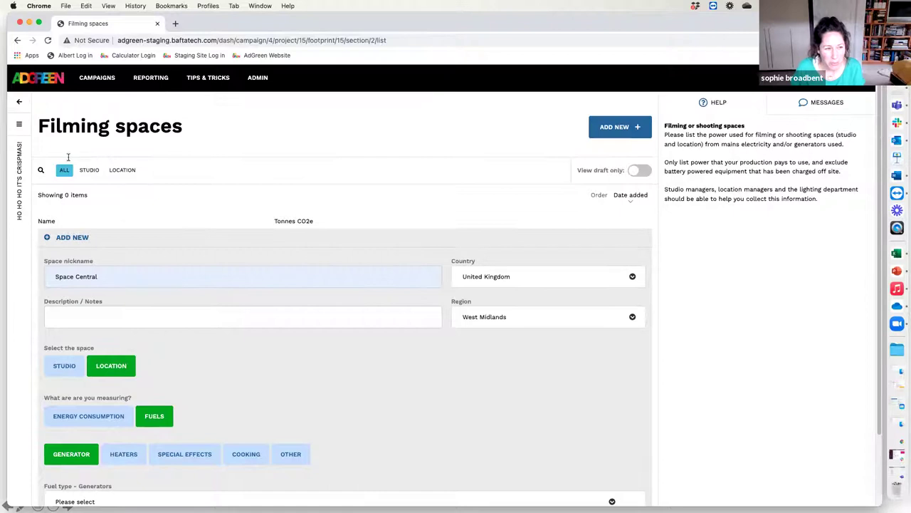
click(19, 101)
Step: Open the project's Travel and Transport list showing Flights and Train
scroll(329, 373, down, 5)
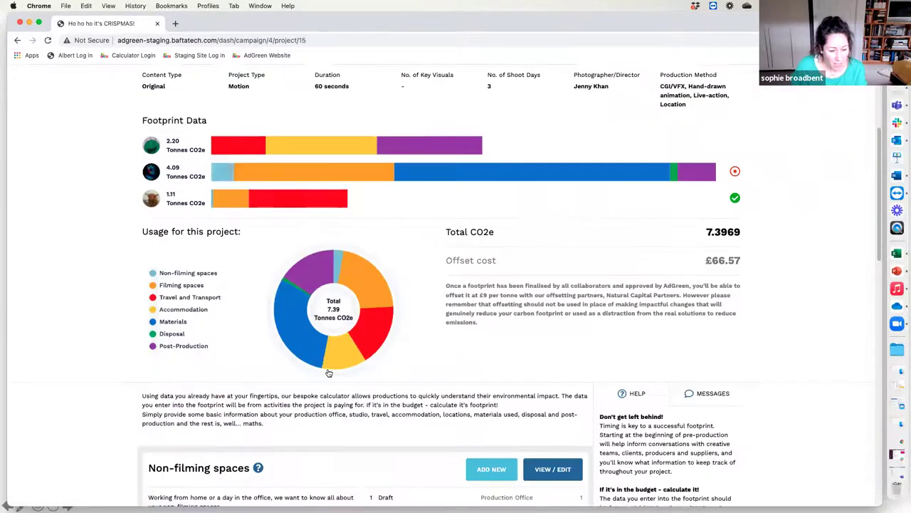
scroll(328, 373, down, 10)
click(553, 382)
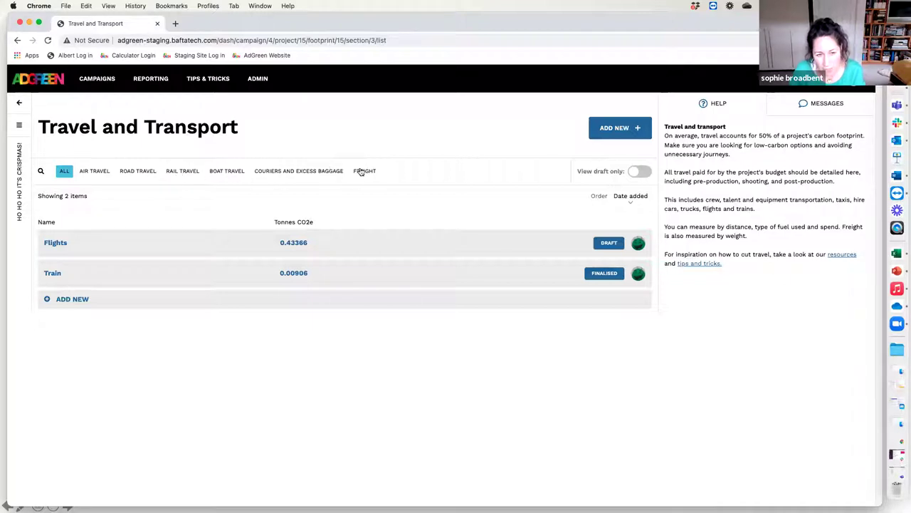
Step: Start a new travel entry, trying commercial flight by distance and spend, then choose Road Travel
click(72, 298)
scroll(285, 335, down, 1)
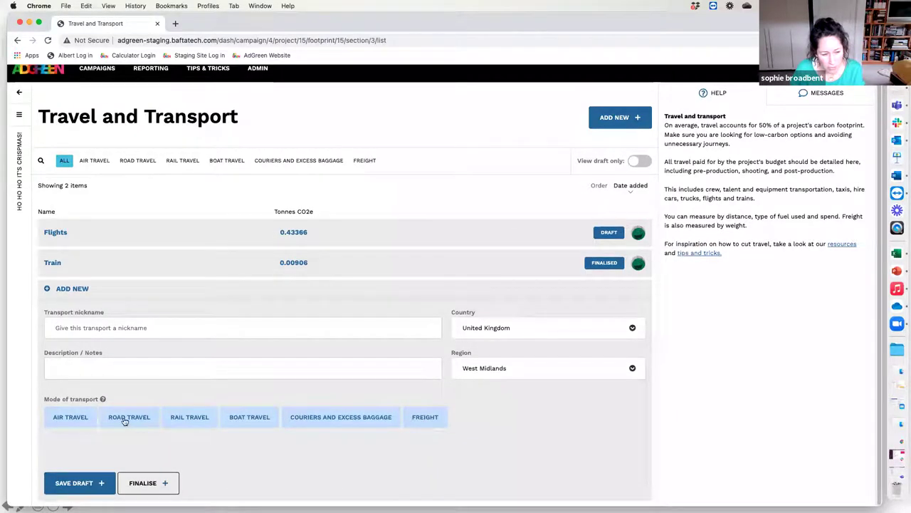
click(69, 417)
scroll(368, 453, down, 2)
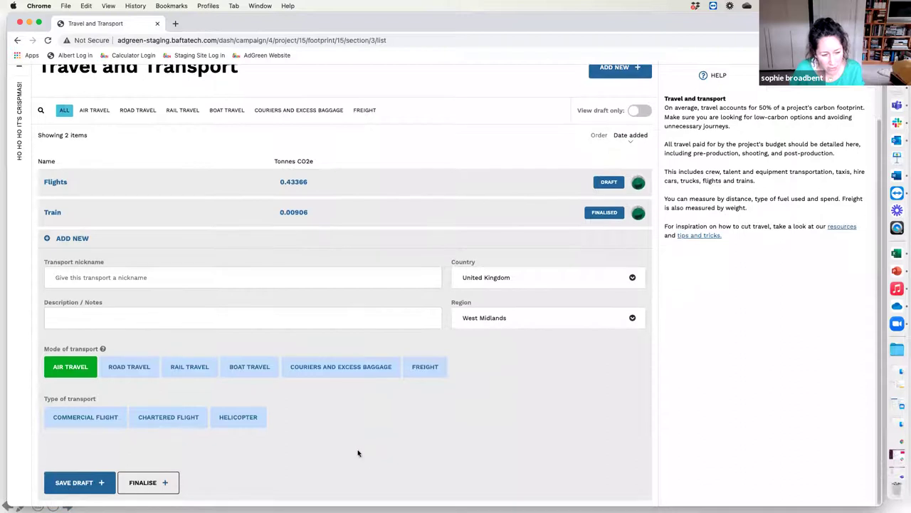
click(84, 420)
scroll(329, 420, down, 3)
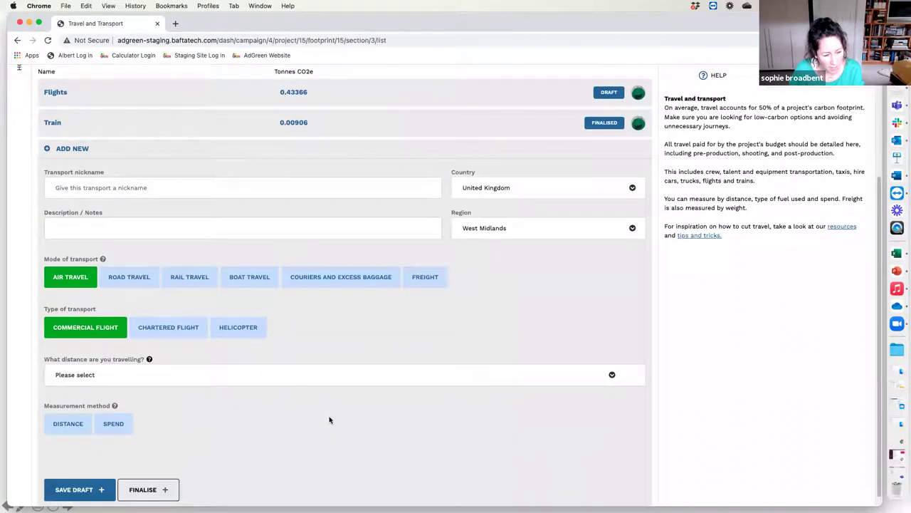
click(76, 418)
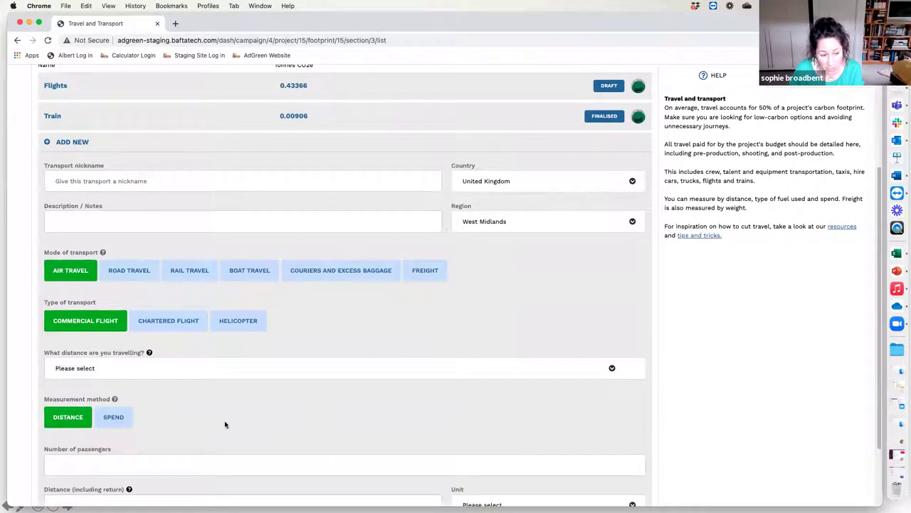
click(116, 418)
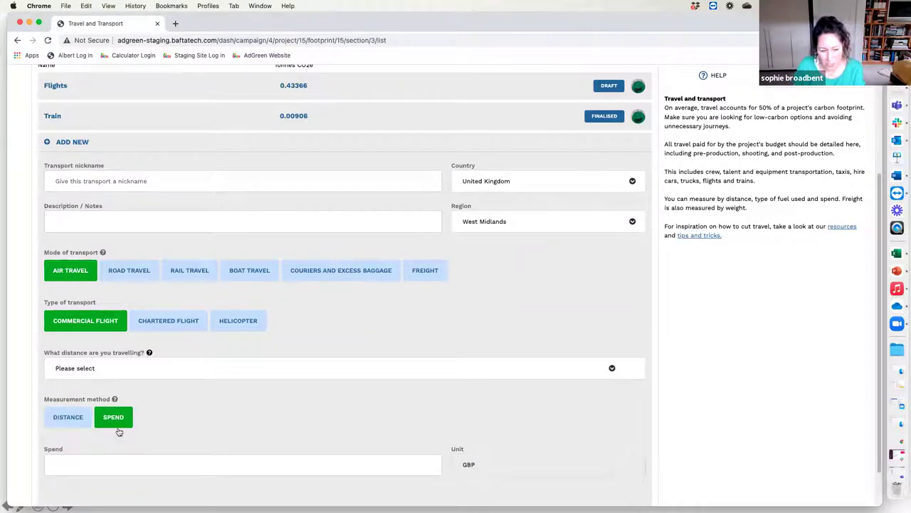
click(129, 271)
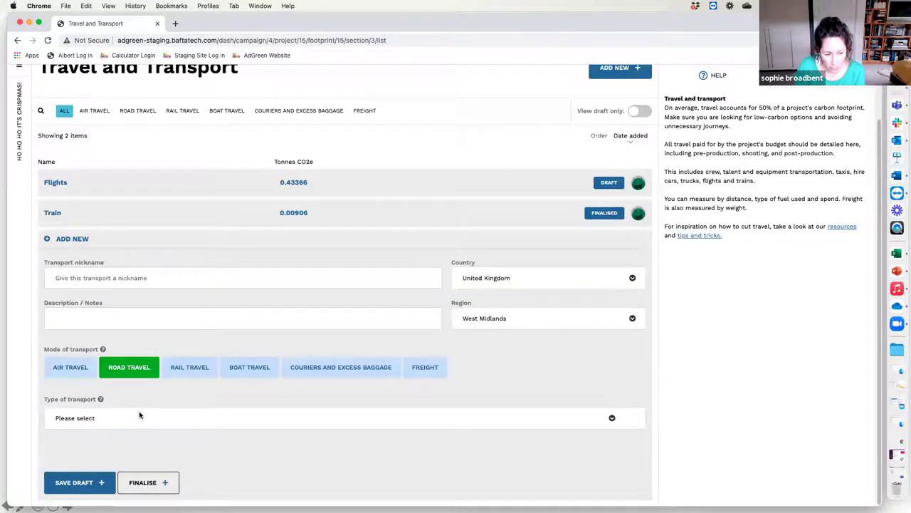
Step: Set the vehicle type to Car (large), measured by distance
click(139, 417)
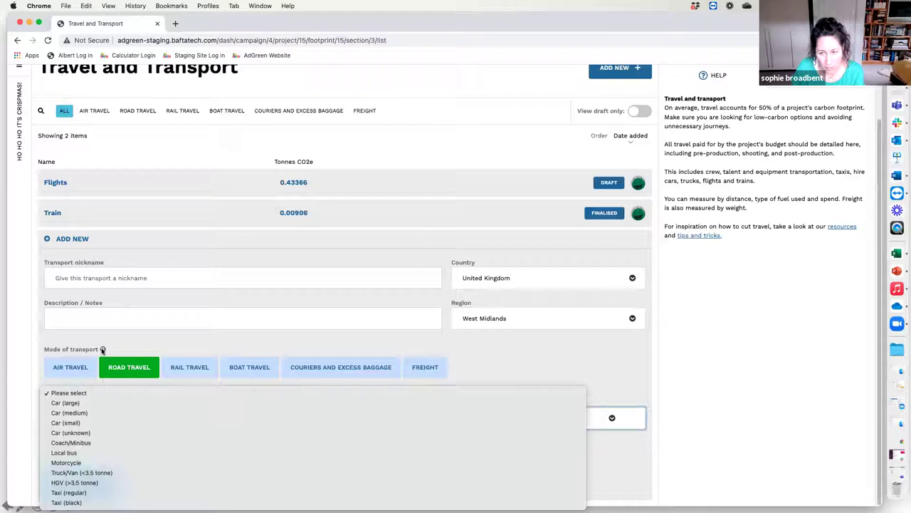
click(83, 403)
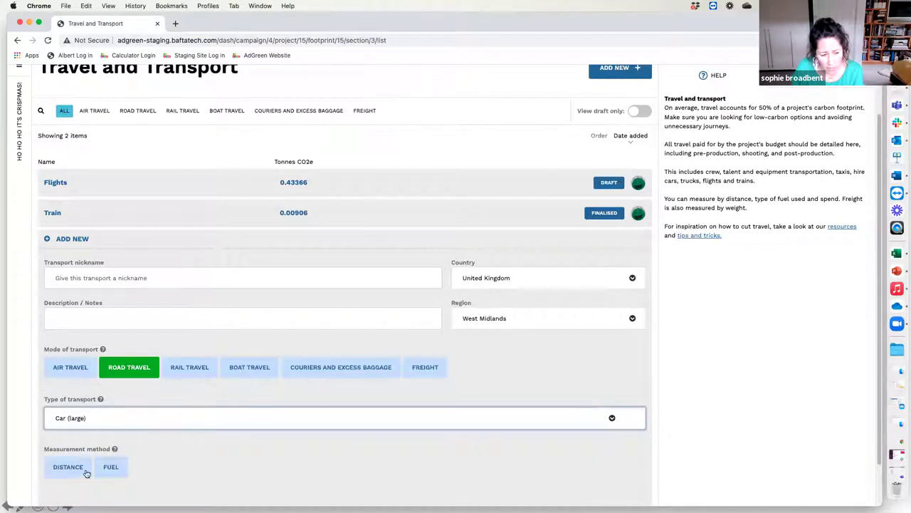
scroll(187, 474, down, 2)
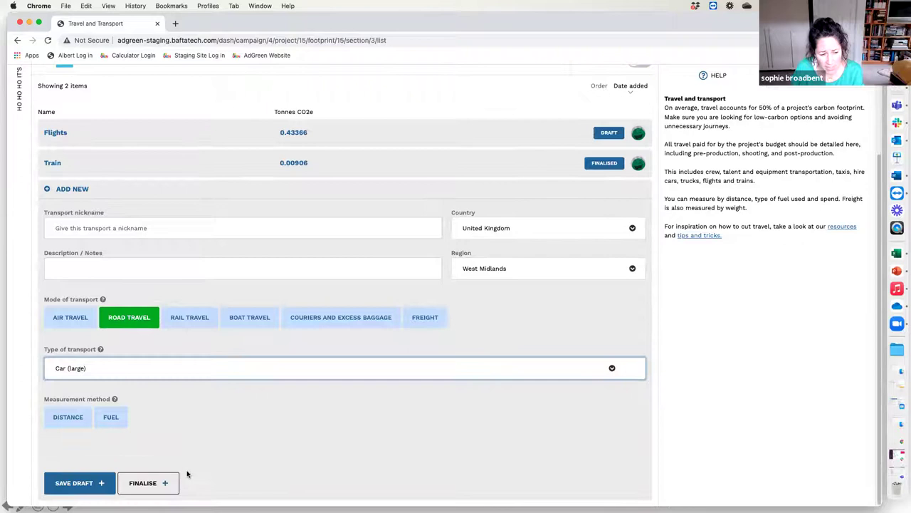
click(73, 419)
scroll(167, 425, down, 1)
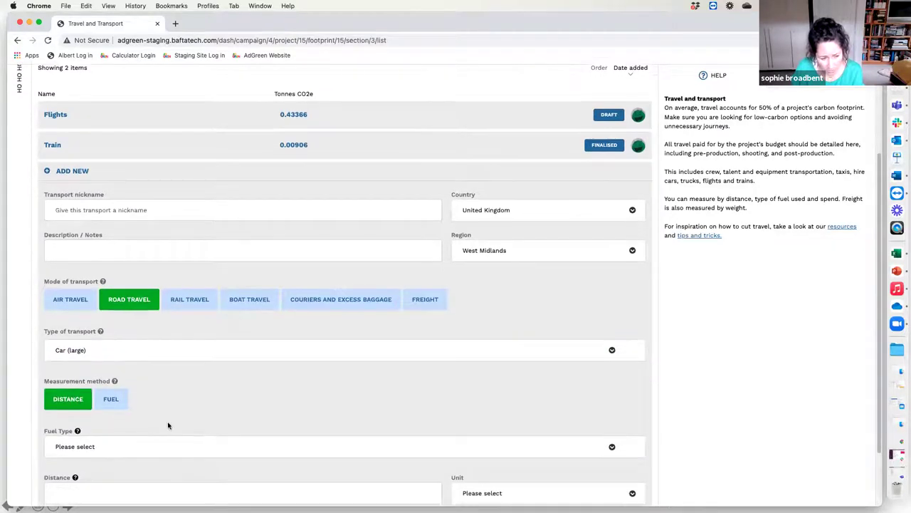
click(112, 397)
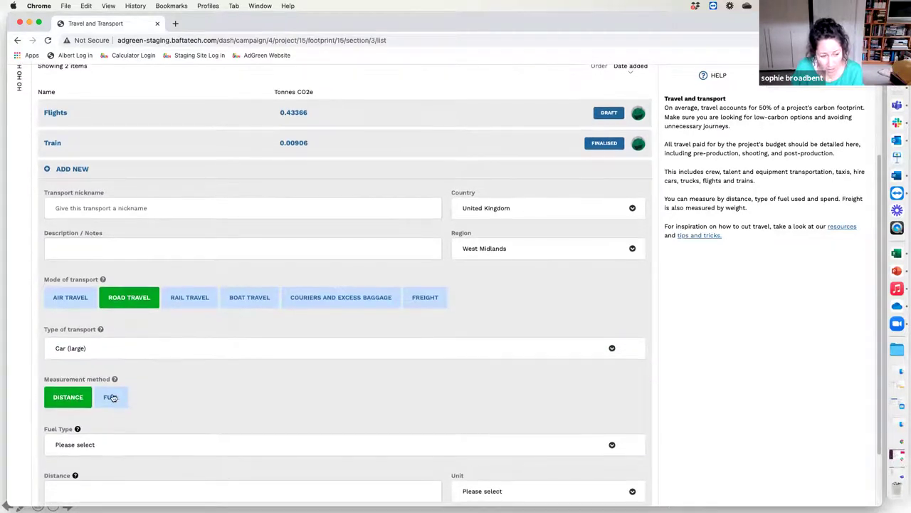
click(75, 402)
scroll(239, 403, down, 1)
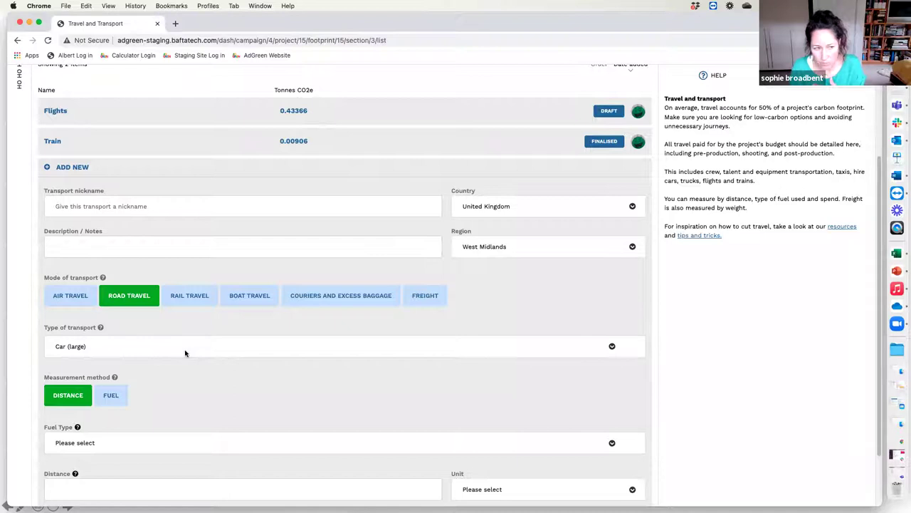
Step: Nickname the transport 'taxis' and set its vehicle type to Taxi (regular)
click(169, 206)
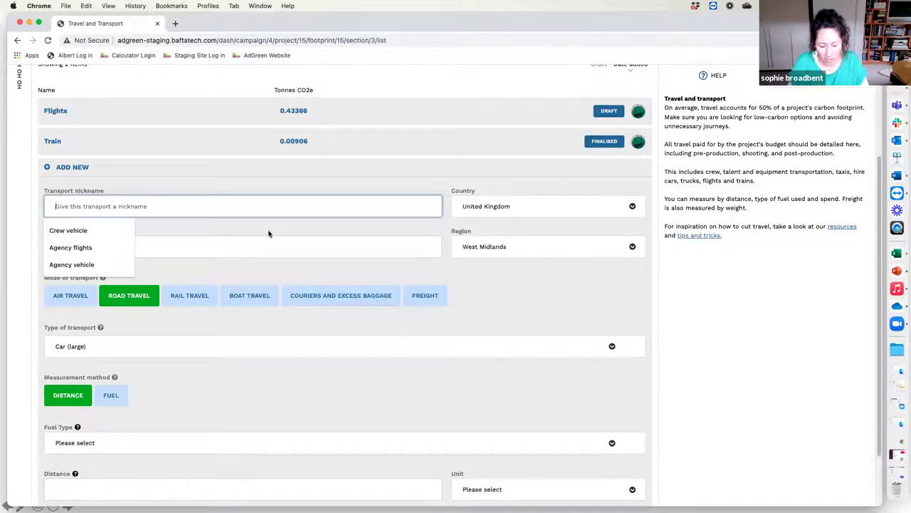
text(taxis)
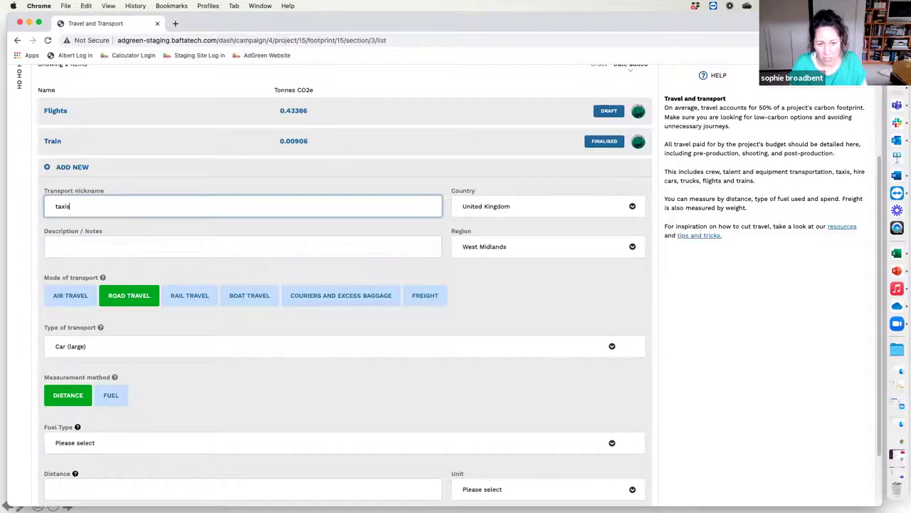
click(500, 287)
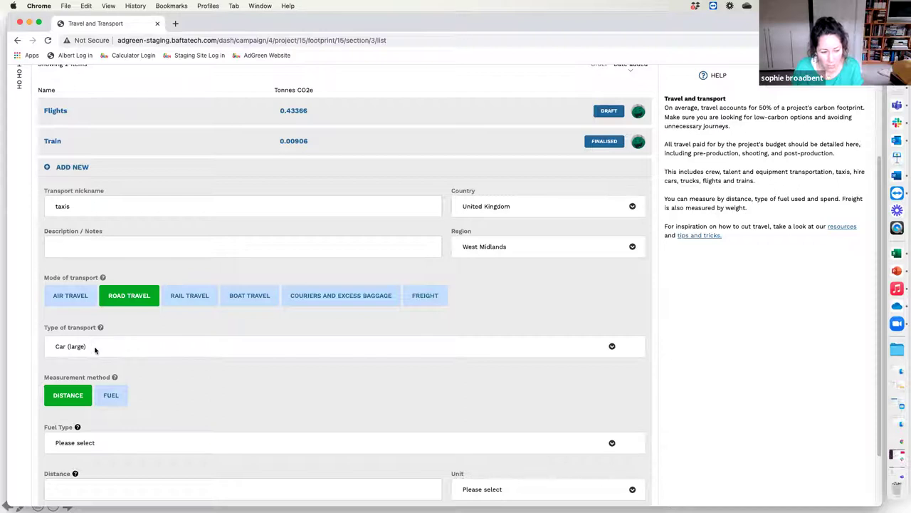
click(138, 350)
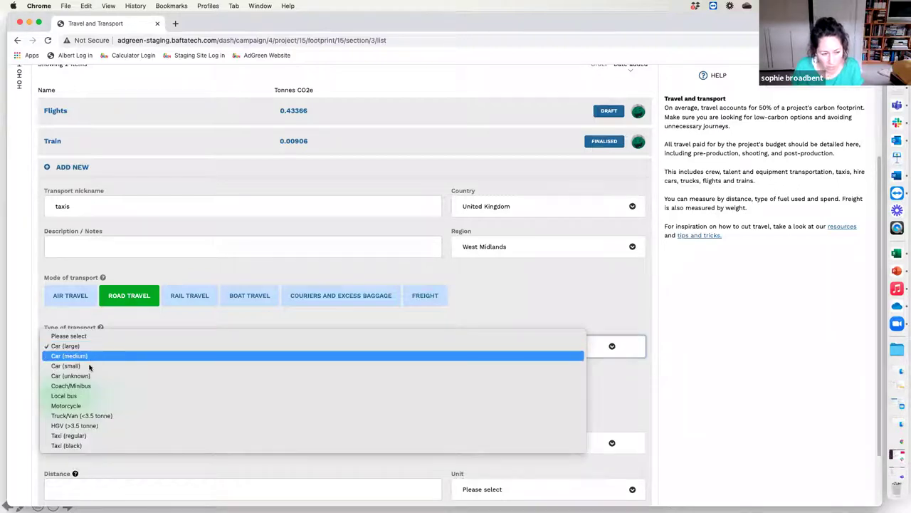
click(84, 386)
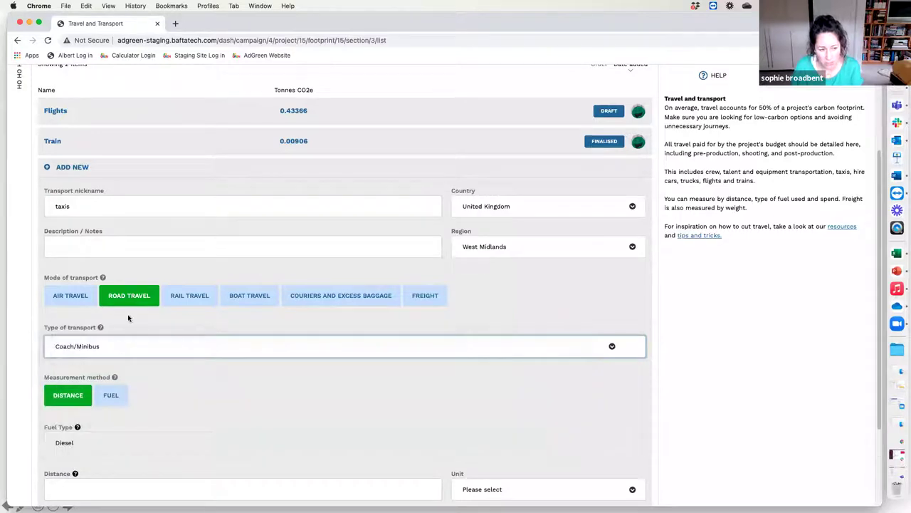
click(150, 351)
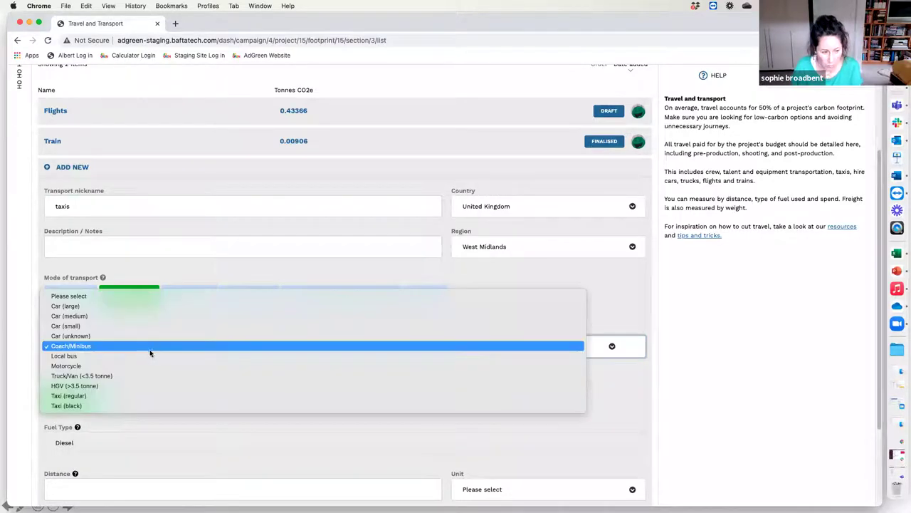
click(92, 395)
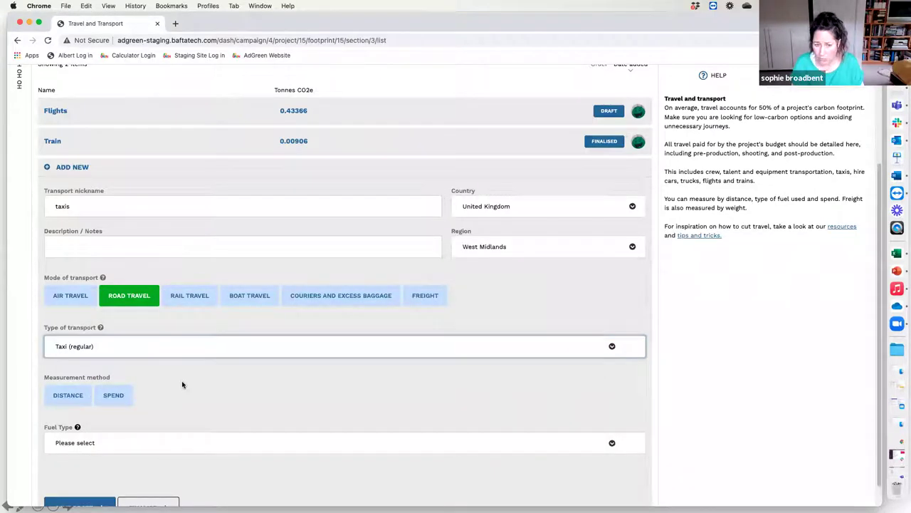
Step: Go back to the CRISPMAS project overview
scroll(214, 264, up, 5)
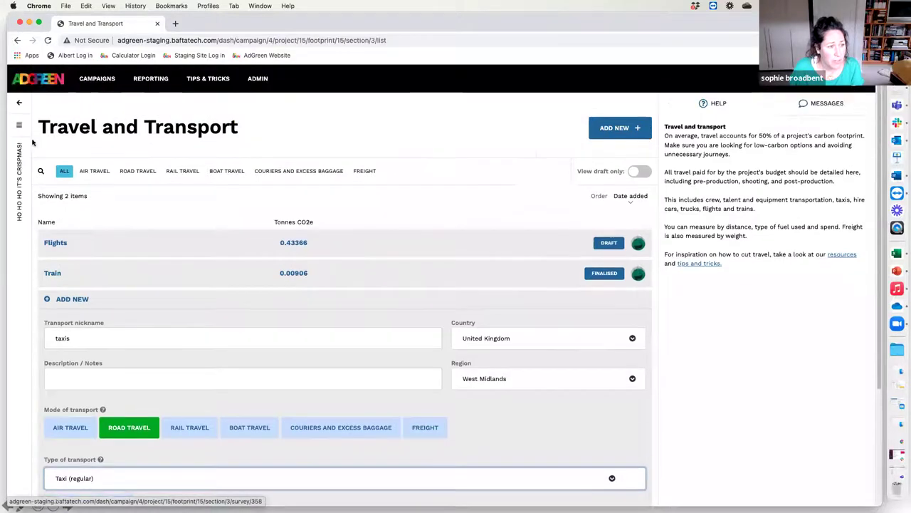
click(19, 102)
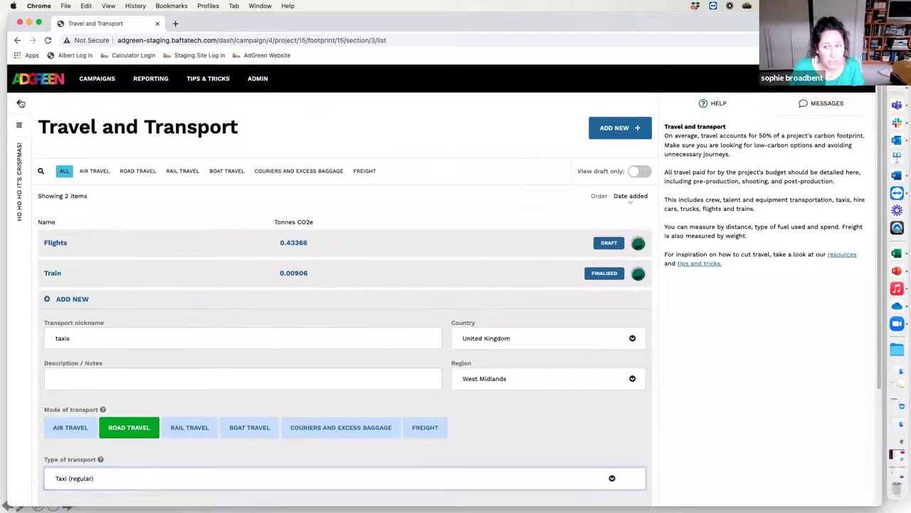
scroll(336, 406, down, 15)
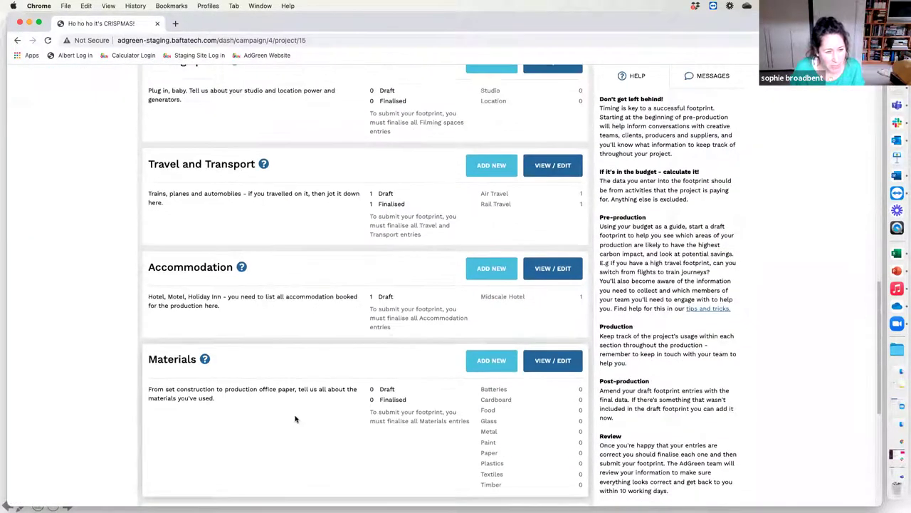
Step: Open the Accommodation list and start a blank new entry at the bedrooms and nights fields
click(555, 269)
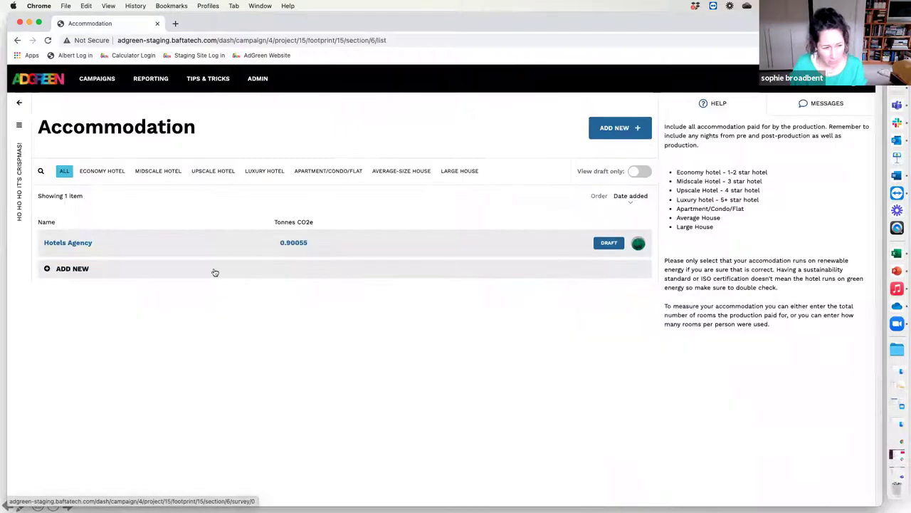
click(79, 270)
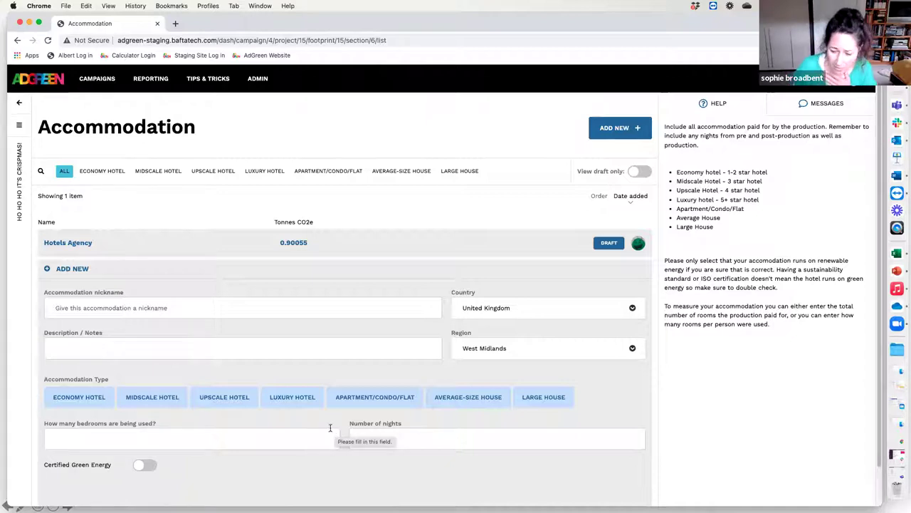
click(216, 442)
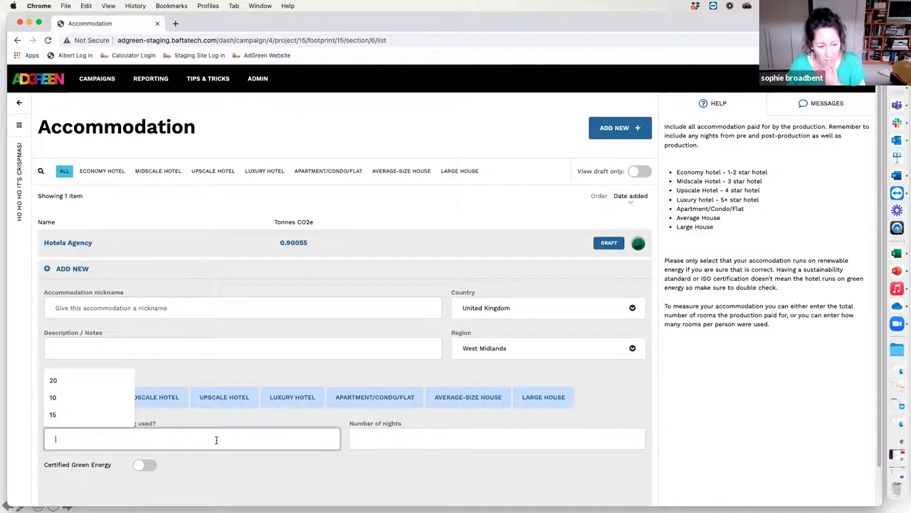
click(403, 438)
scroll(313, 483, down, 1)
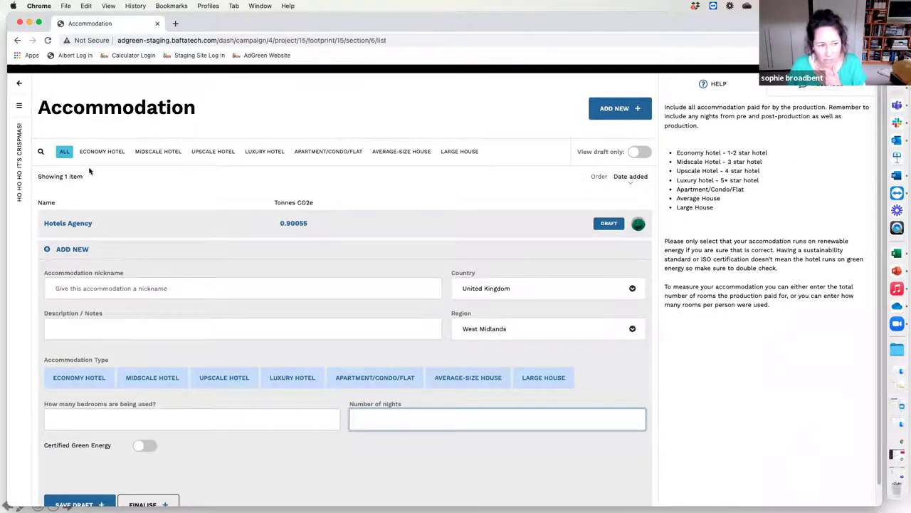
Step: Go back to the Crispmas project overview and open its empty Materials entries list
click(19, 84)
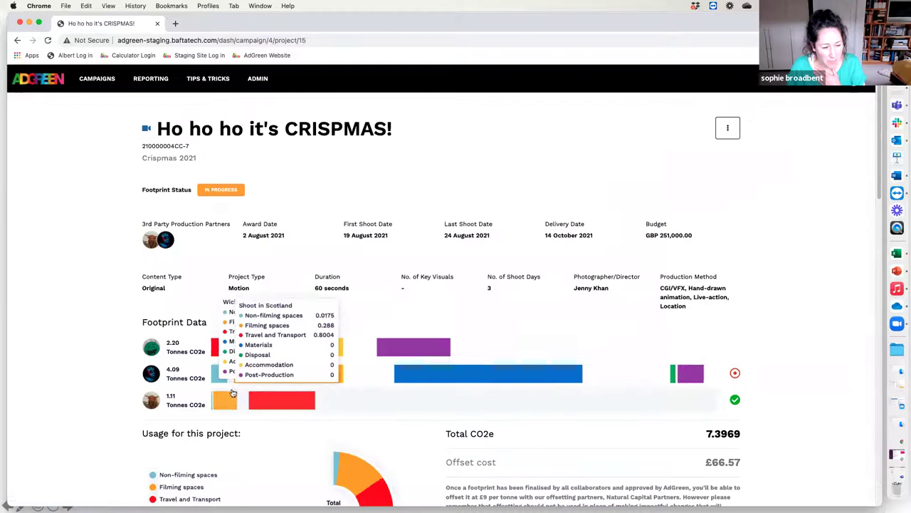
scroll(221, 388, down, 5)
scroll(221, 388, down, 5)
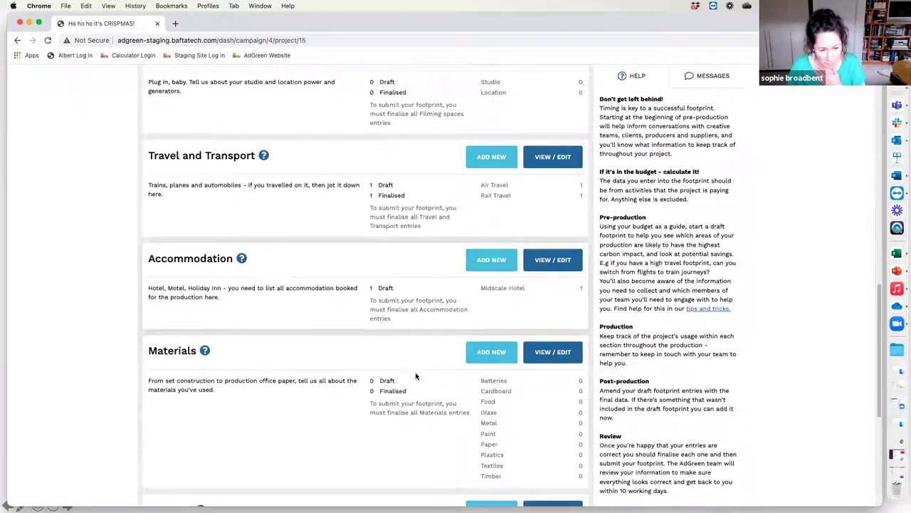
click(553, 353)
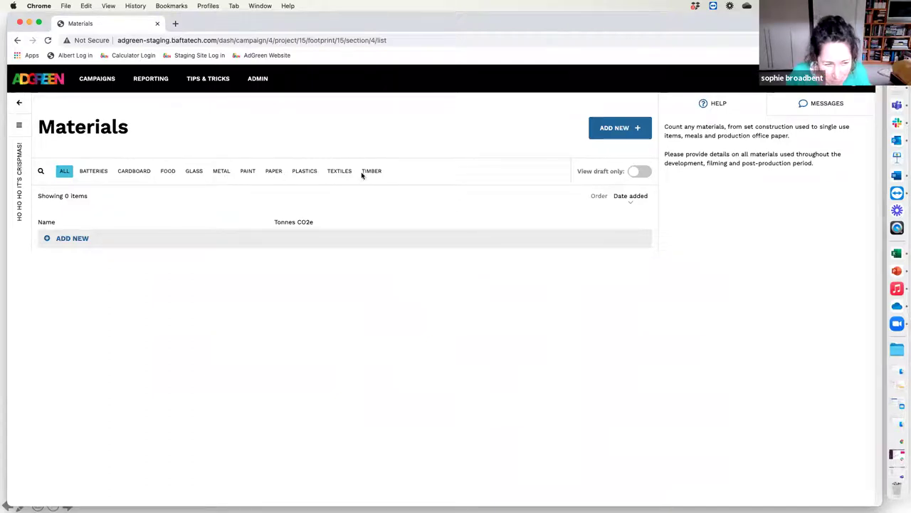
Step: Start a new materials entry and preview the Cardboard and Food types, including the meal-type list
click(77, 239)
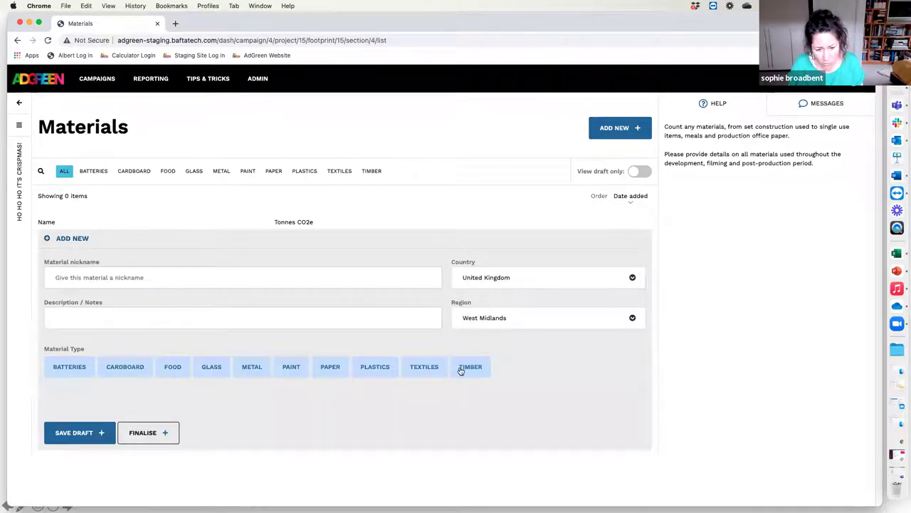
click(128, 368)
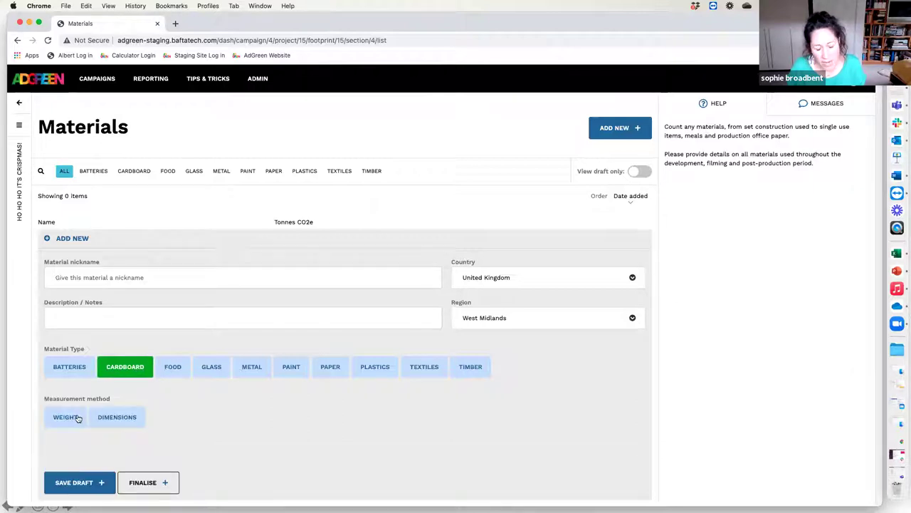
click(169, 368)
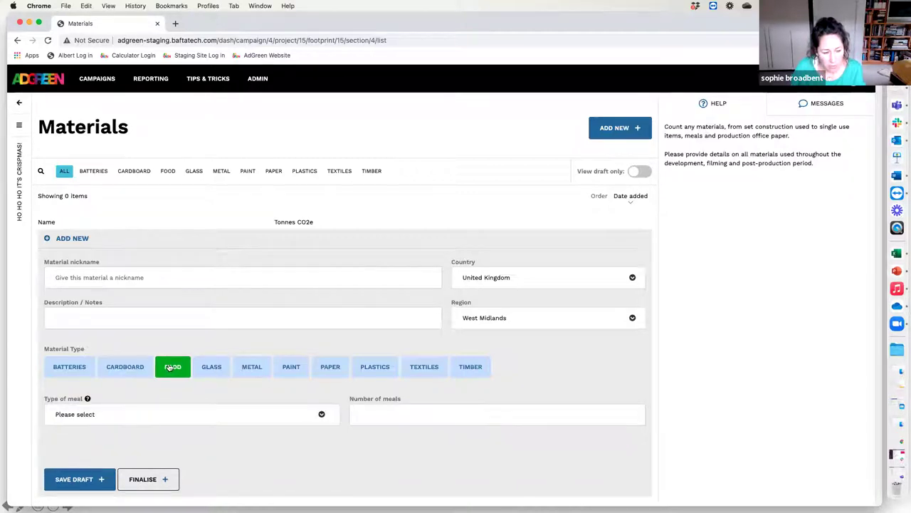
click(132, 415)
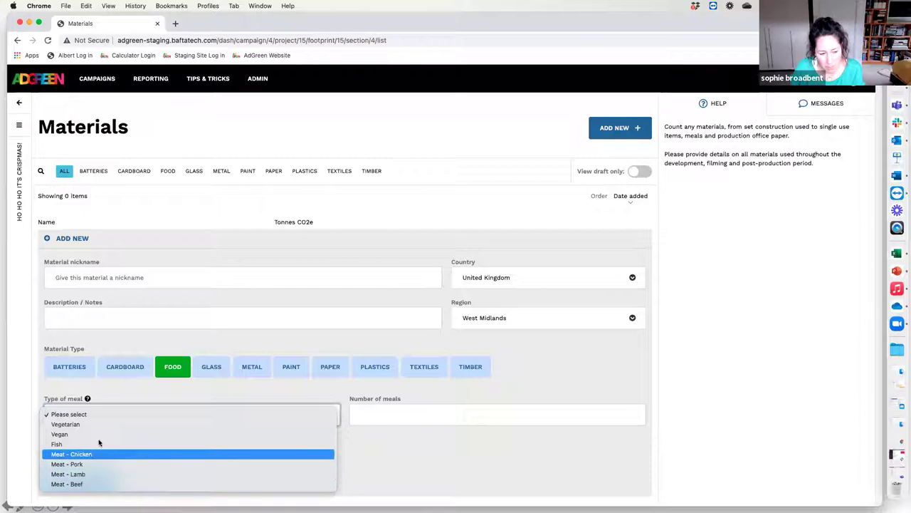
click(381, 450)
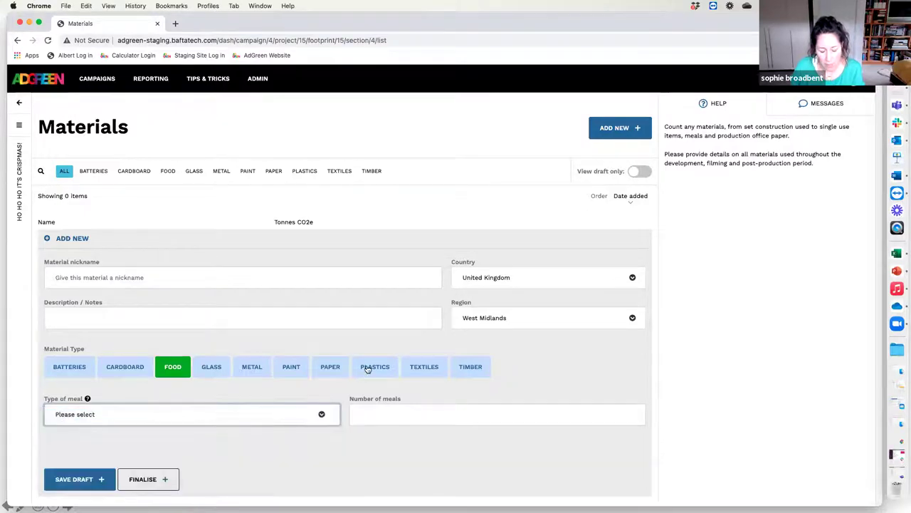
Step: Try Paper with A4 size and reams, then Batteries with AAA size and quantity
click(325, 367)
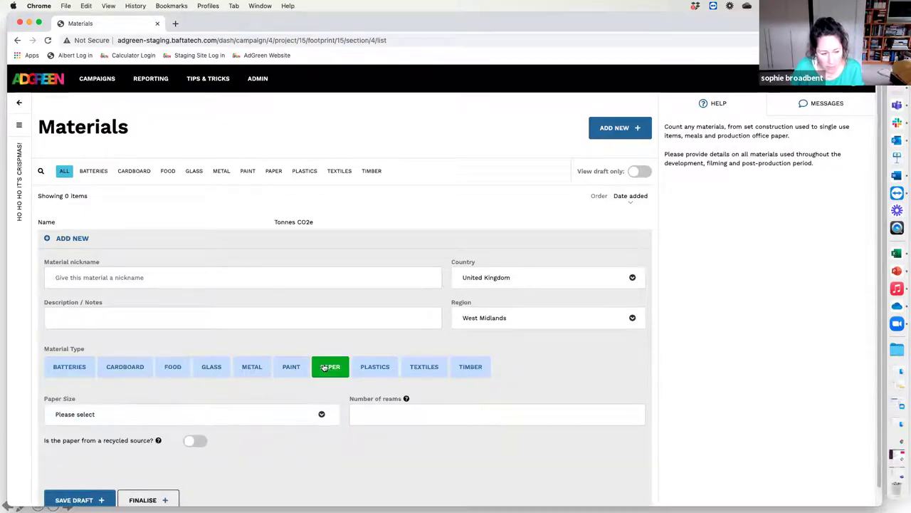
click(151, 414)
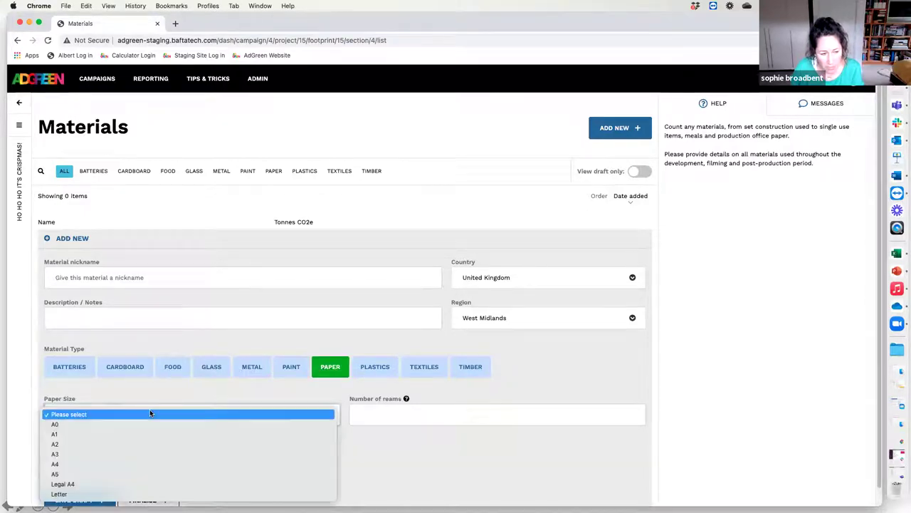
click(124, 466)
click(368, 414)
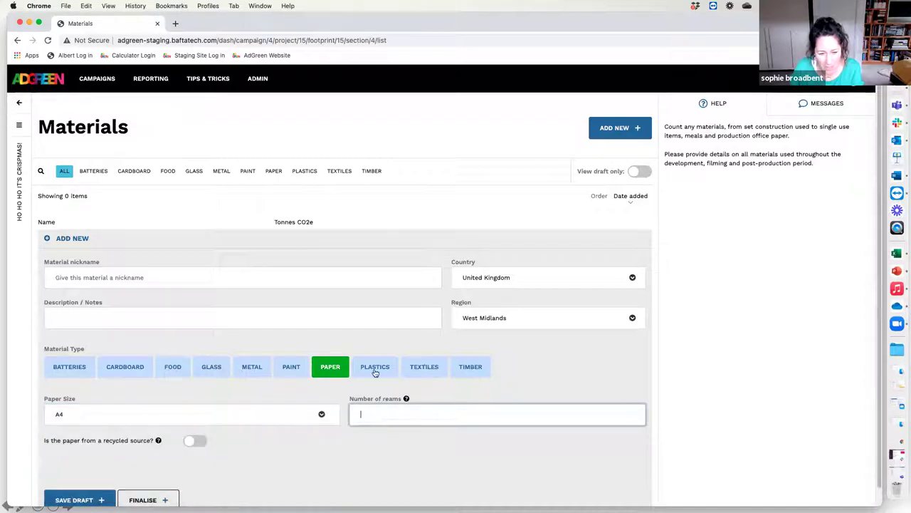
click(71, 369)
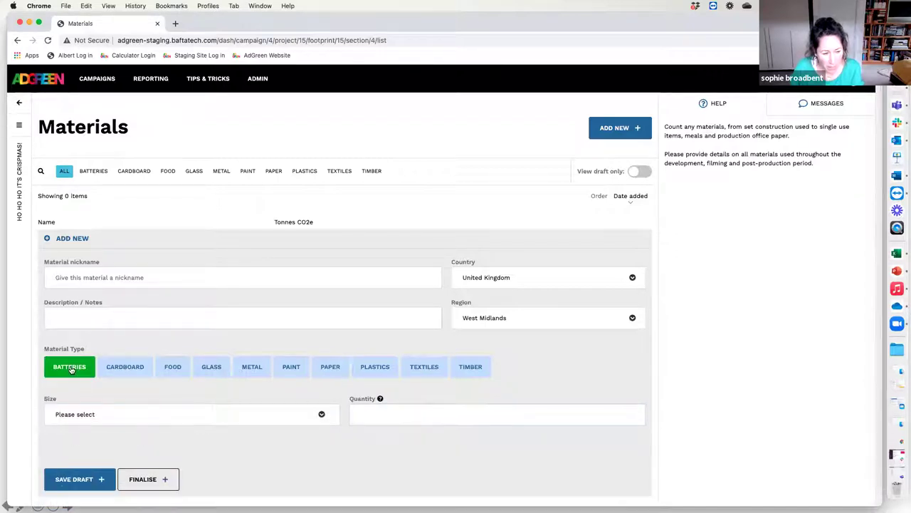
click(110, 416)
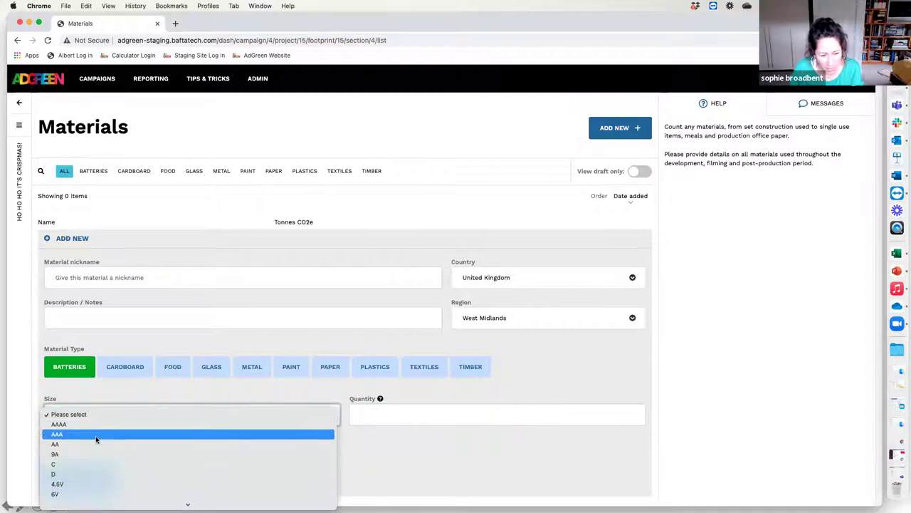
click(96, 436)
click(382, 414)
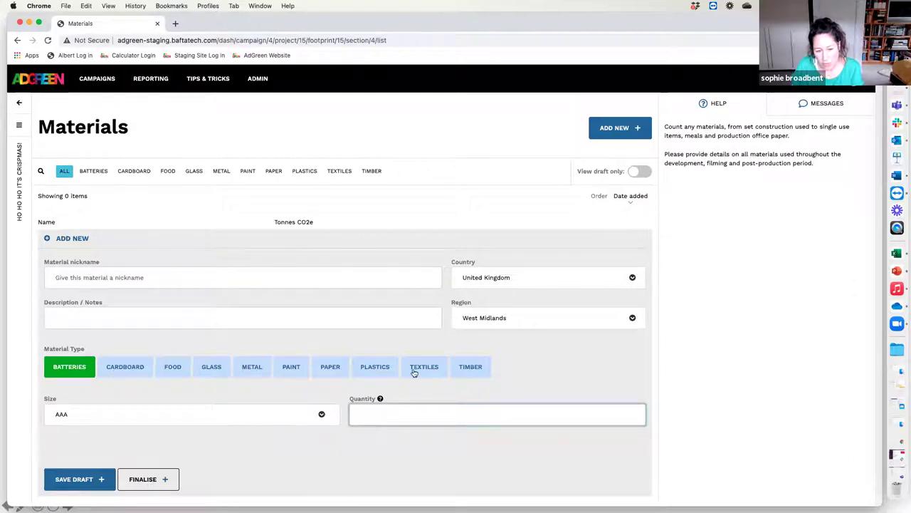
Step: Try Timber measured by spend, then by dimensions, and return to the Crispmas project page
click(470, 368)
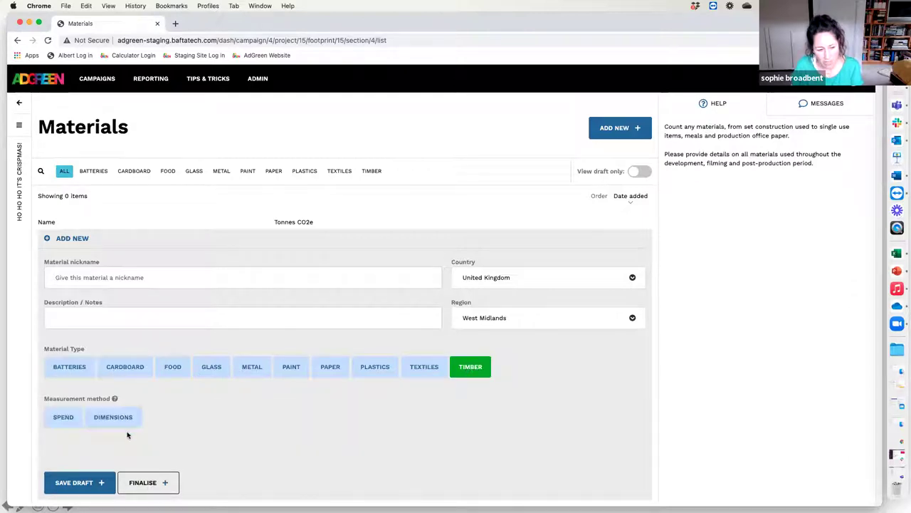
click(64, 418)
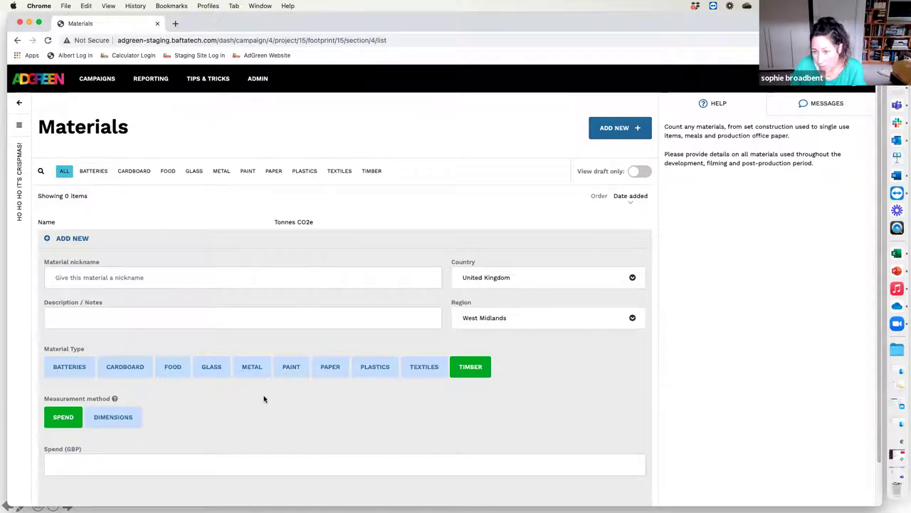
click(117, 420)
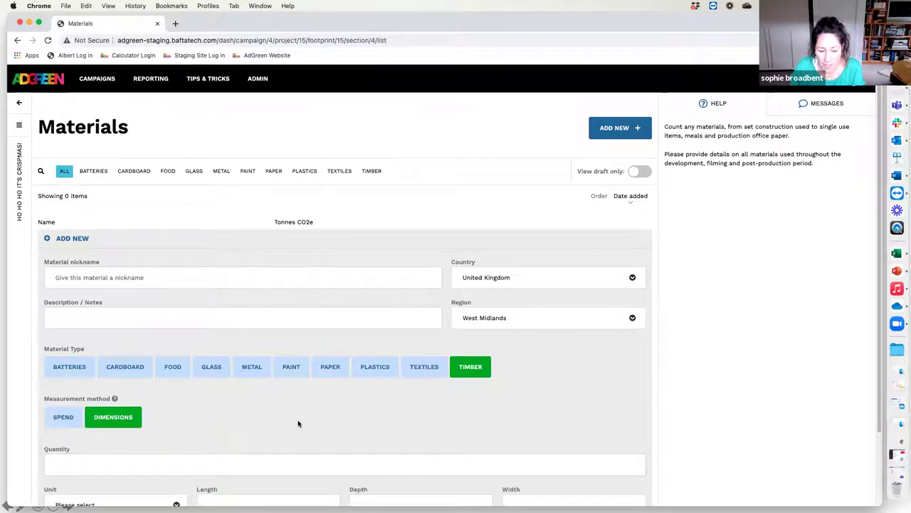
scroll(298, 423, down, 2)
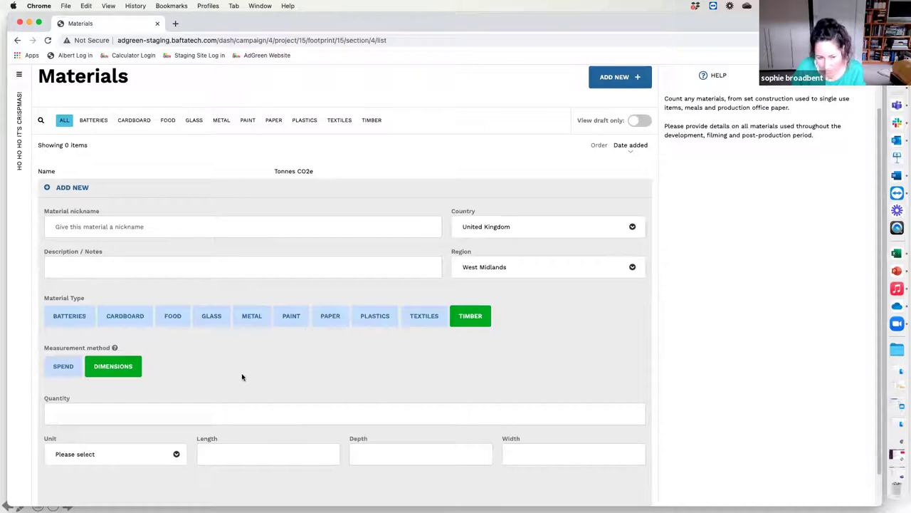
click(89, 415)
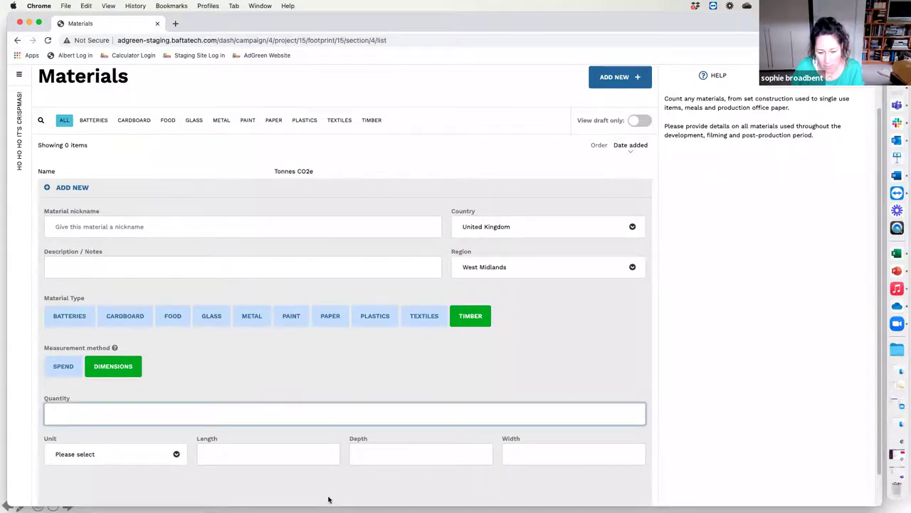
scroll(325, 496, down, 2)
scroll(284, 455, up, 3)
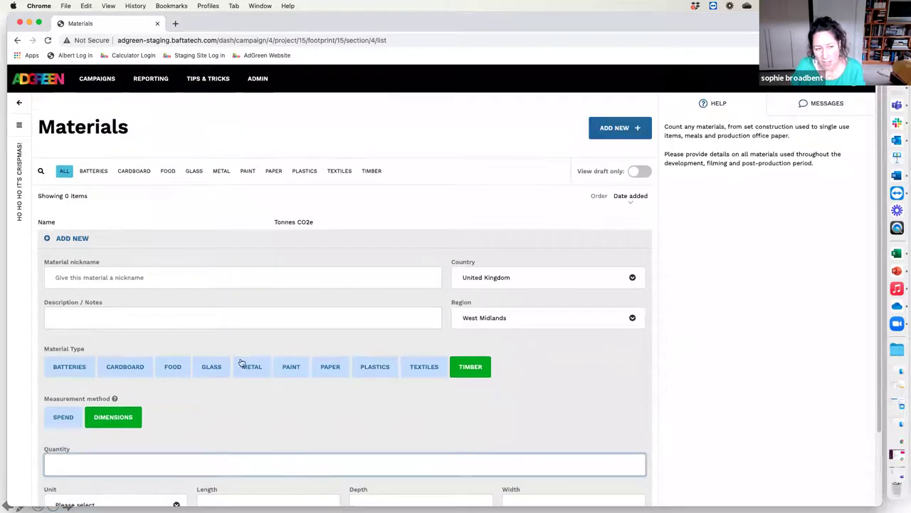
click(19, 104)
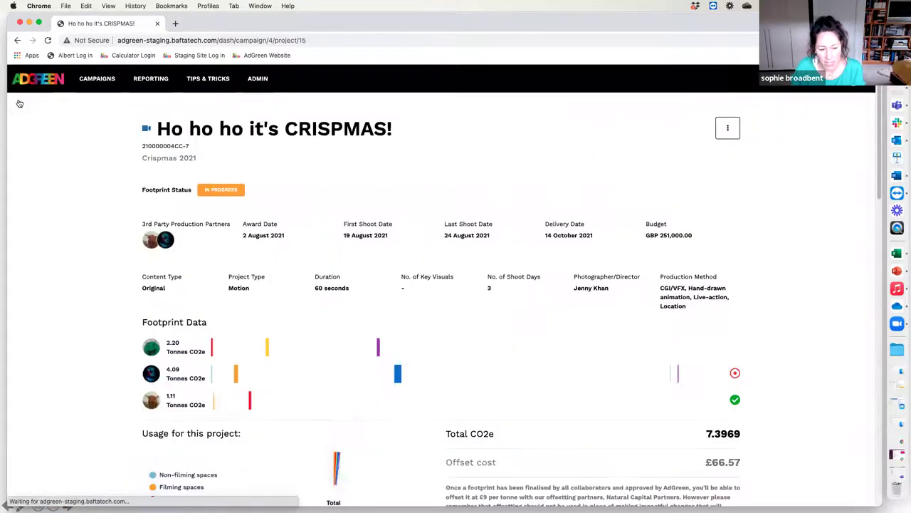
Step: Open the project's Disposal entries list and start a new disposal entry
scroll(330, 422, down, 8)
scroll(325, 423, down, 7)
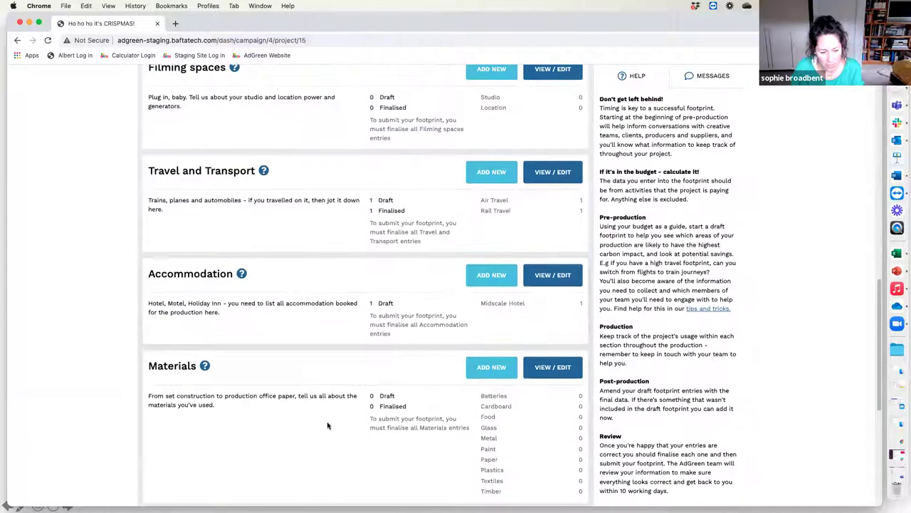
click(553, 325)
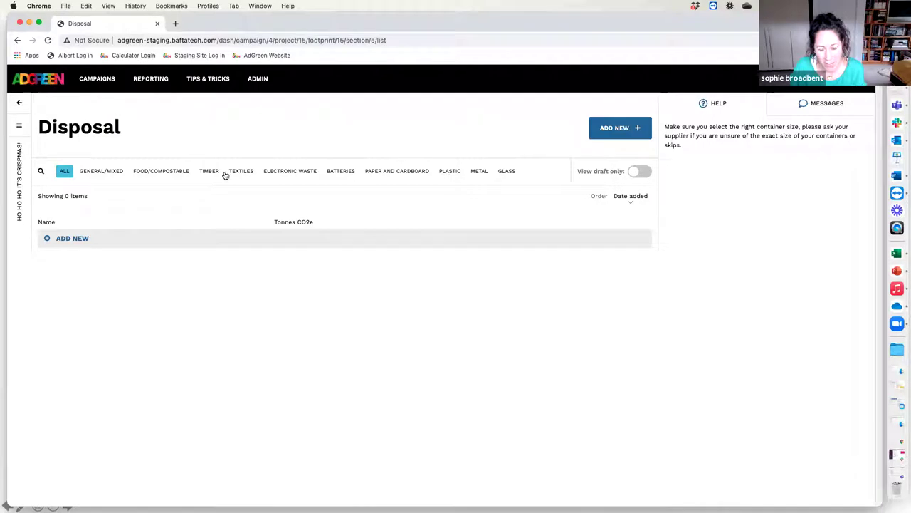
click(74, 238)
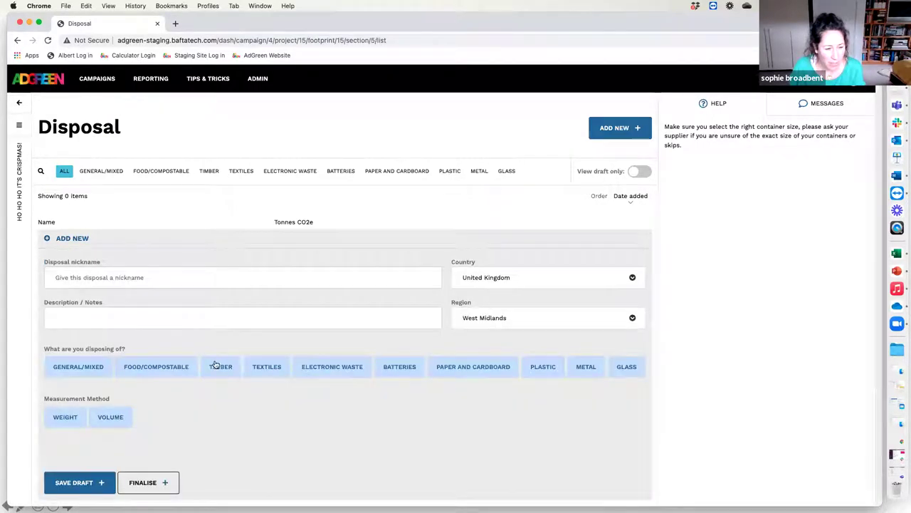
Step: Set the waste to General/Mixed, disposed by Recycling and measured by Weight, ready for consumption
click(153, 366)
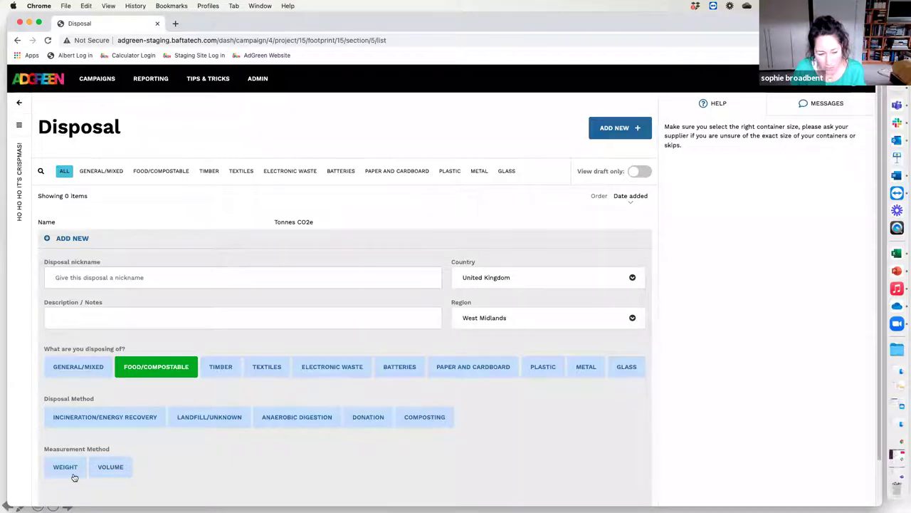
click(82, 368)
scroll(285, 477, down, 2)
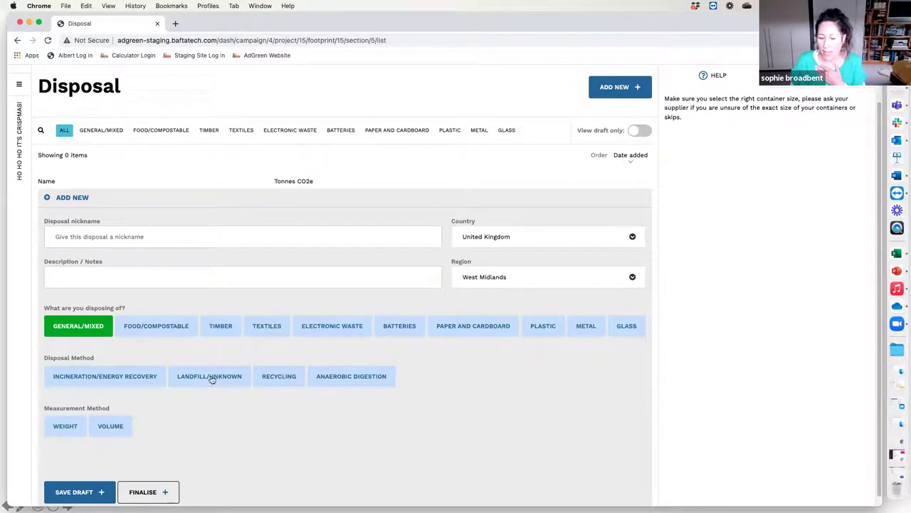
click(277, 378)
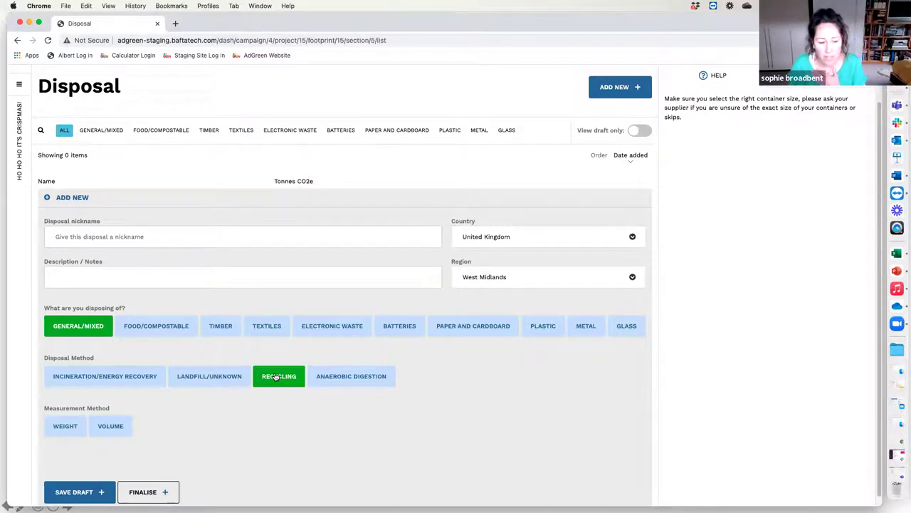
click(64, 427)
scroll(185, 430, down, 2)
click(134, 423)
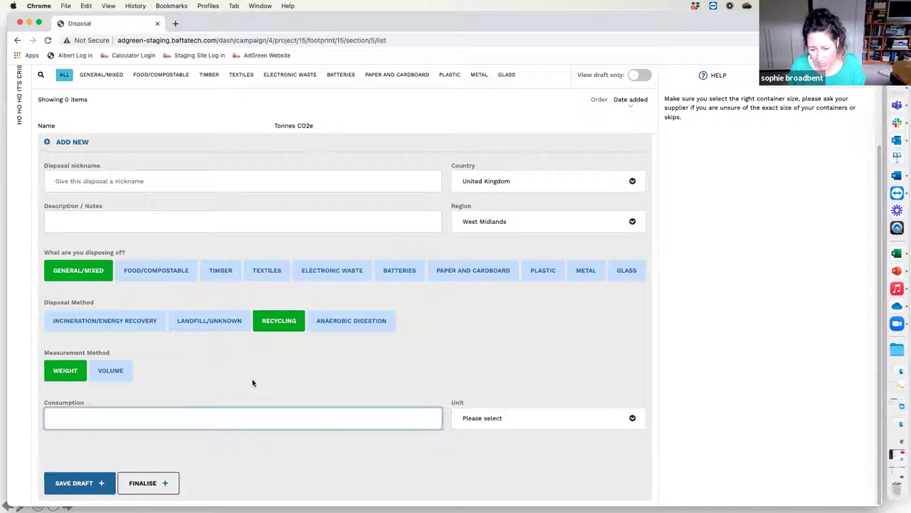
scroll(253, 384, up, 3)
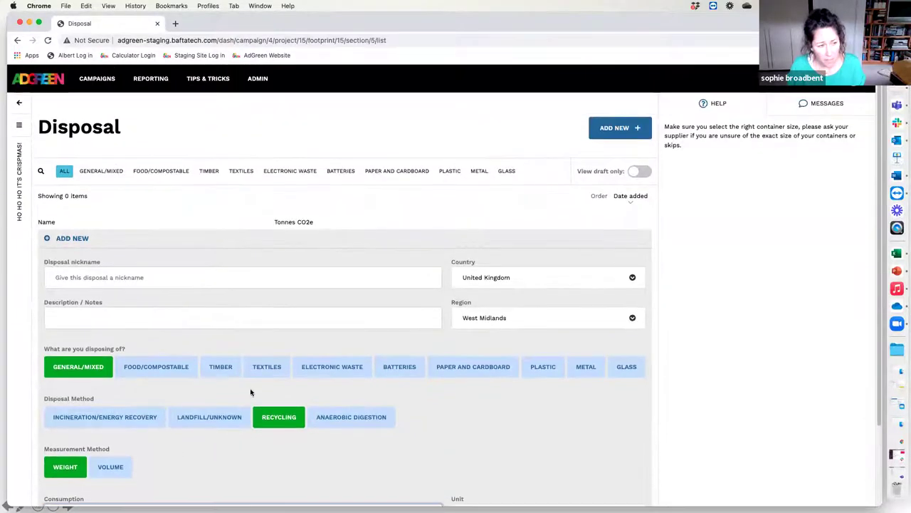
Step: Return to the Crispmas project page, open Post-Production entries and start a new one
click(21, 105)
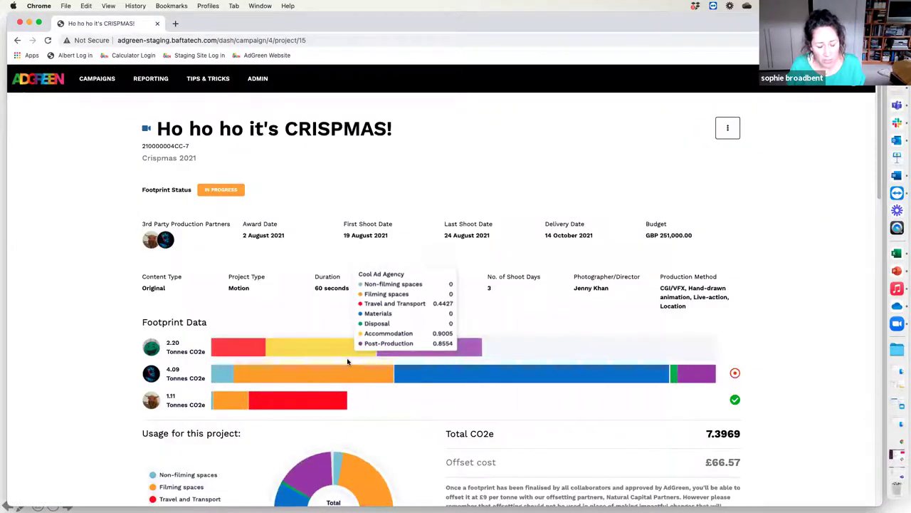
scroll(347, 362, down, 10)
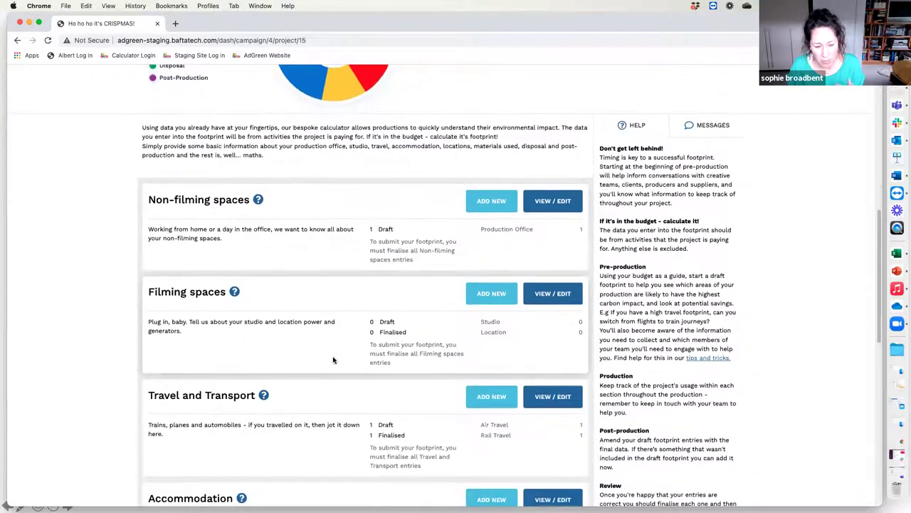
scroll(332, 359, down, 5)
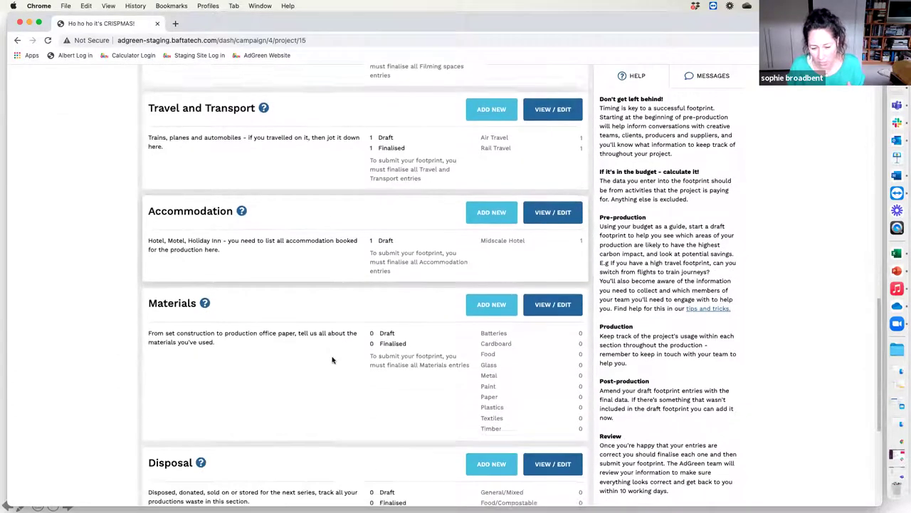
scroll(332, 360, down, 5)
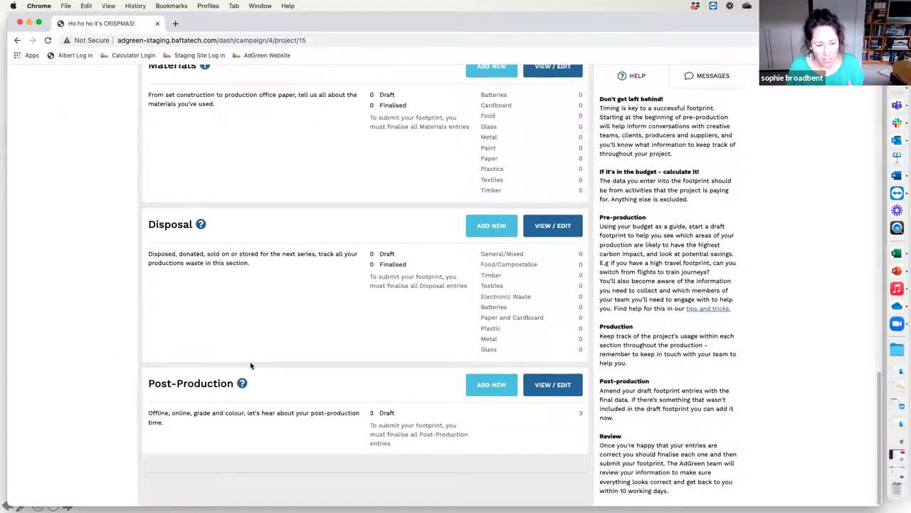
click(552, 384)
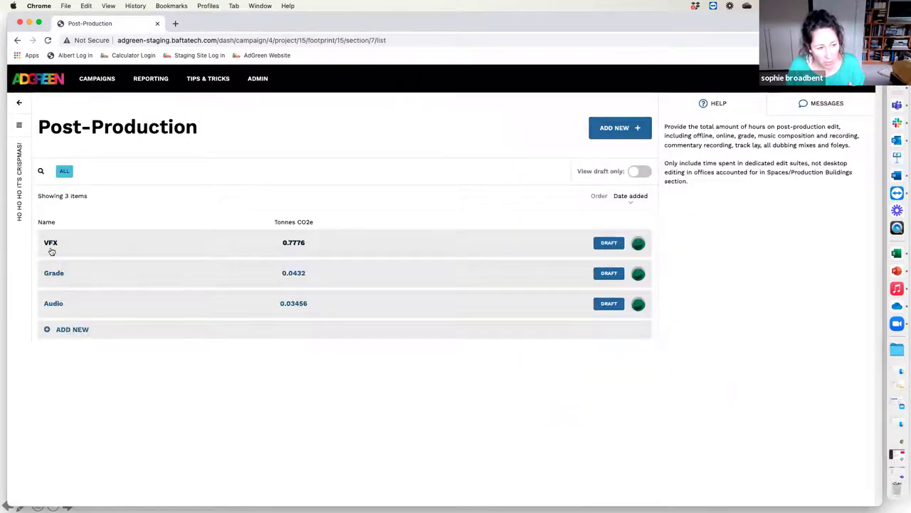
click(71, 329)
Step: Name the suite VFX with 8 hours per day for 30 days, then return to the overview
scroll(259, 343, down, 1)
click(169, 317)
click(95, 339)
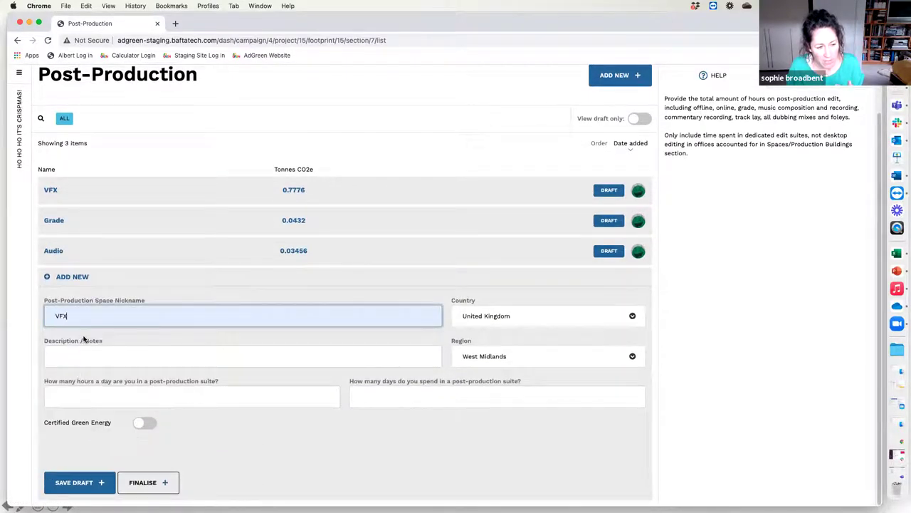
click(149, 403)
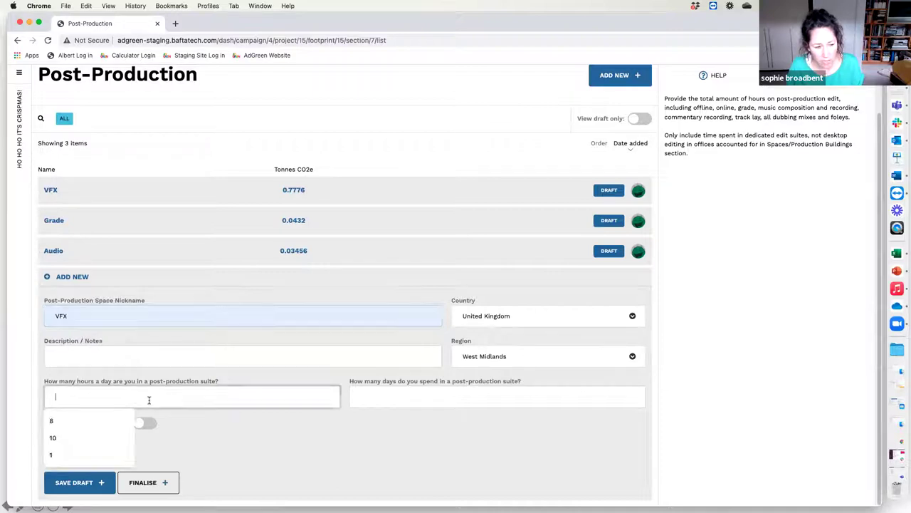
click(85, 421)
click(383, 400)
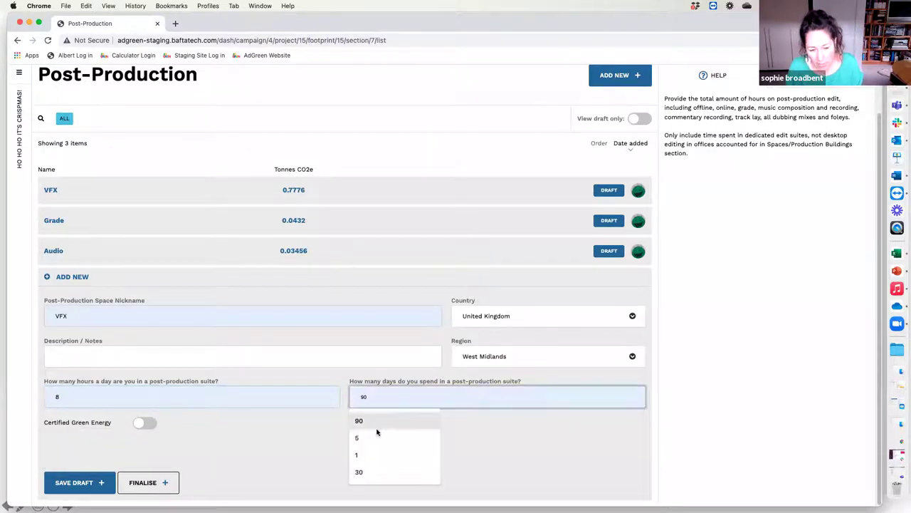
click(370, 470)
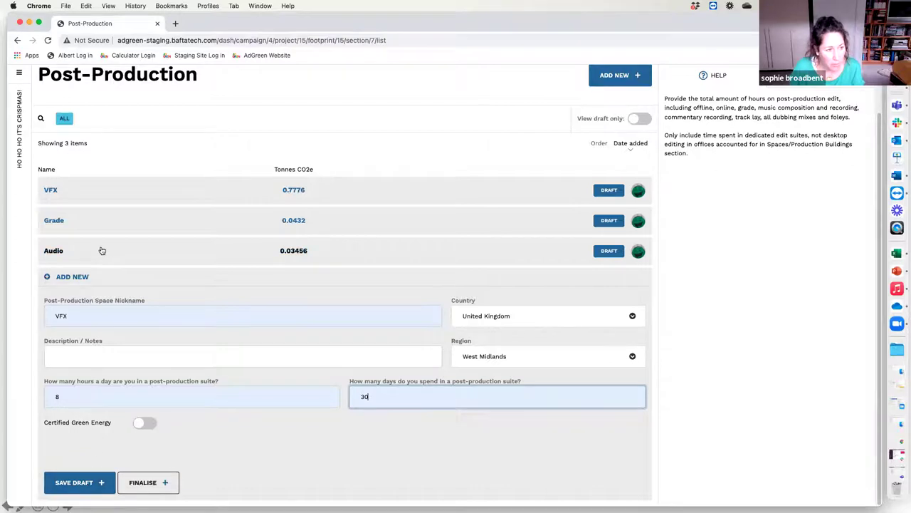
scroll(112, 230, up, 2)
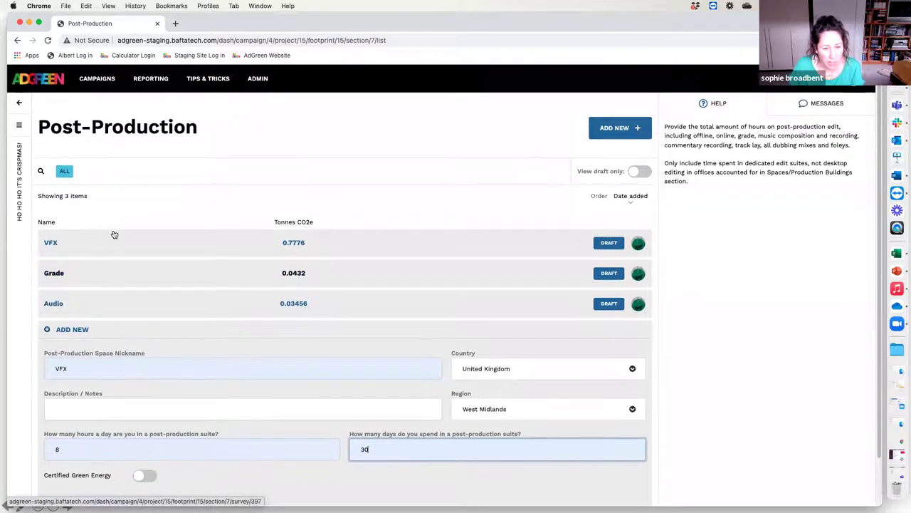
click(20, 102)
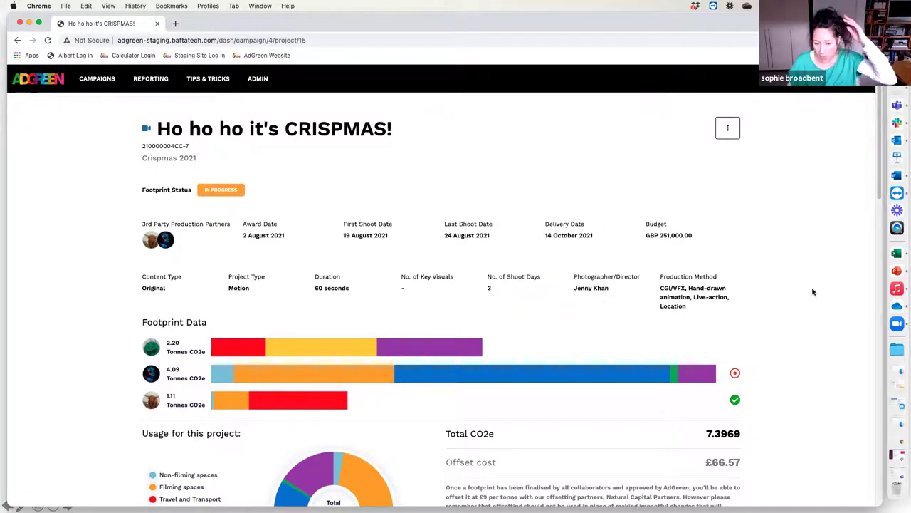
Step: Sign out and sign back in using the other user's saved Chrome login
mouse_move(262, 411)
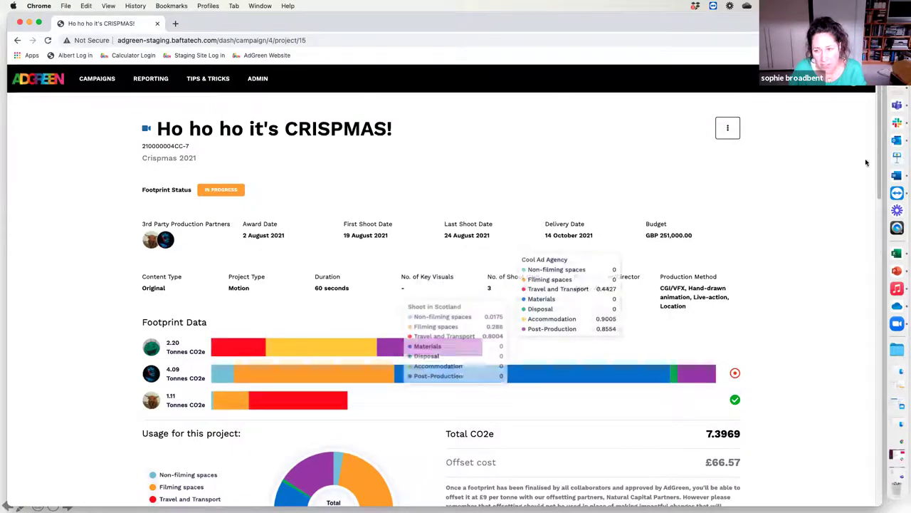
click(866, 78)
click(838, 283)
click(260, 286)
click(267, 342)
click(242, 344)
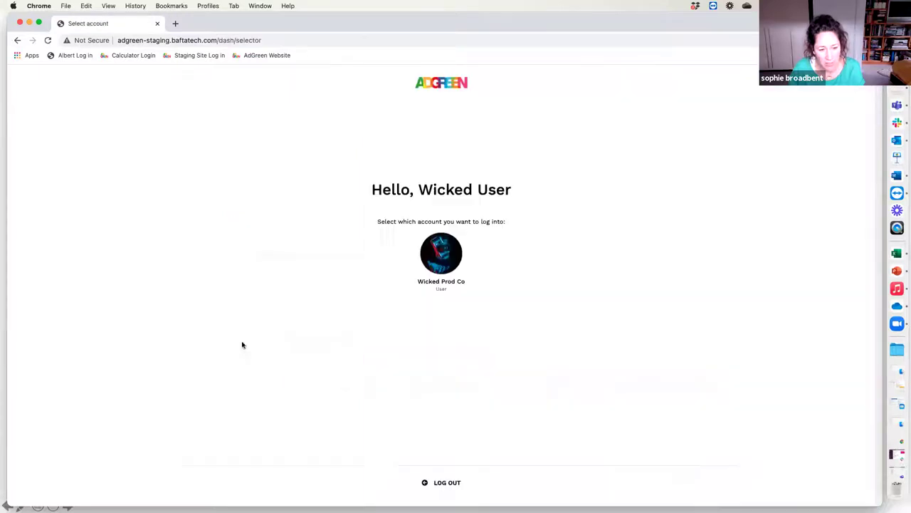
Step: Enter Wicked Prod Co, expand Crispmas 2021 and open Ho ho ho it's CRISPMAS! to view its entries
click(442, 257)
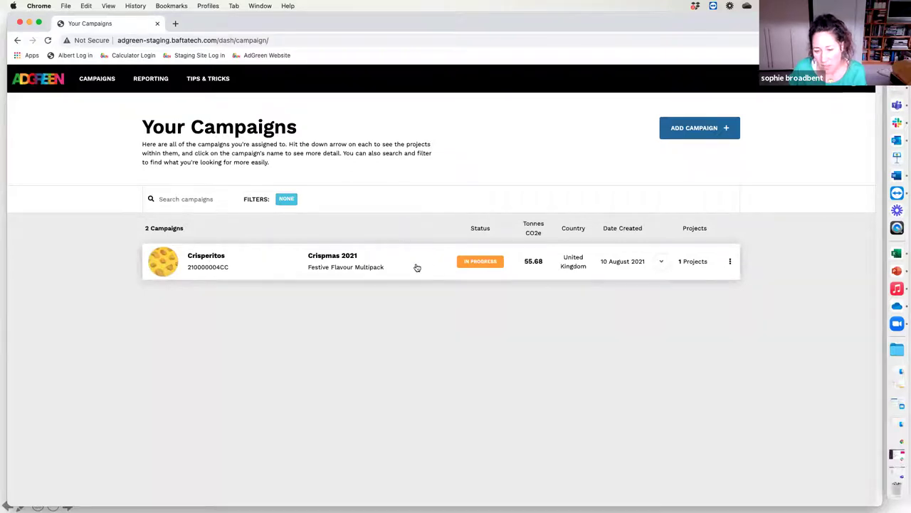
click(664, 262)
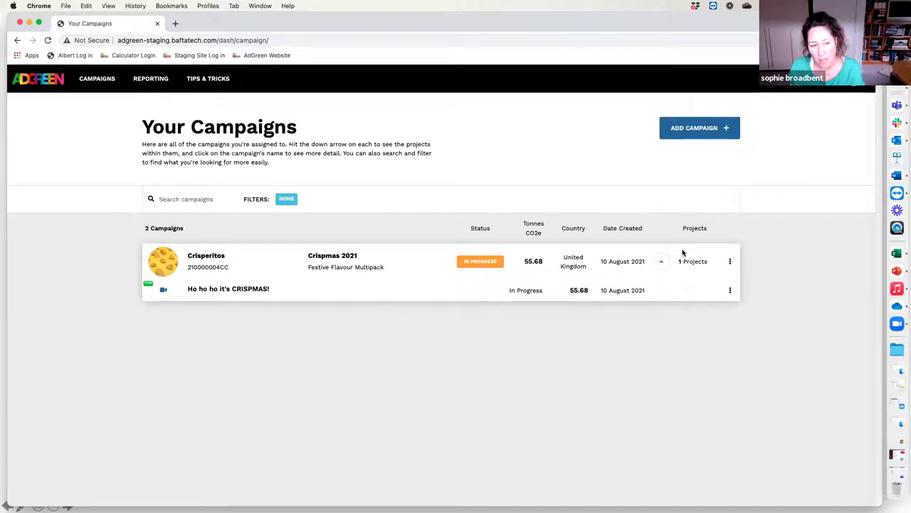
click(239, 290)
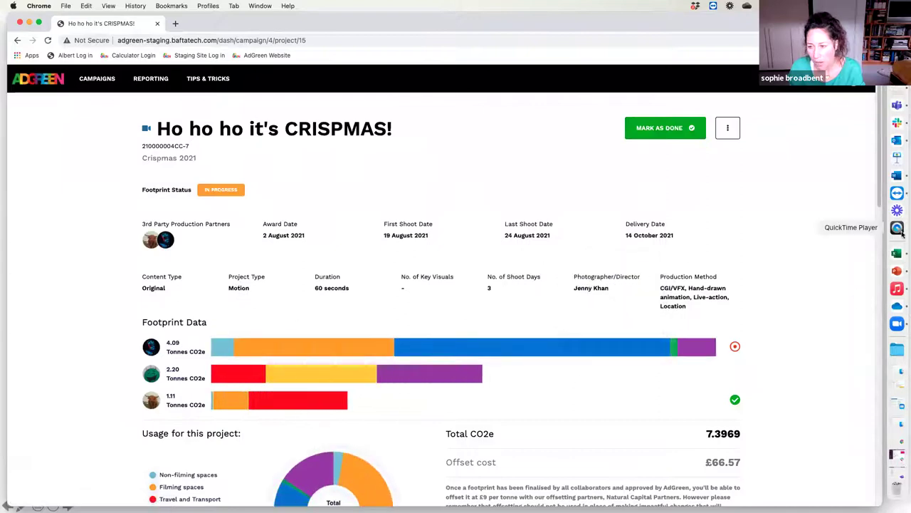
scroll(880, 205, down, 1)
drag(880, 204, 900, 383)
scroll(900, 382, down, 3)
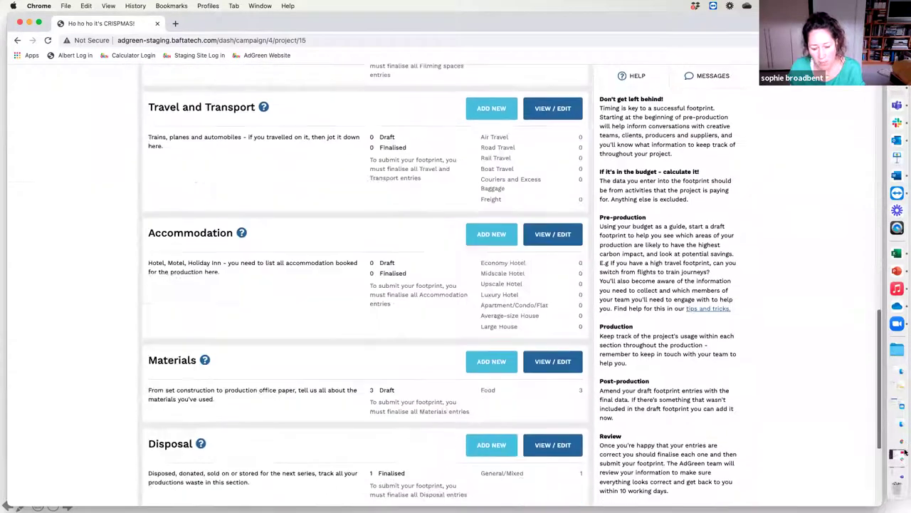
scroll(901, 377, up, 3)
scroll(749, 329, up, 3)
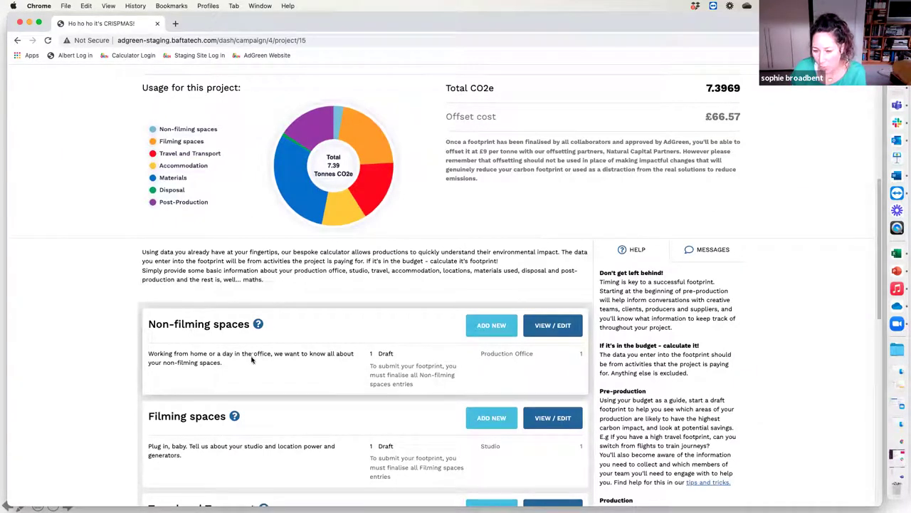
scroll(256, 366, up, 3)
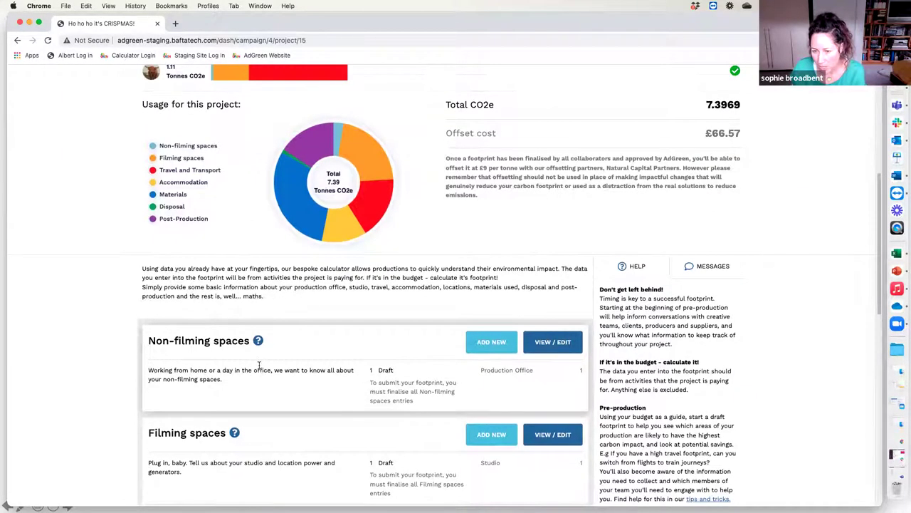
scroll(256, 370, up, 1)
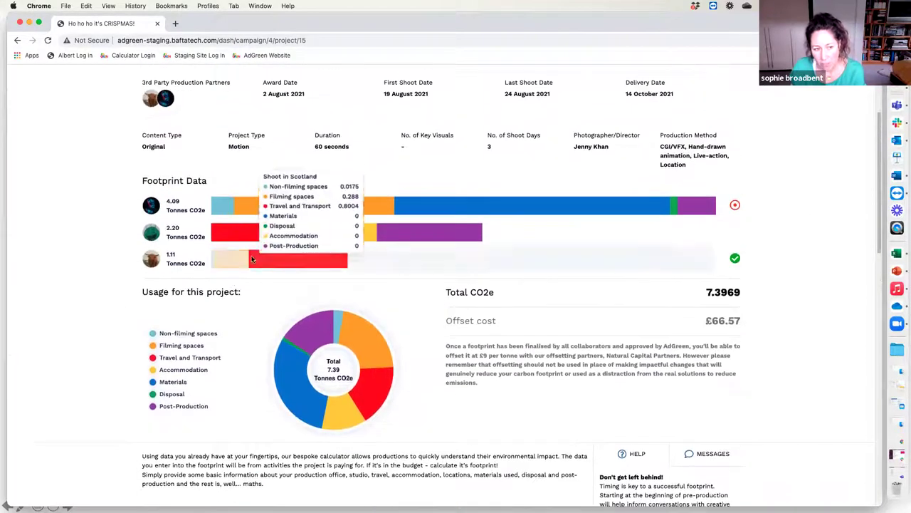
mouse_move(232, 235)
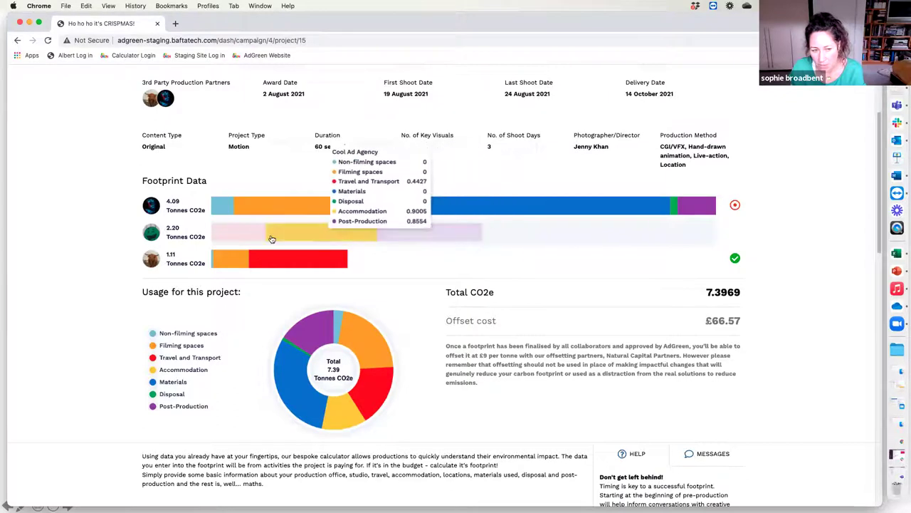
mouse_move(230, 258)
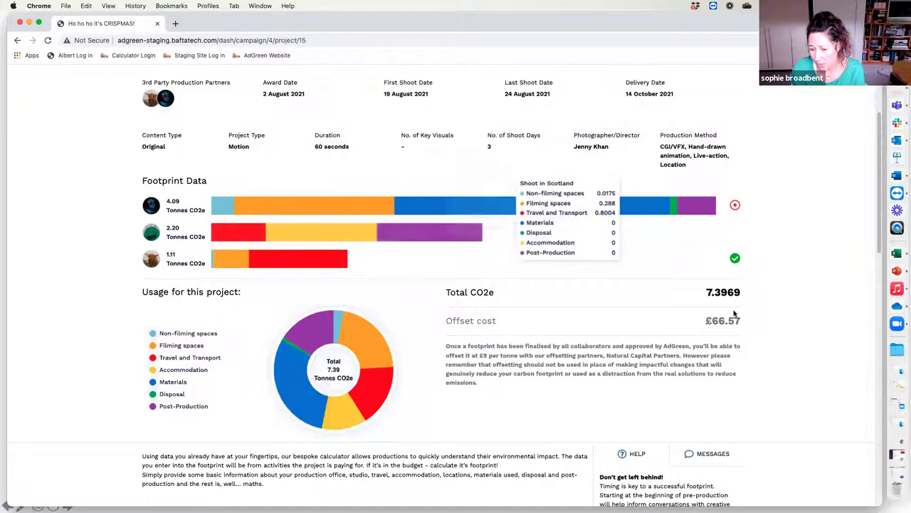
scroll(712, 342, down, 3)
click(708, 361)
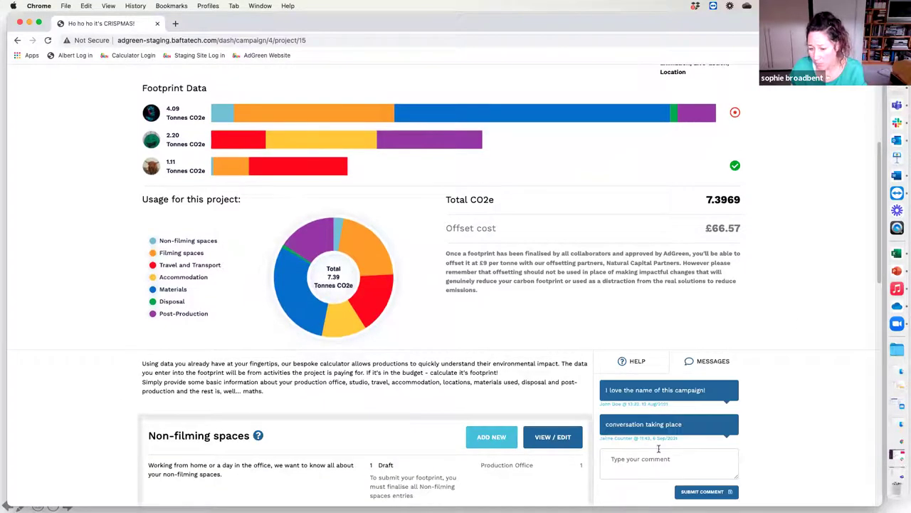
scroll(774, 189, up, 5)
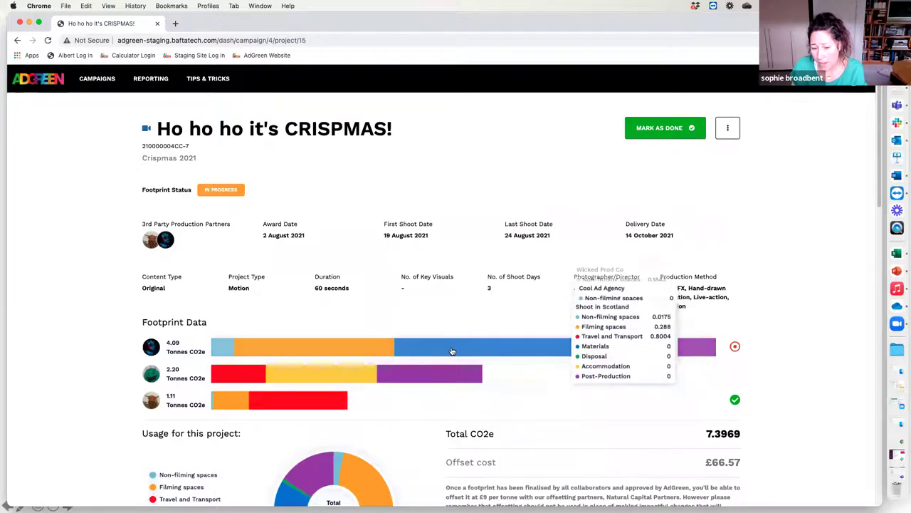
mouse_move(394, 363)
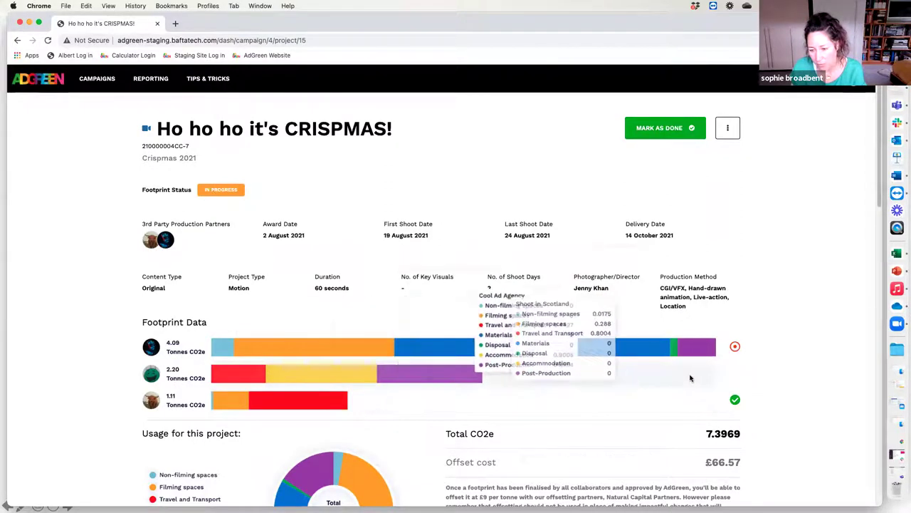
mouse_move(737, 404)
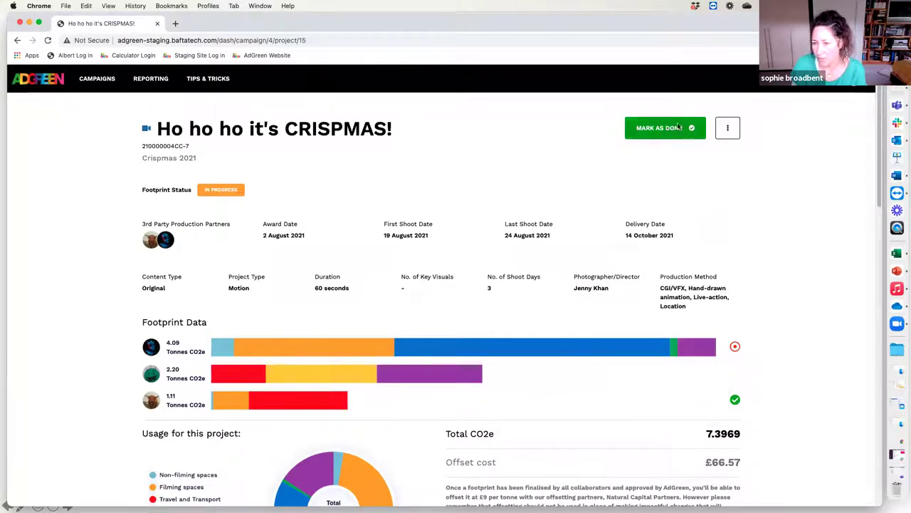
Step: Sign out and sign back in with a different saved login
click(851, 78)
click(818, 160)
click(239, 278)
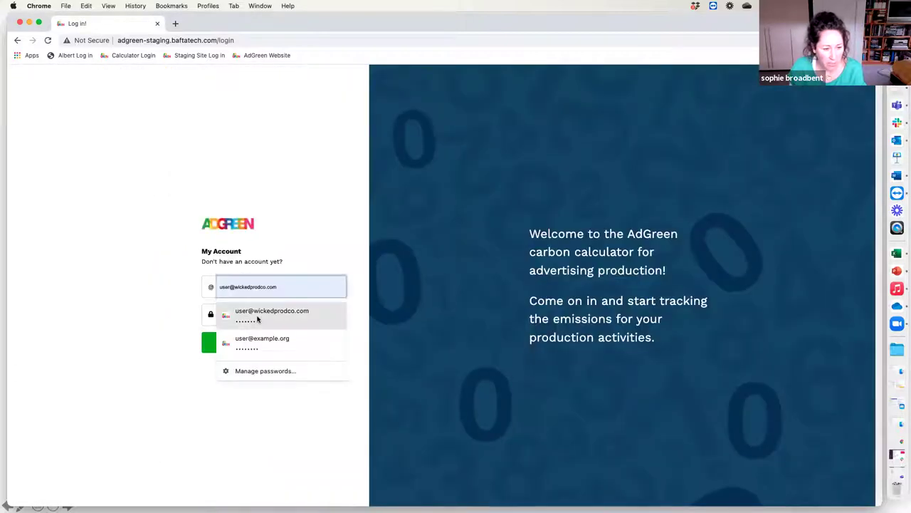
click(257, 341)
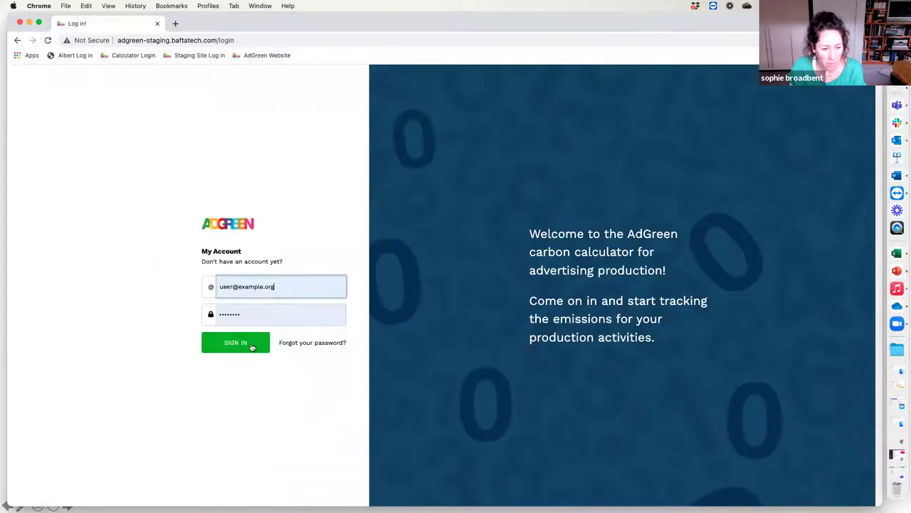
click(252, 346)
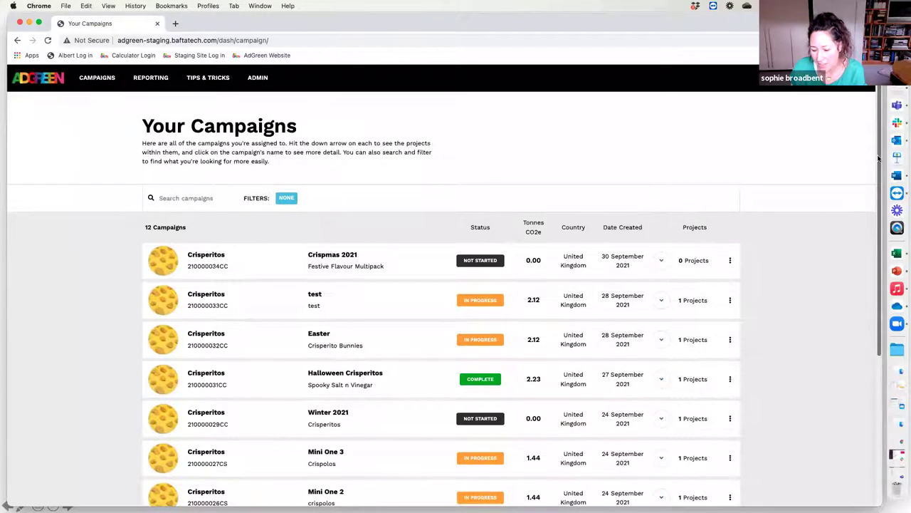
Step: Expand the Crispmas 2021 campaign's three projects and open the Crispmas project's footprint details
scroll(879, 158, down, 2)
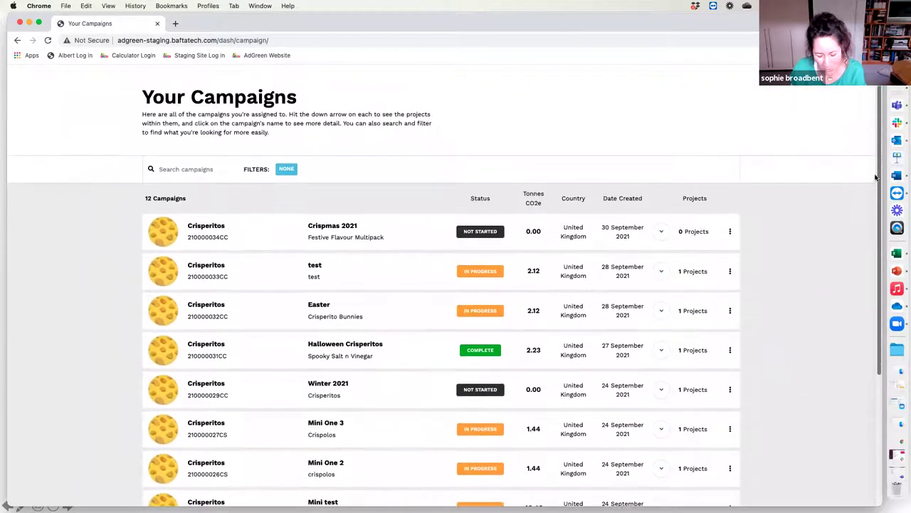
scroll(877, 181, down, 4)
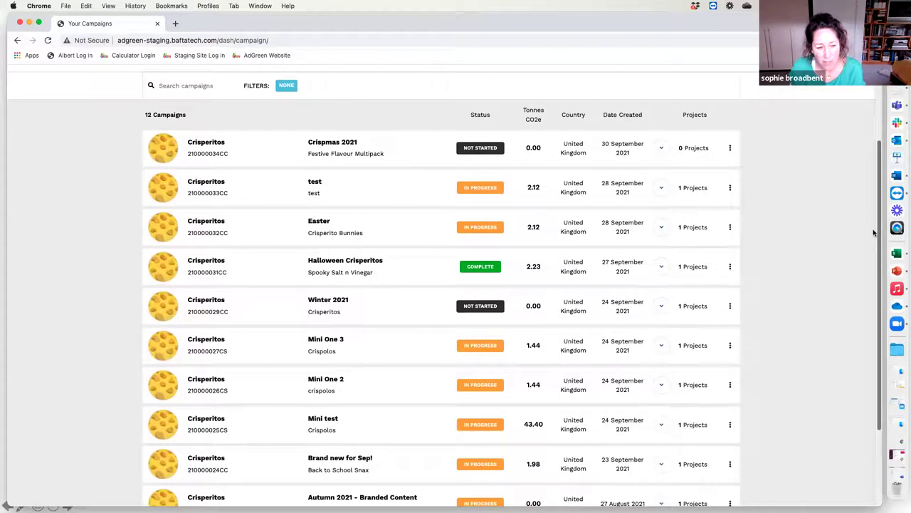
scroll(874, 232, down, 5)
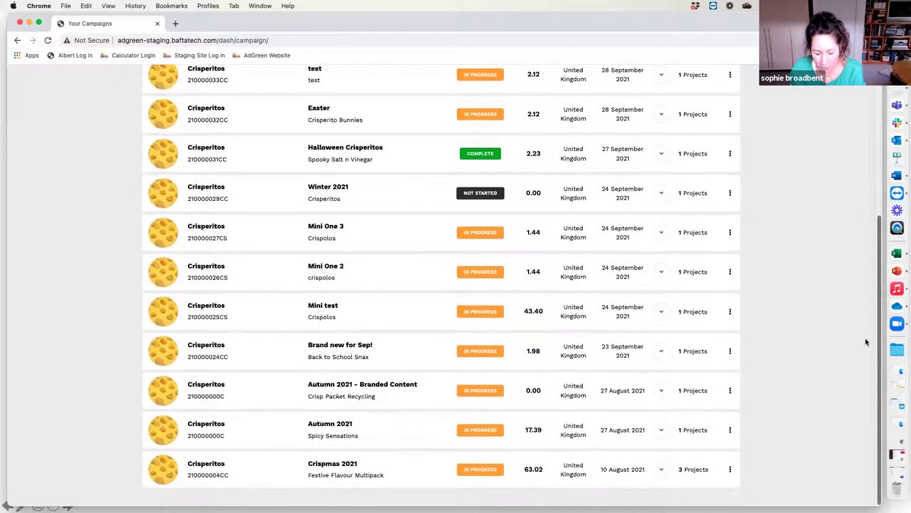
click(660, 469)
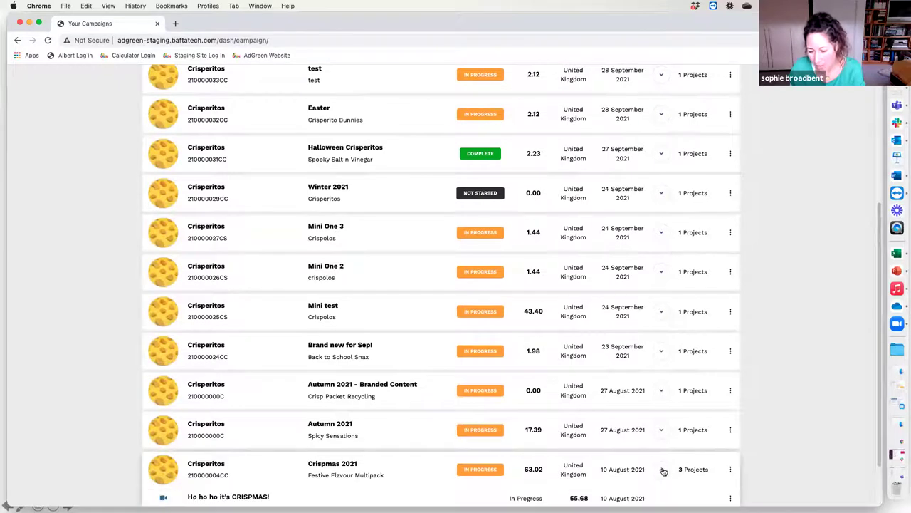
scroll(630, 480, down, 2)
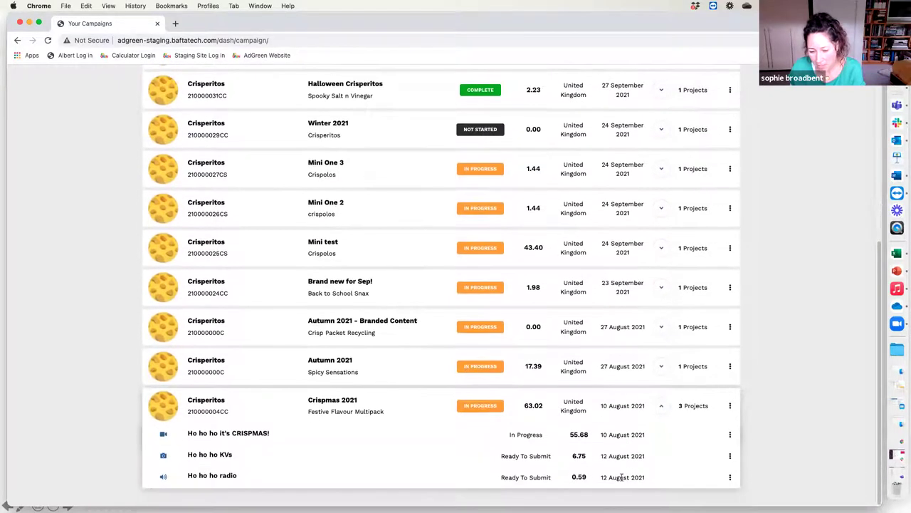
click(207, 435)
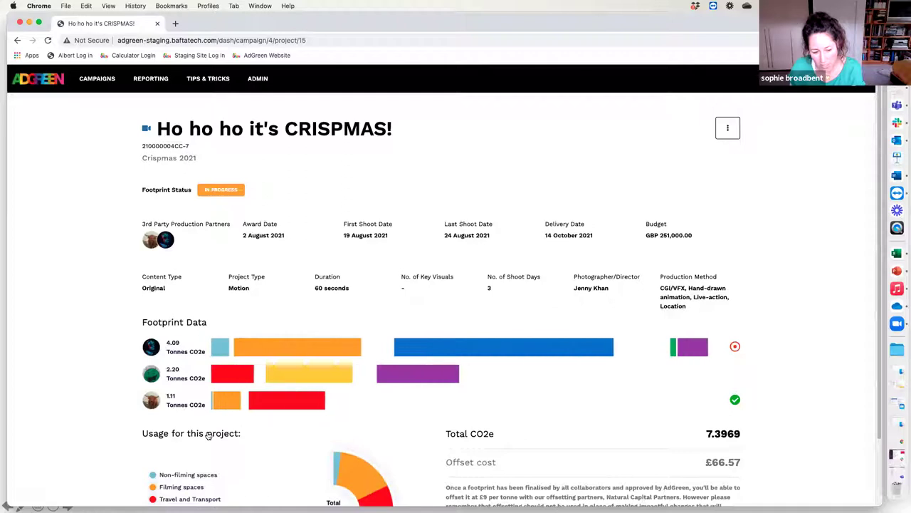
Step: Read each company's footprint values, e.g. Cool Ad Agency 0.4427 travel, then open the account menu
scroll(882, 292, down, 3)
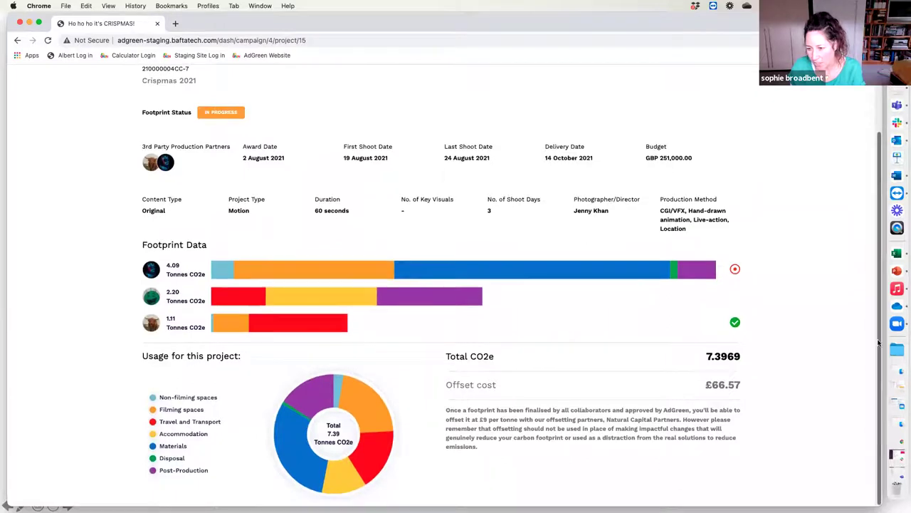
mouse_move(544, 269)
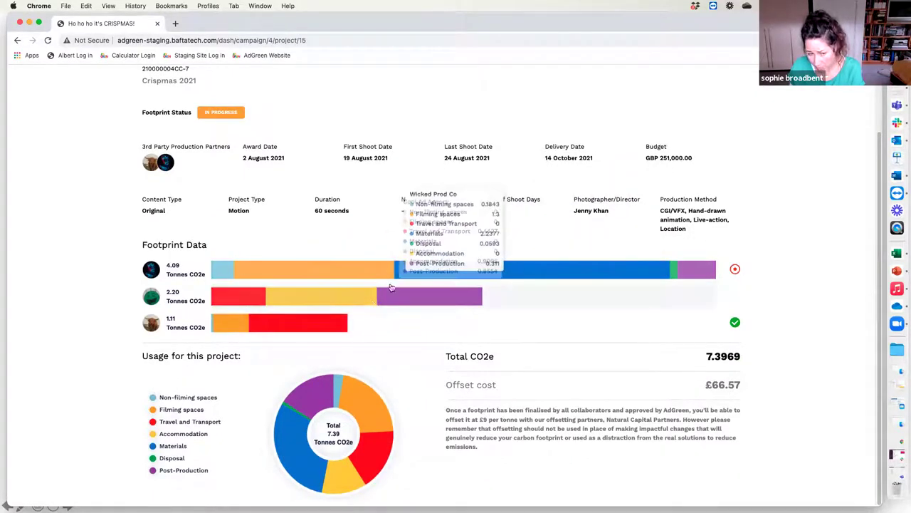
mouse_move(321, 316)
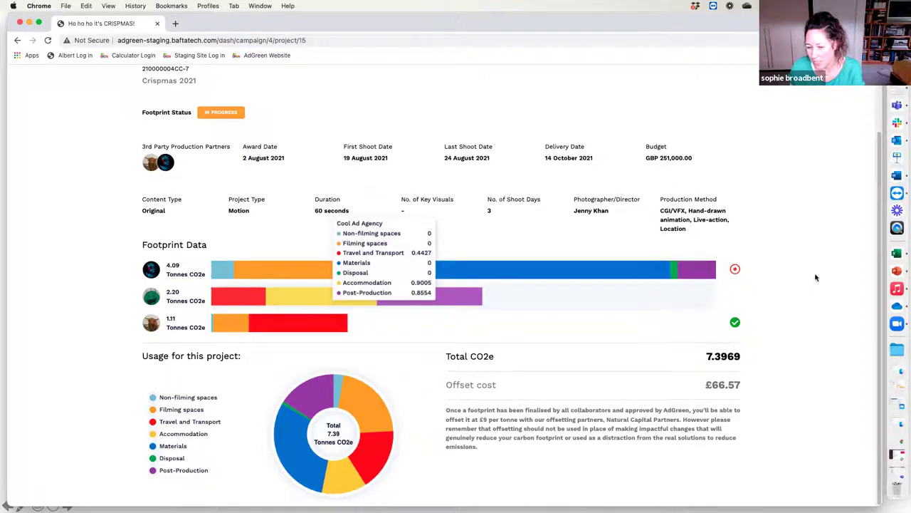
scroll(816, 275, up, 3)
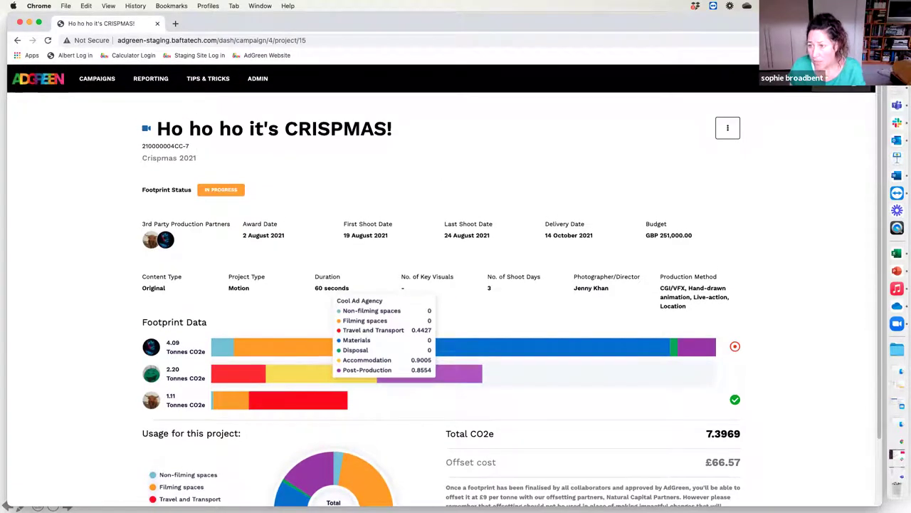
click(854, 78)
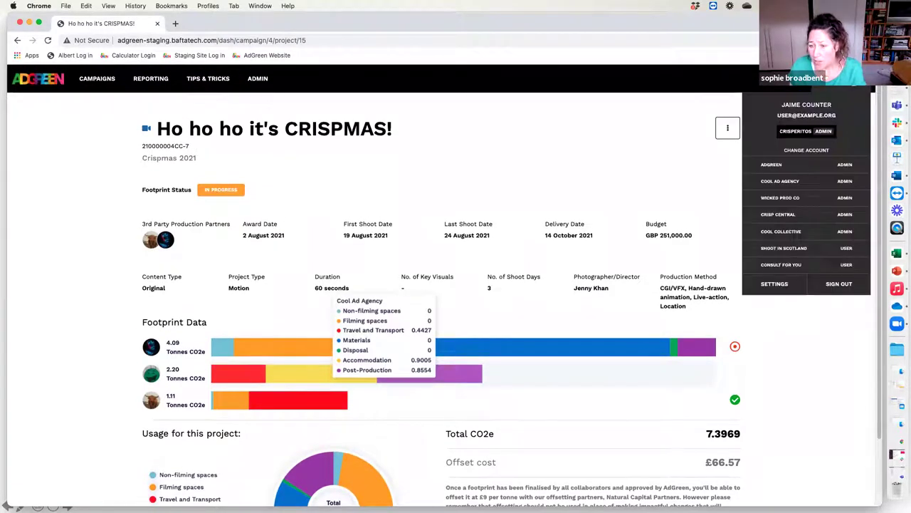
Step: Sign out, sign back in with the saved login, and choose the Crisperitos account
click(831, 285)
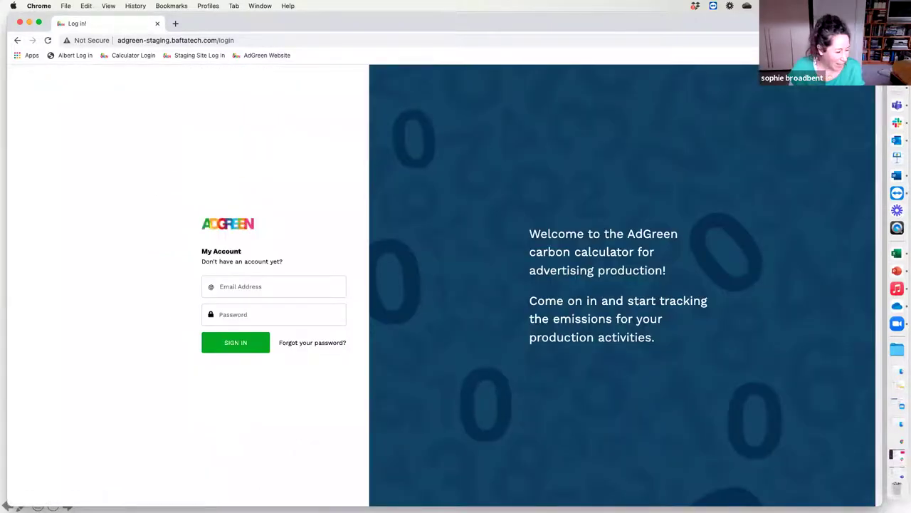
click(253, 292)
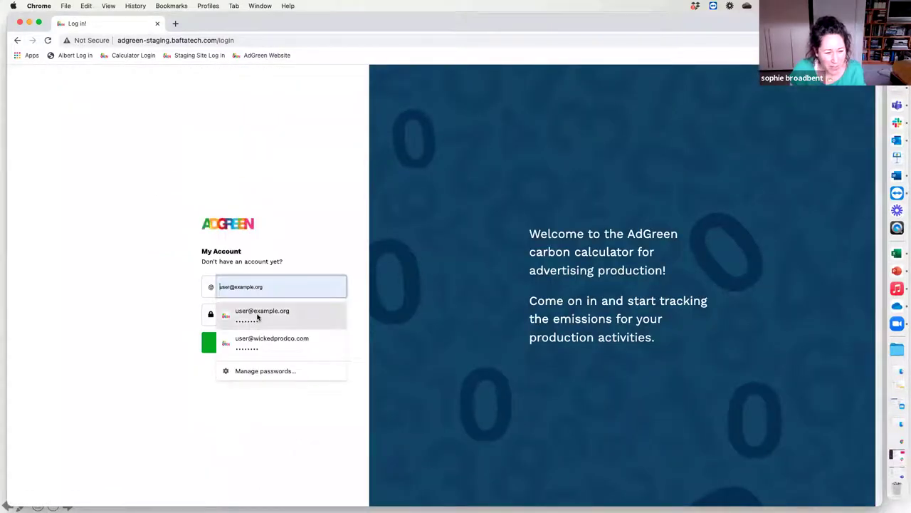
click(258, 318)
click(242, 345)
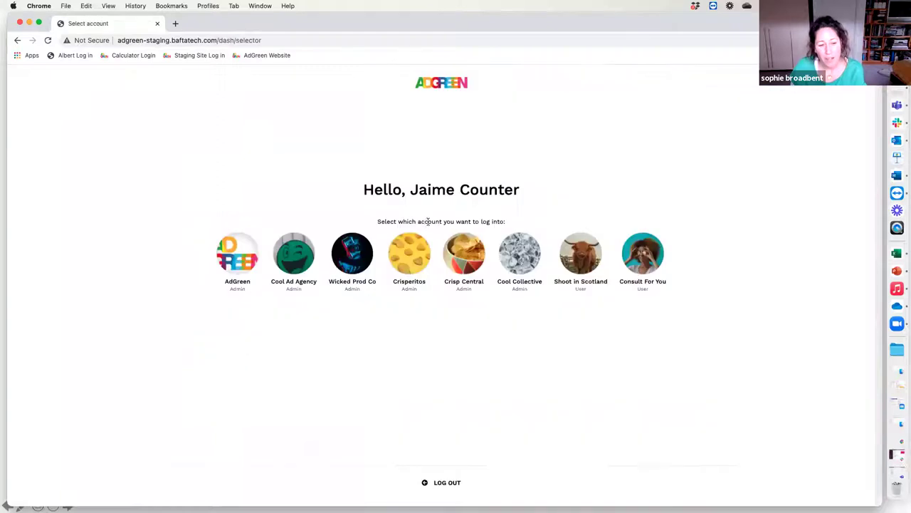
click(293, 254)
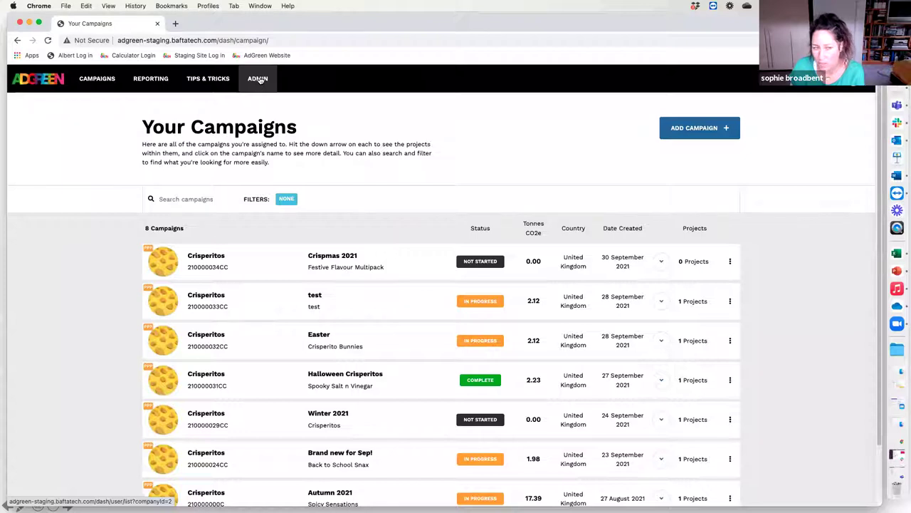
Step: Browse the Tips & Tricks Carbon Calculator video playlist, then start an empty new browser tab
click(204, 80)
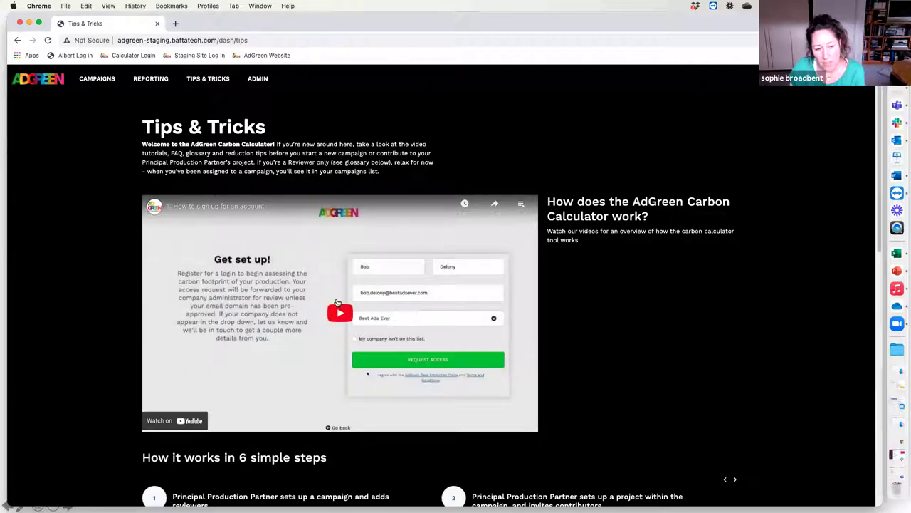
click(518, 204)
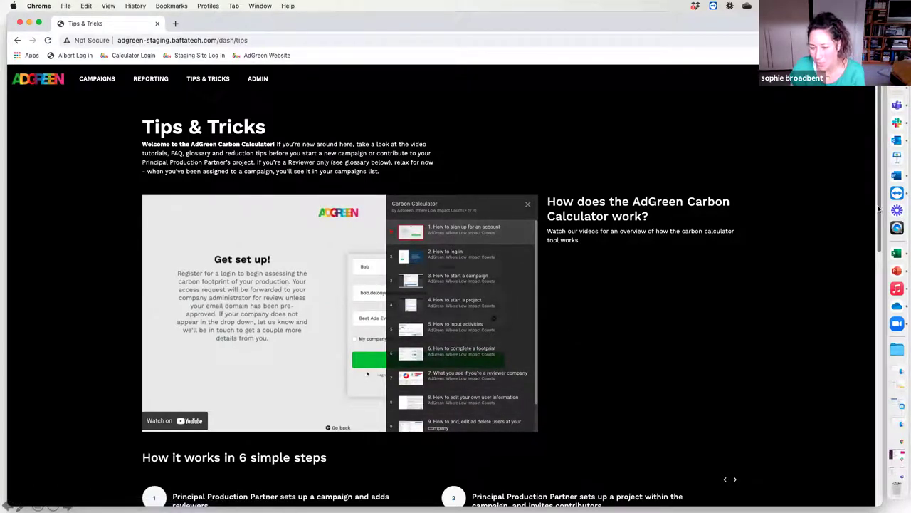
drag(880, 208, 897, 196)
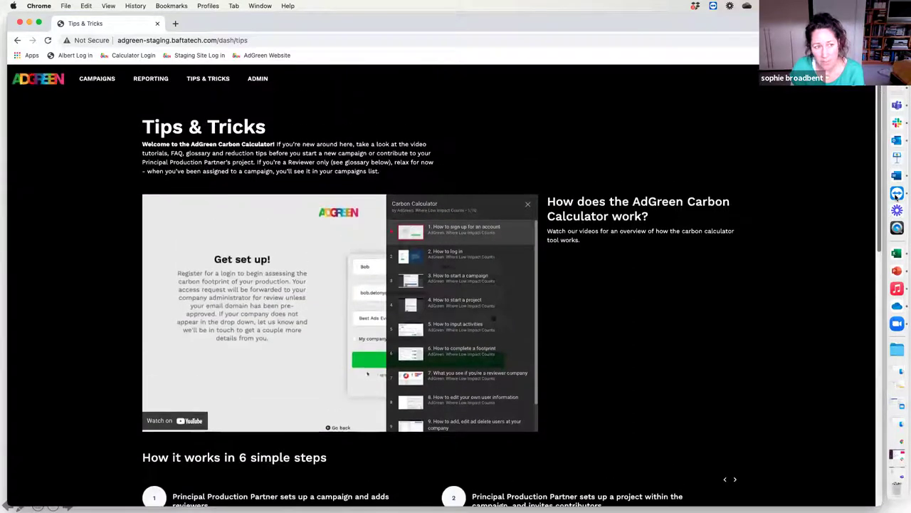
click(175, 23)
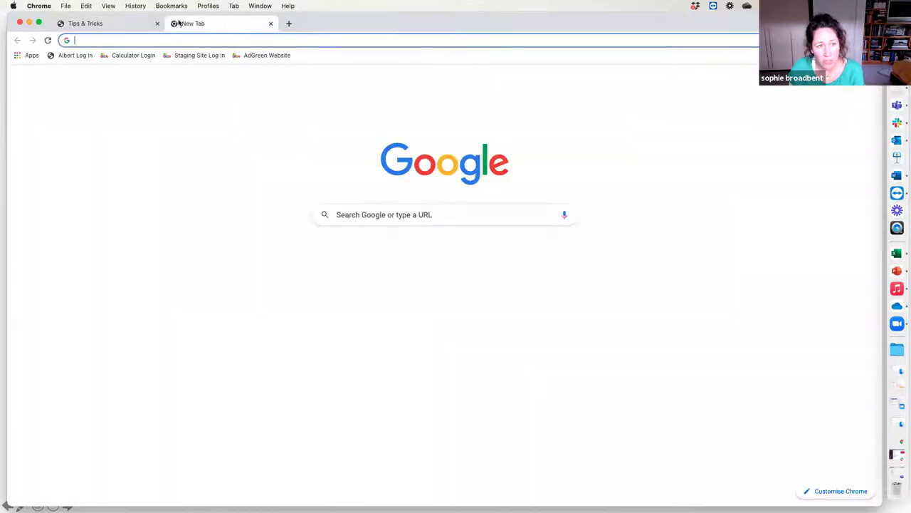
Step: Load the AdGreen website, visit the calculator login page, return home, and choose 'How to use the Carbon Calculator'
click(258, 57)
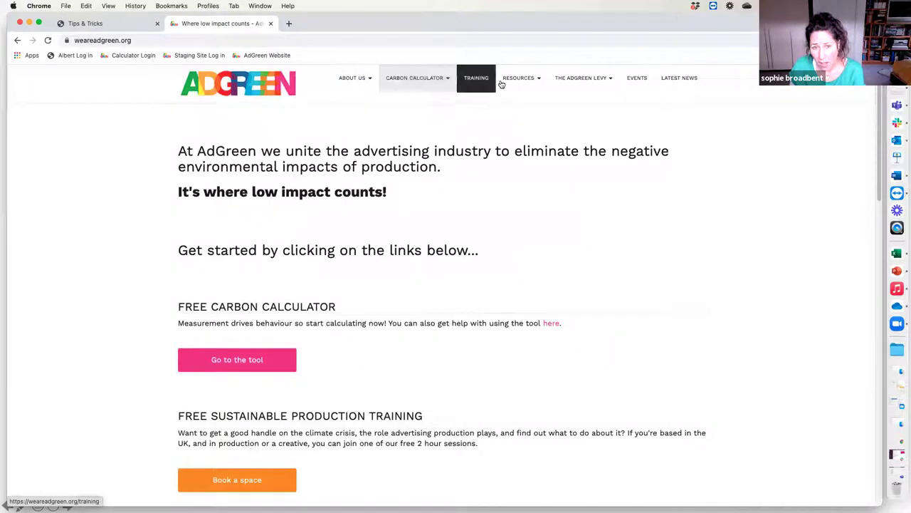
click(449, 81)
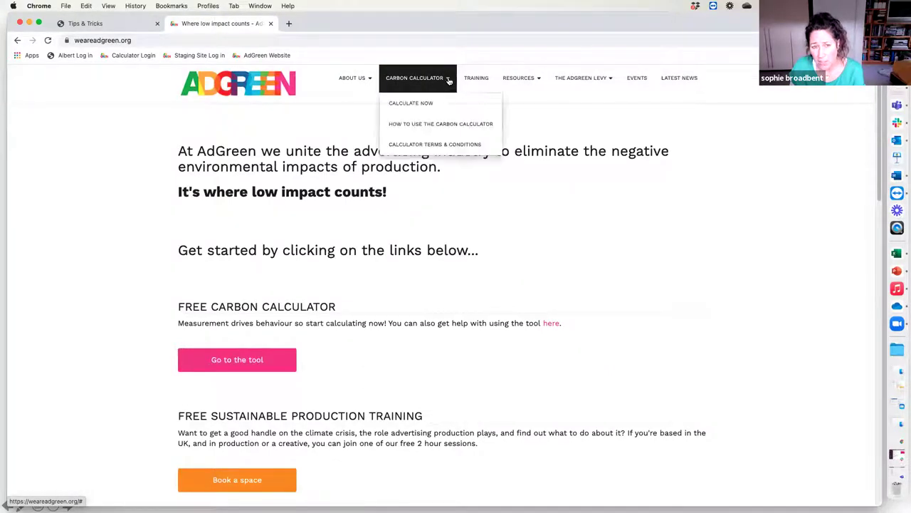
click(419, 104)
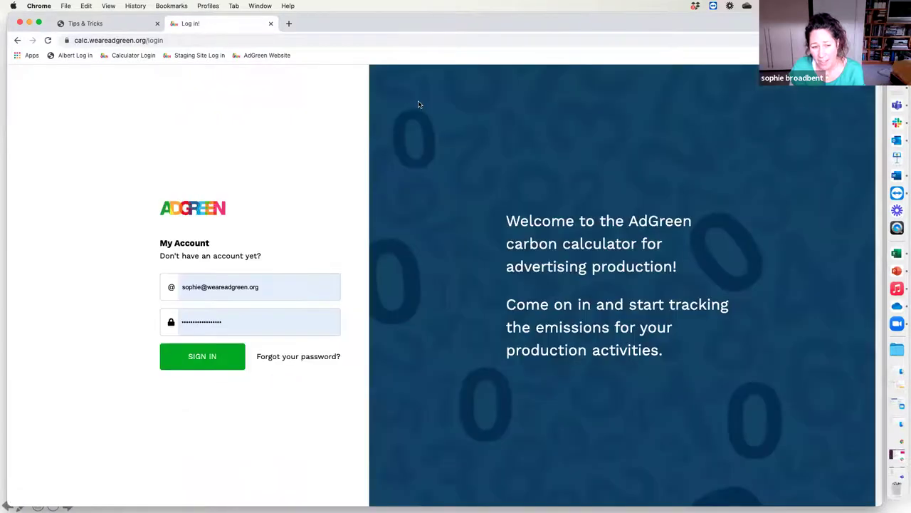
click(19, 40)
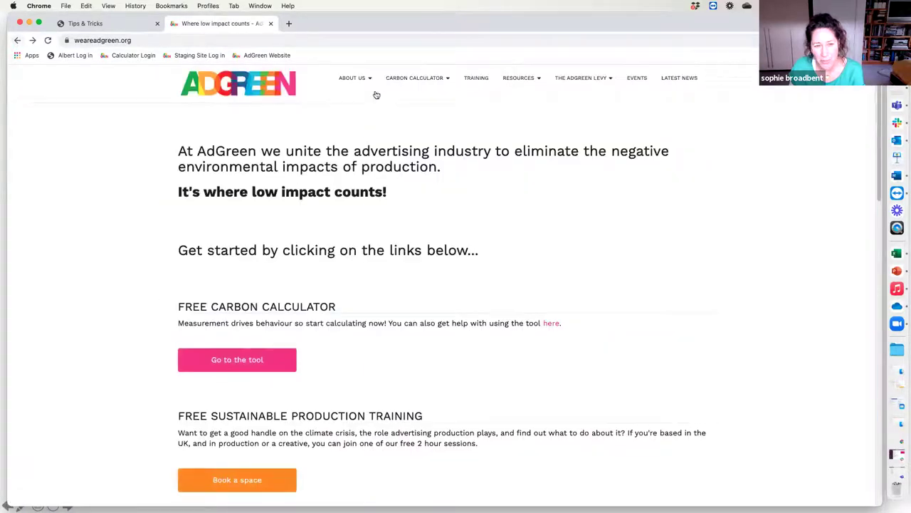
click(429, 85)
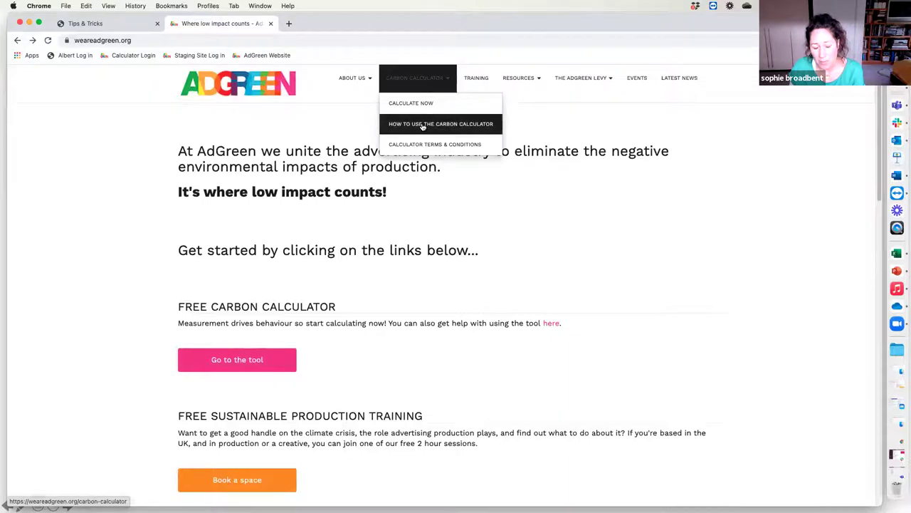
click(422, 125)
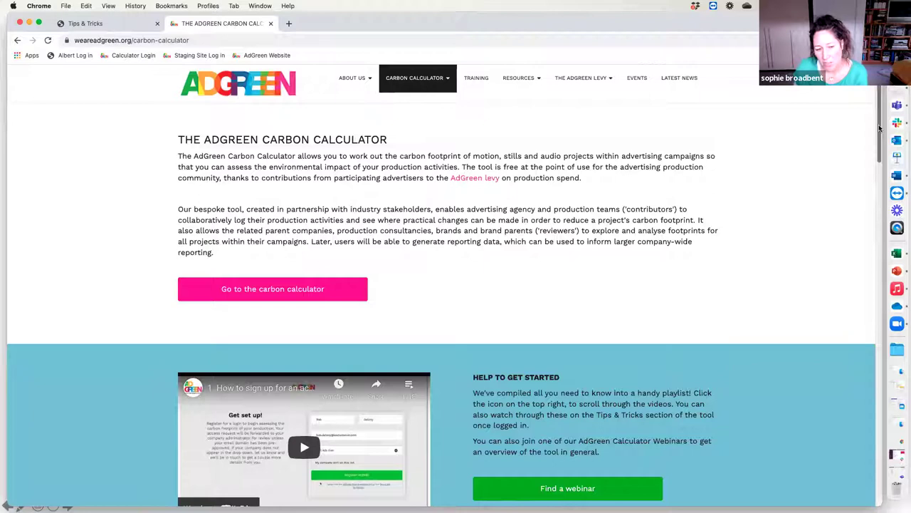
Step: Read the carbon calculator guide page down to the footer, then return to the top
scroll(880, 128, down, 3)
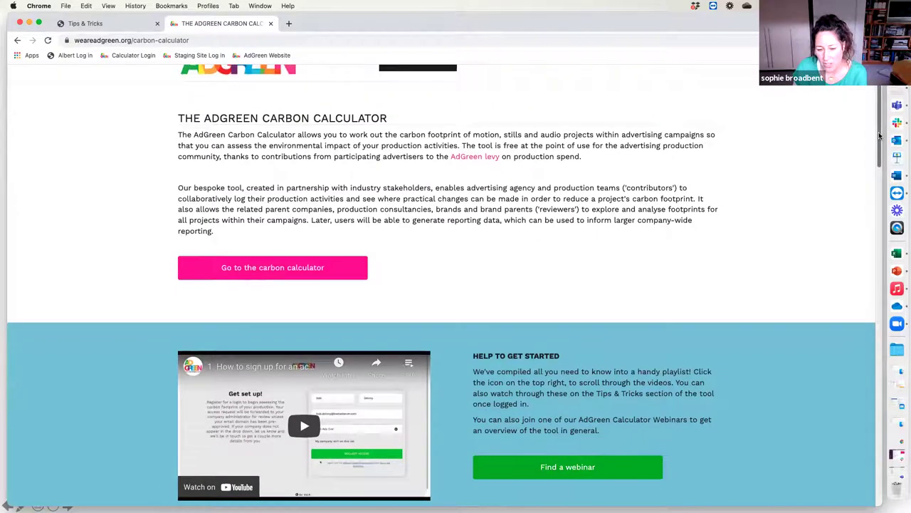
scroll(879, 146, down, 2)
scroll(881, 146, down, 2)
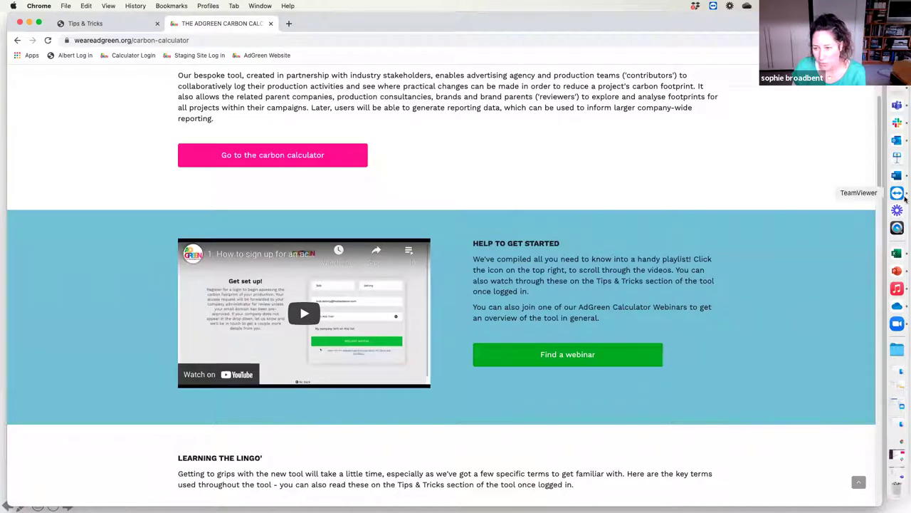
scroll(880, 184, down, 2)
drag(879, 183, 856, 400)
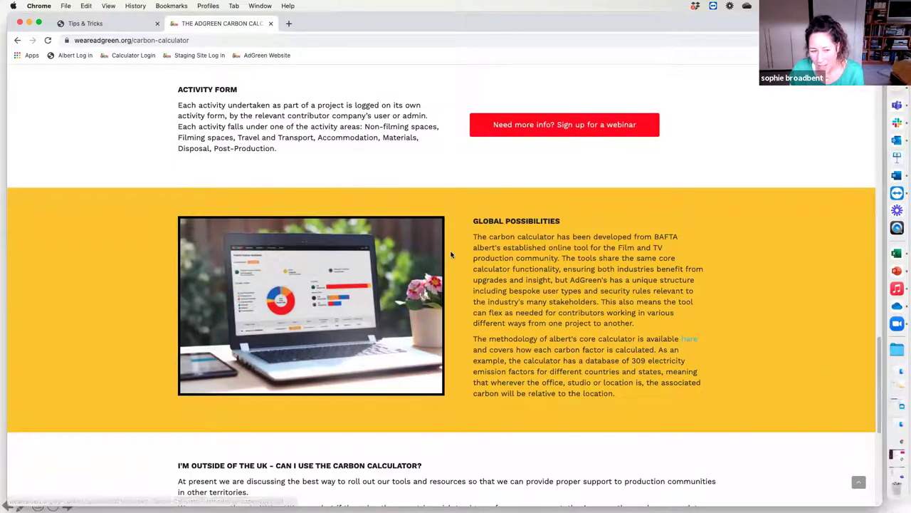
drag(880, 349, 875, 399)
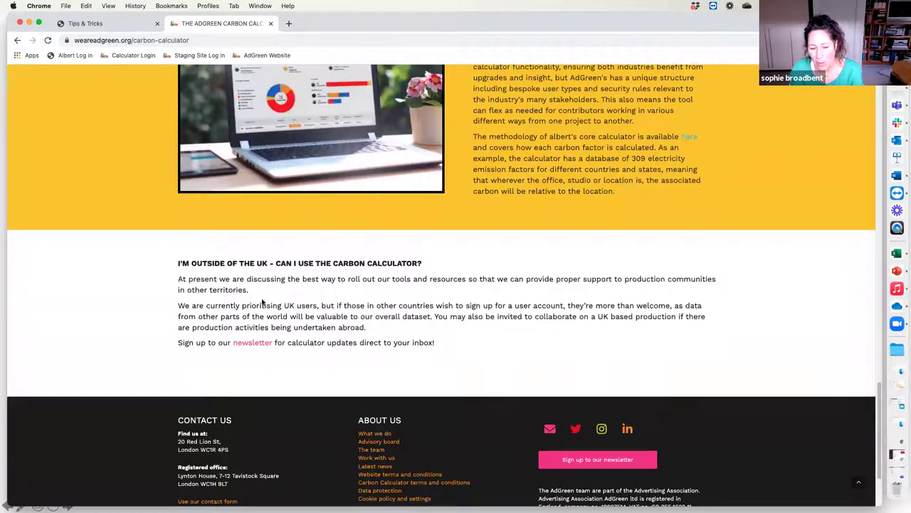
drag(880, 412, 891, 92)
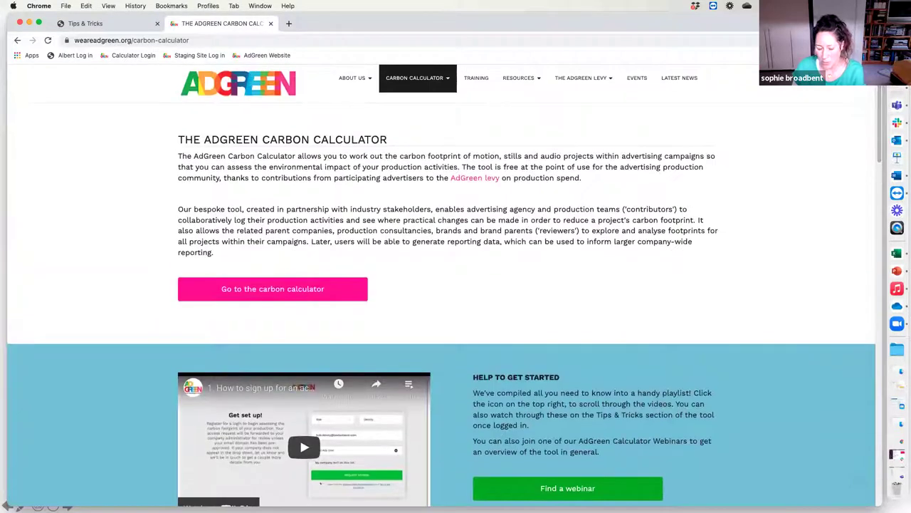